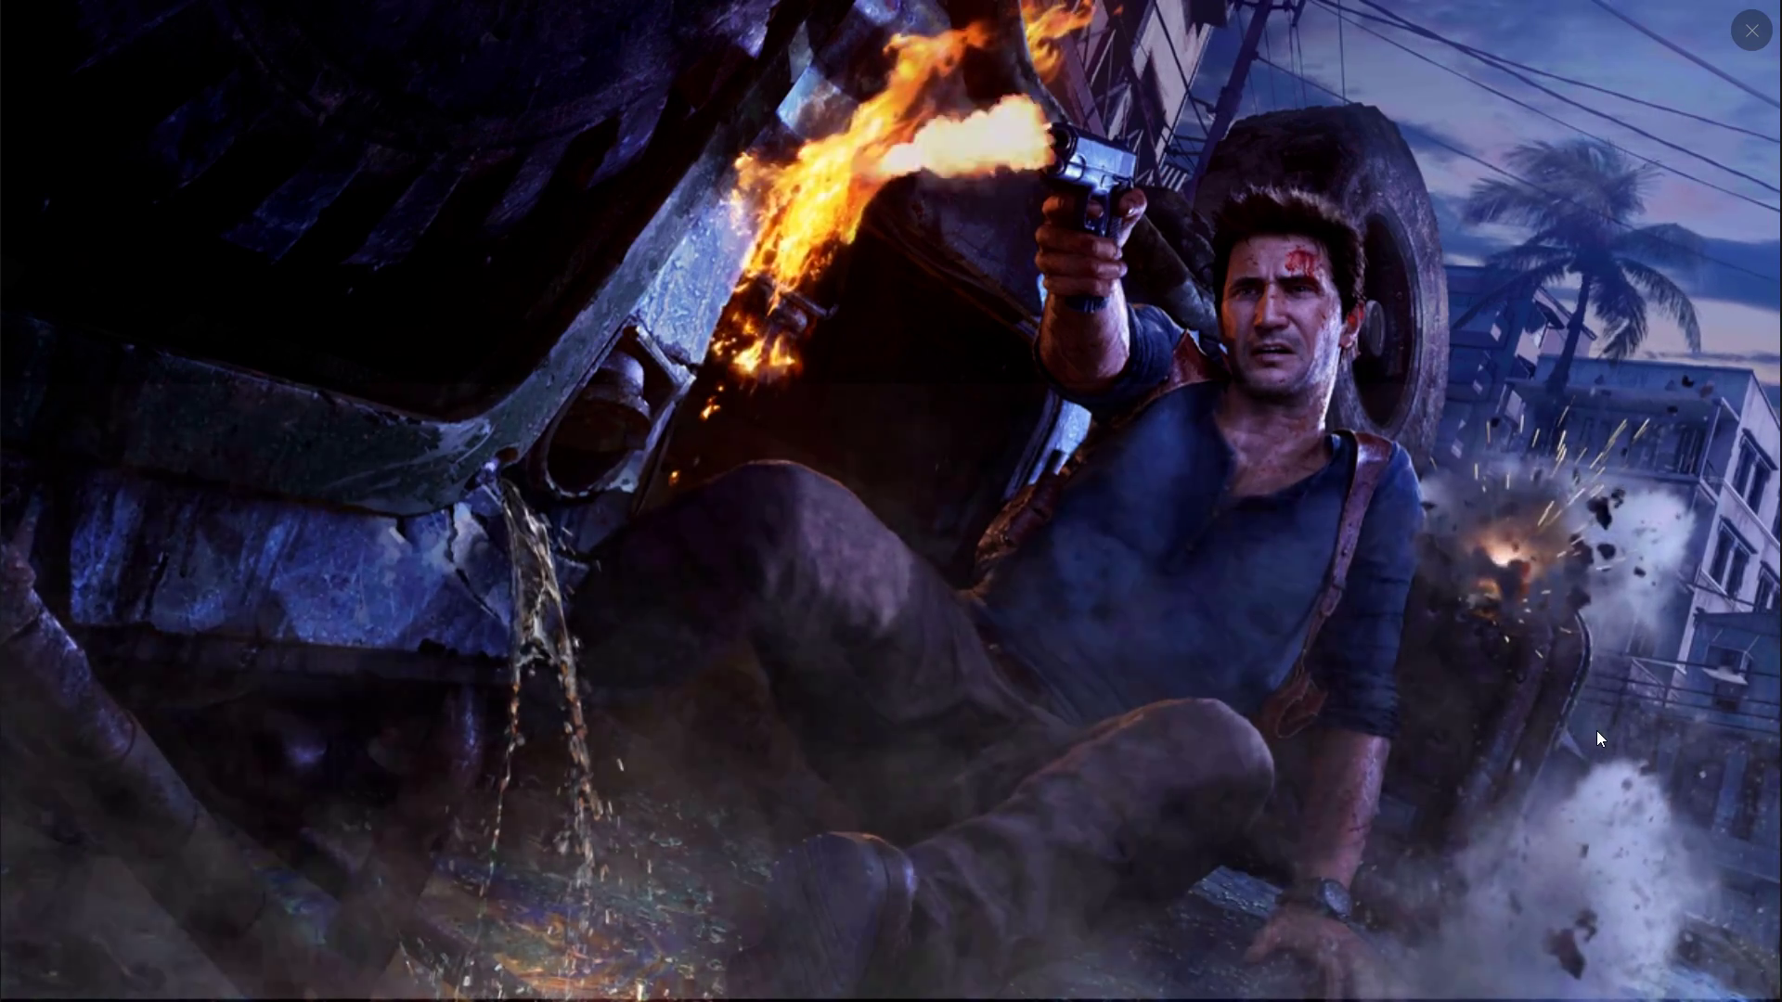
Close the fullscreen wallpaper view and open the image size settings for 585123.jpg
key("Escape")
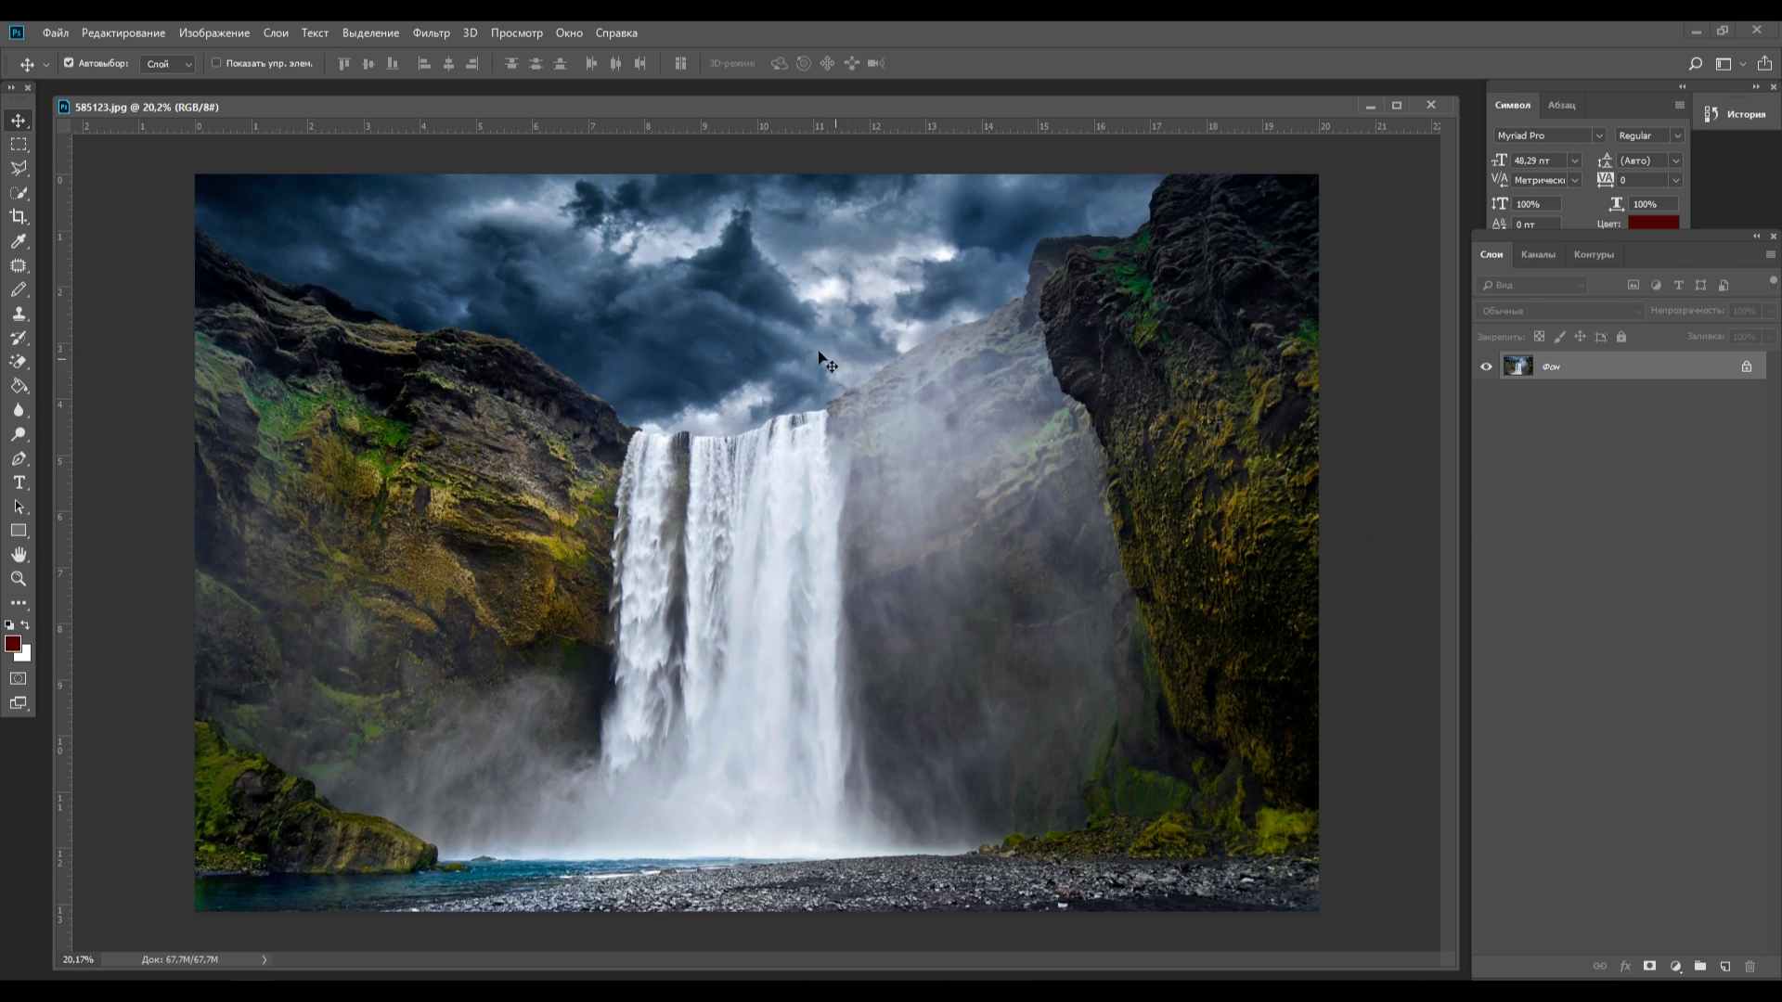
key("ctrl+alt+i")
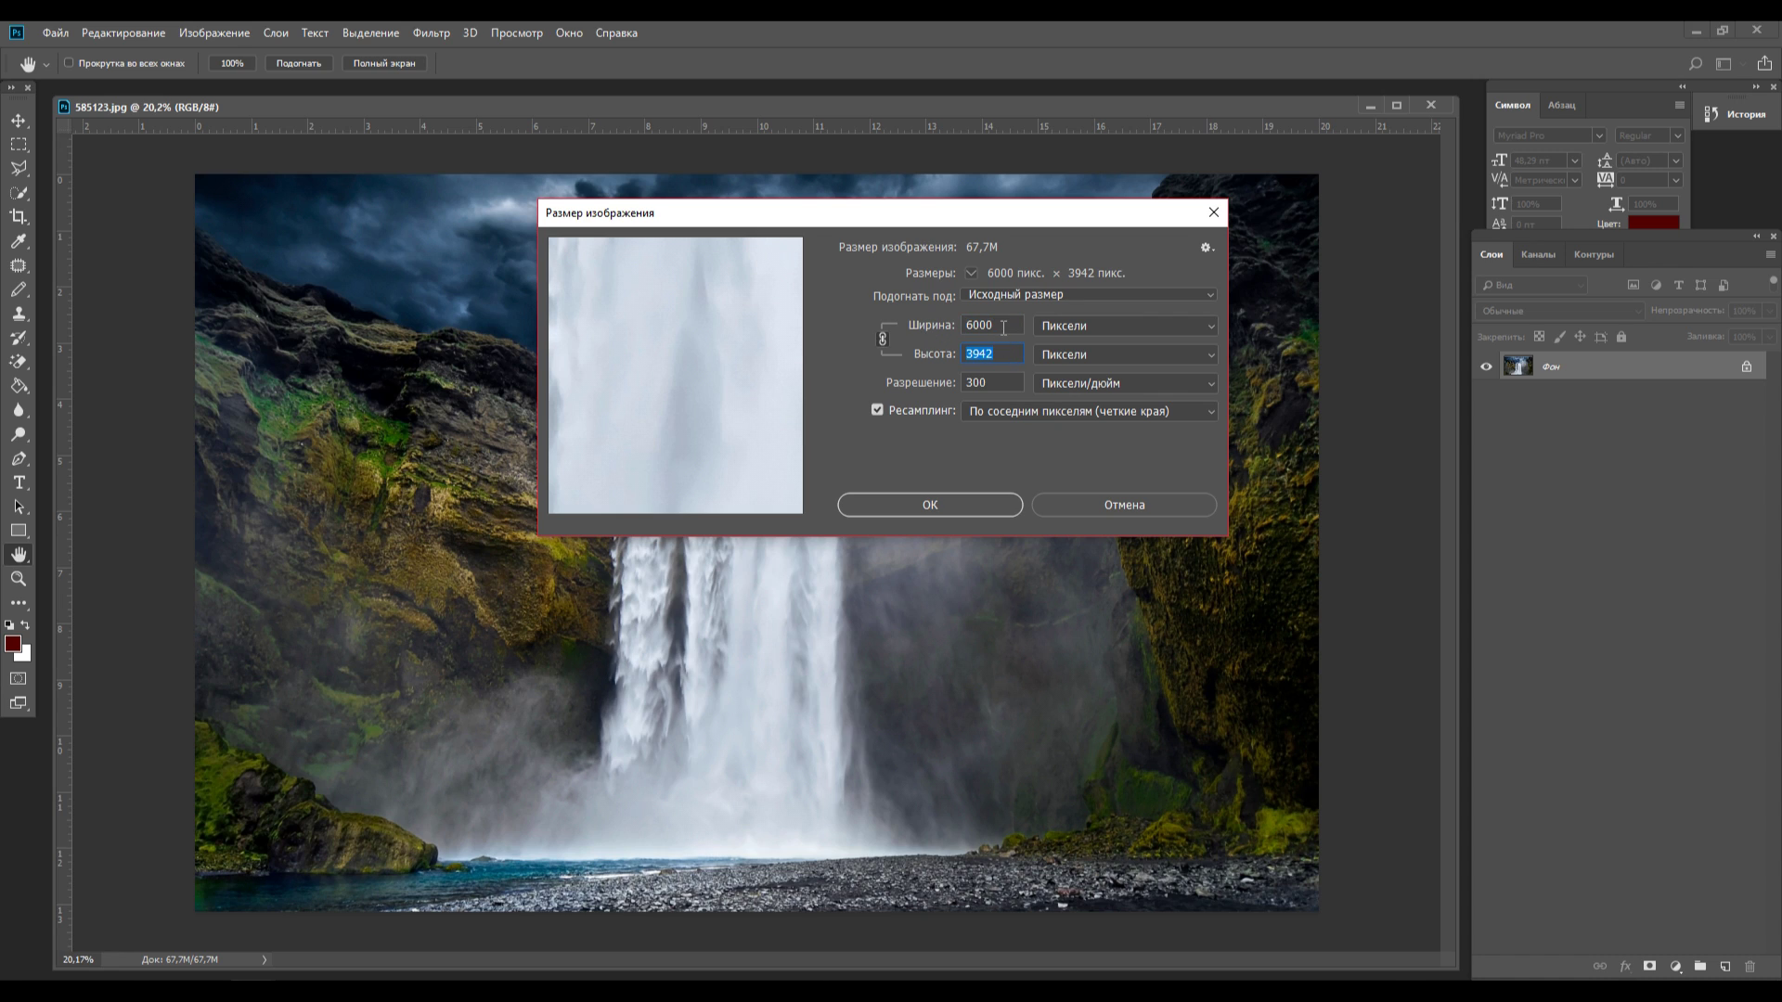
Resize the photo to 2000 px wide, fit it in view, reset default colours, enter Quick Mask
type("2000")
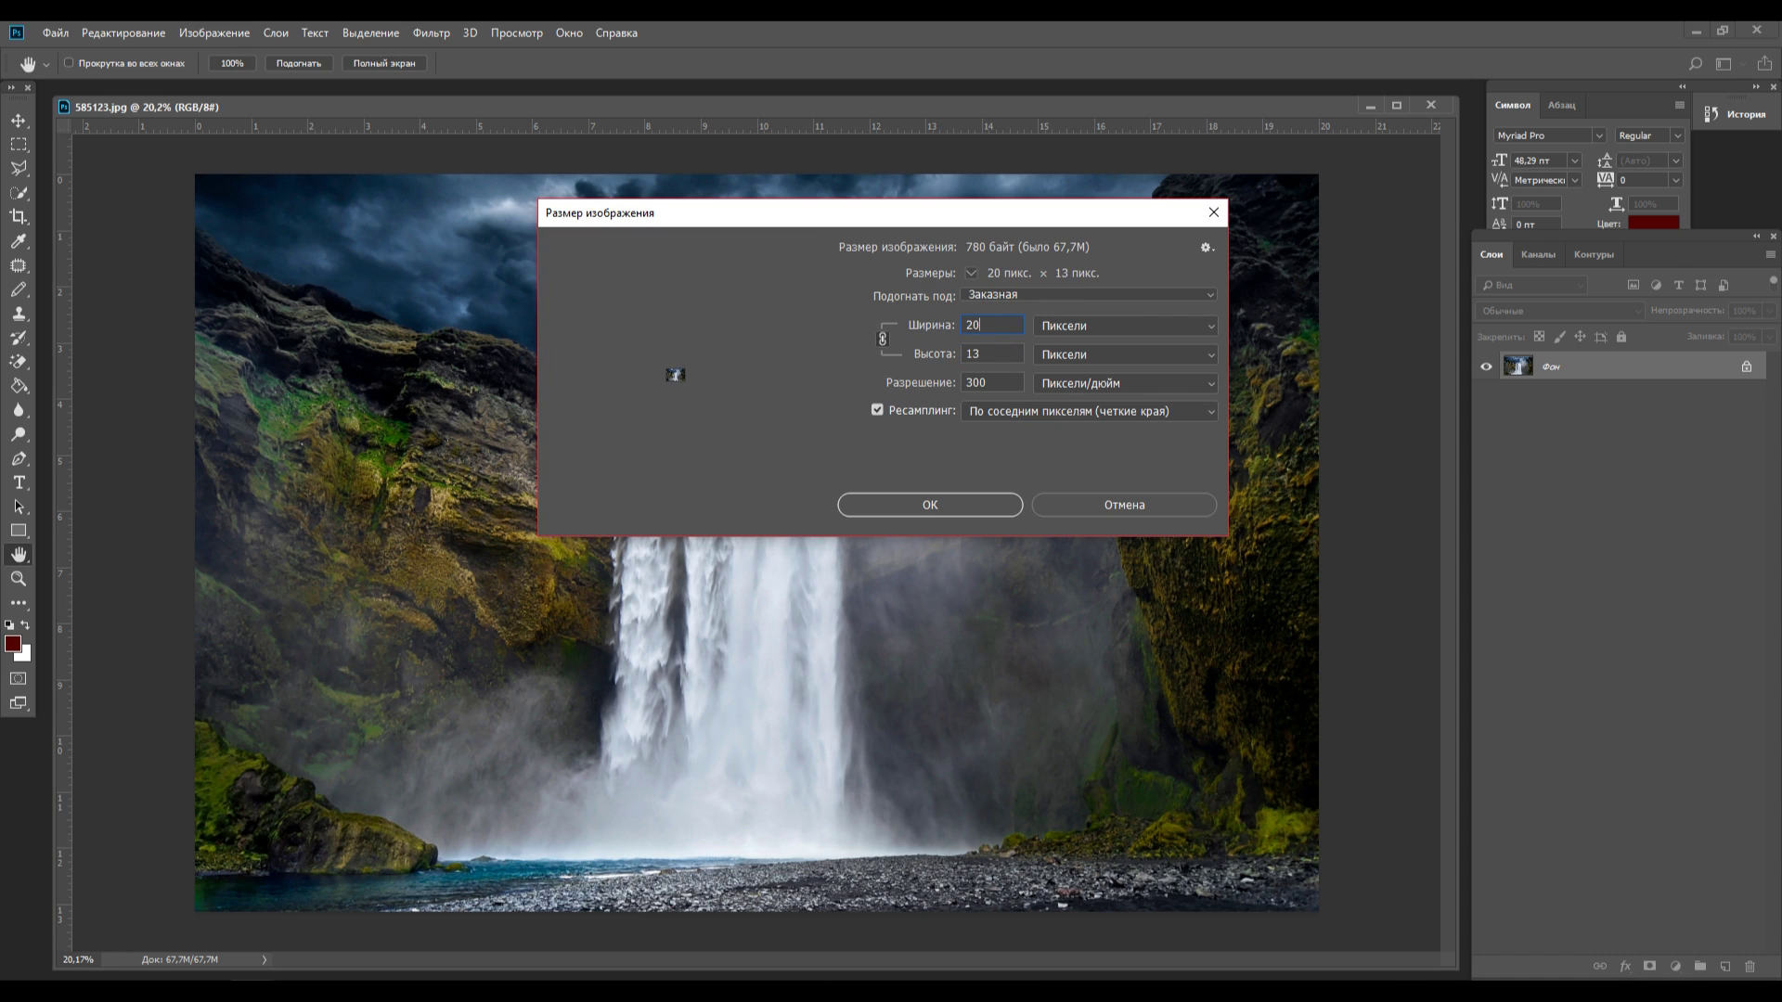
key("Return")
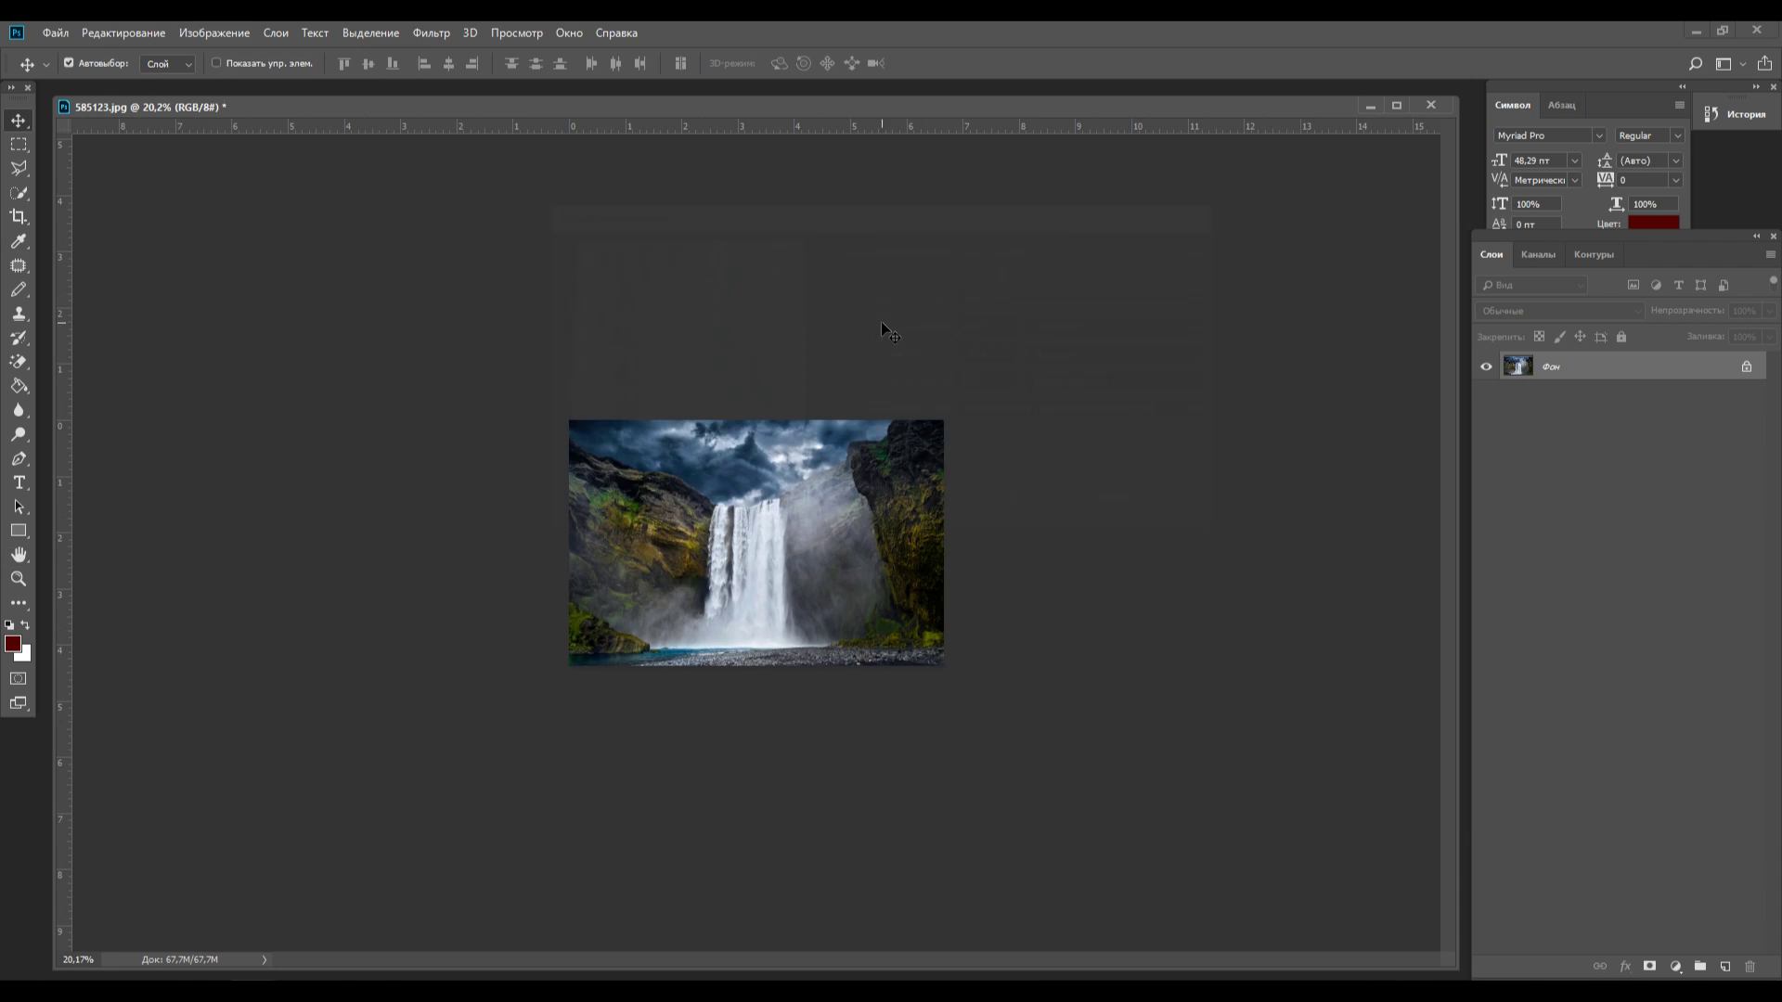
key("ctrl+0")
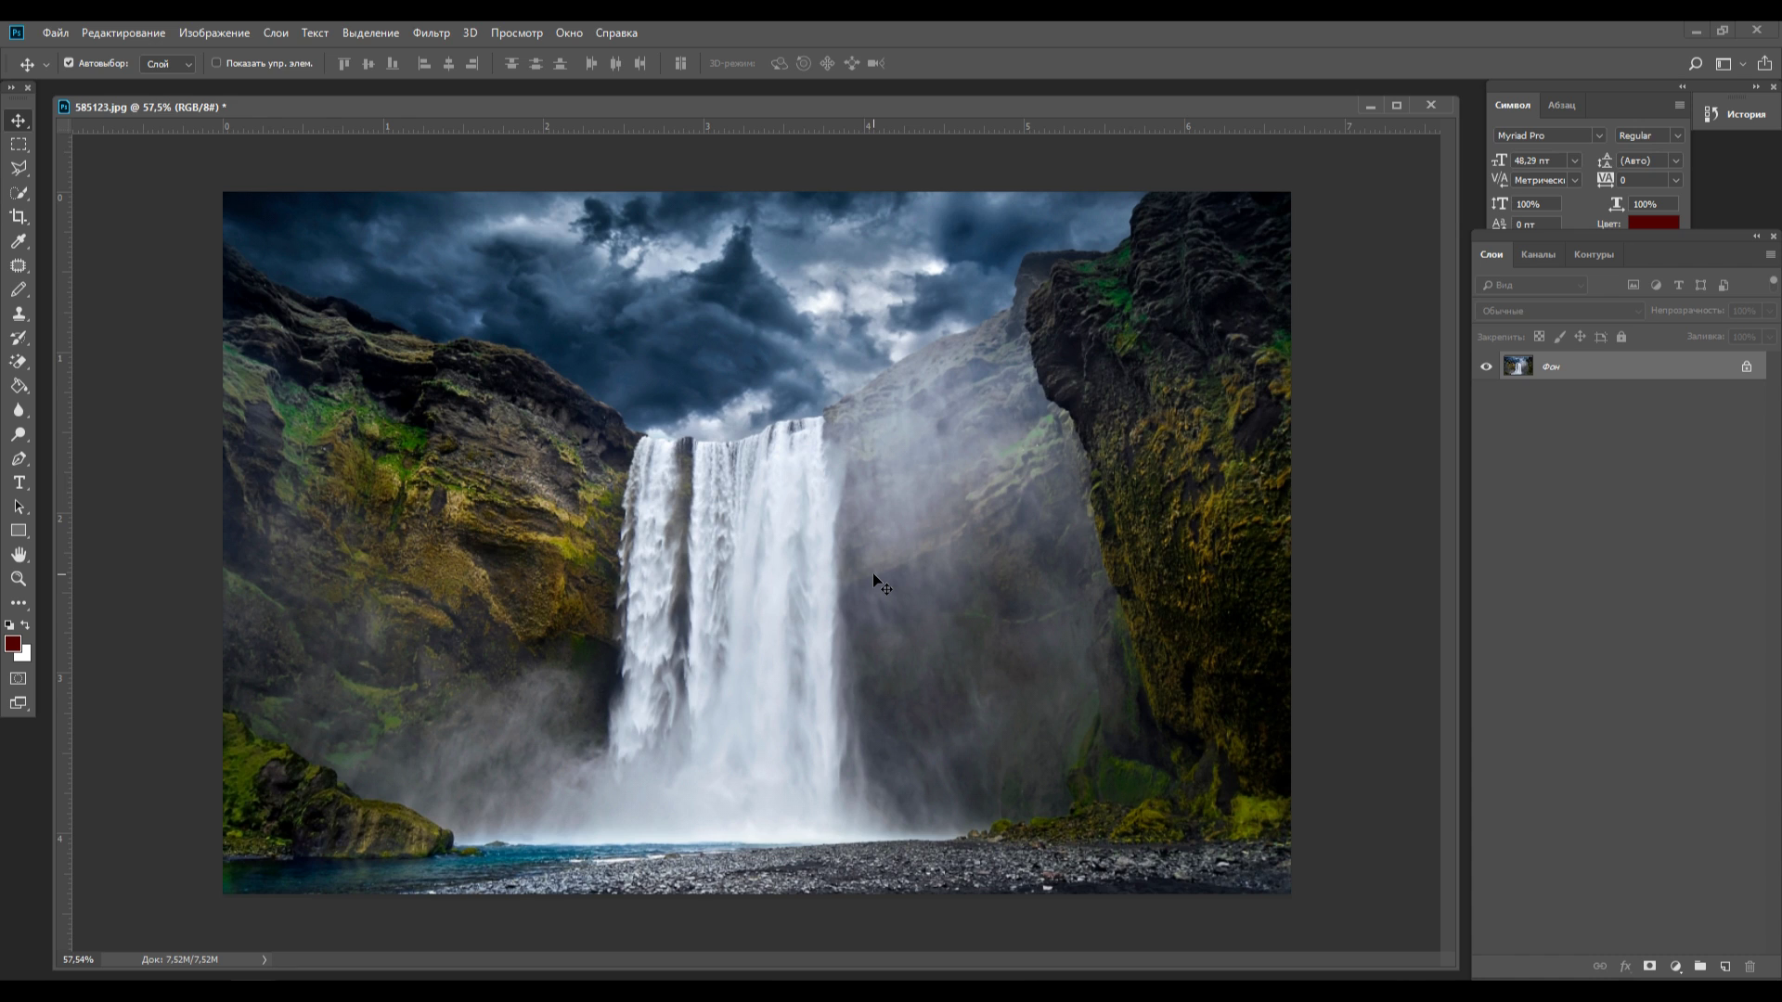
key("d")
scroll(165, 509, "up", 1)
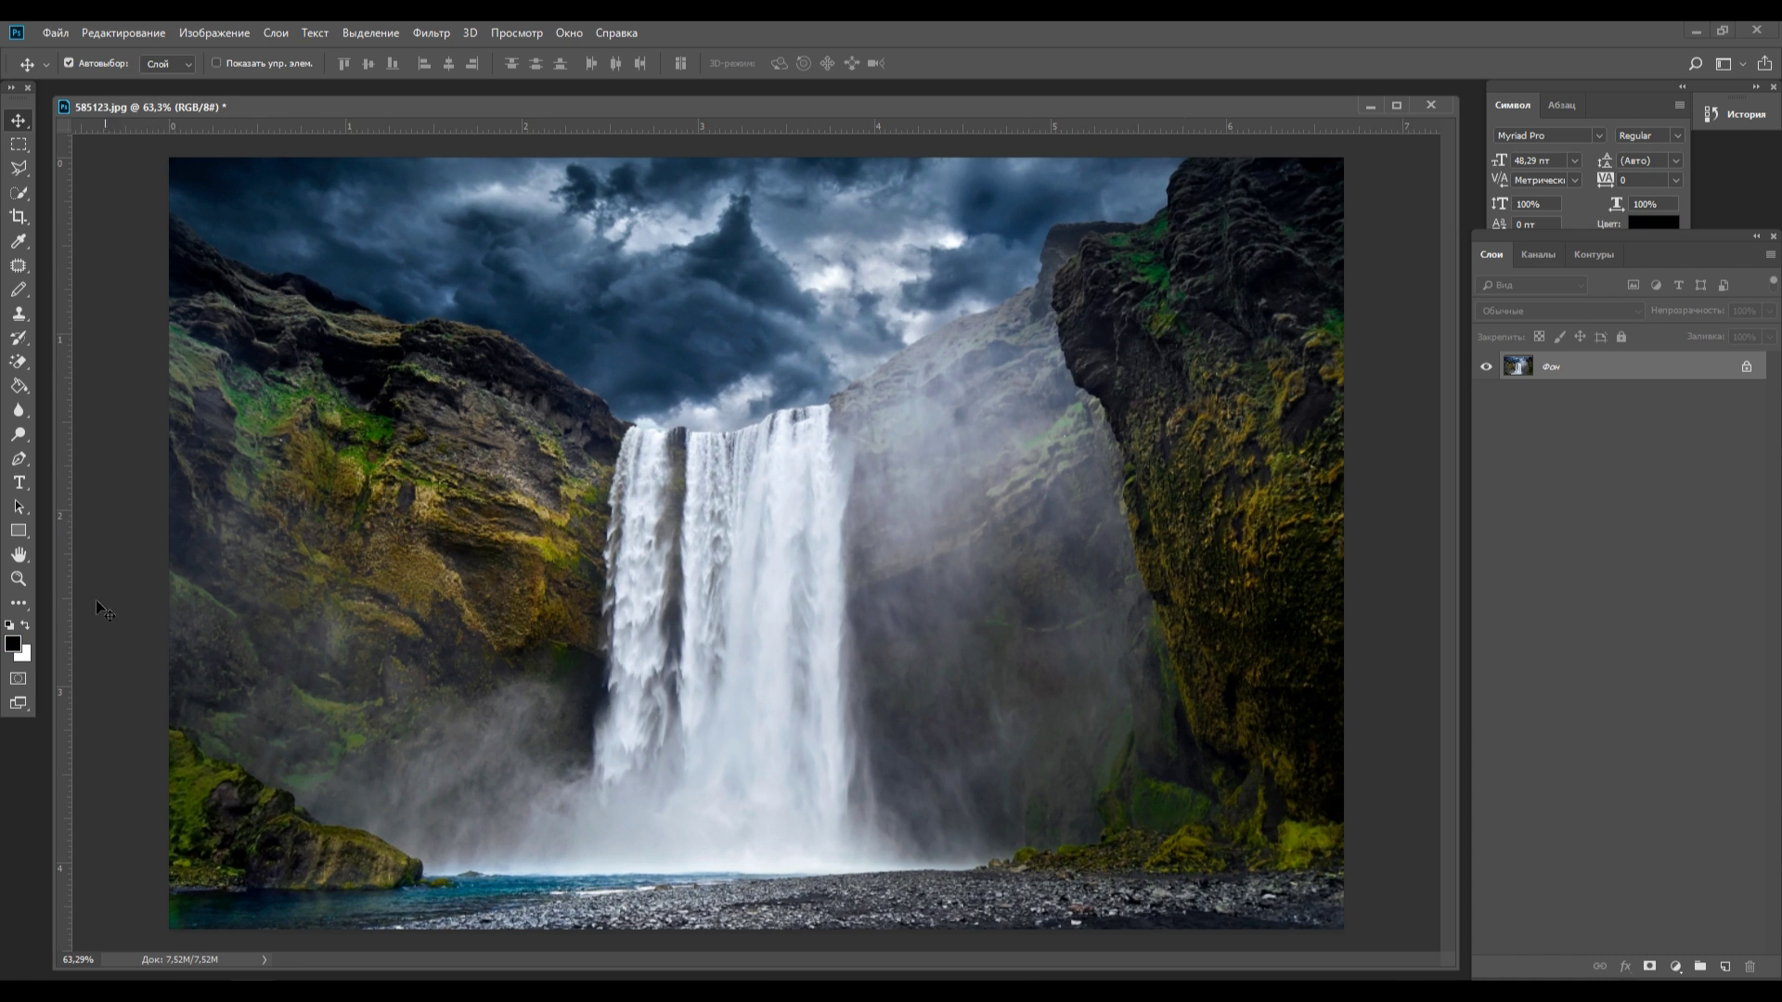
left_click(25, 681)
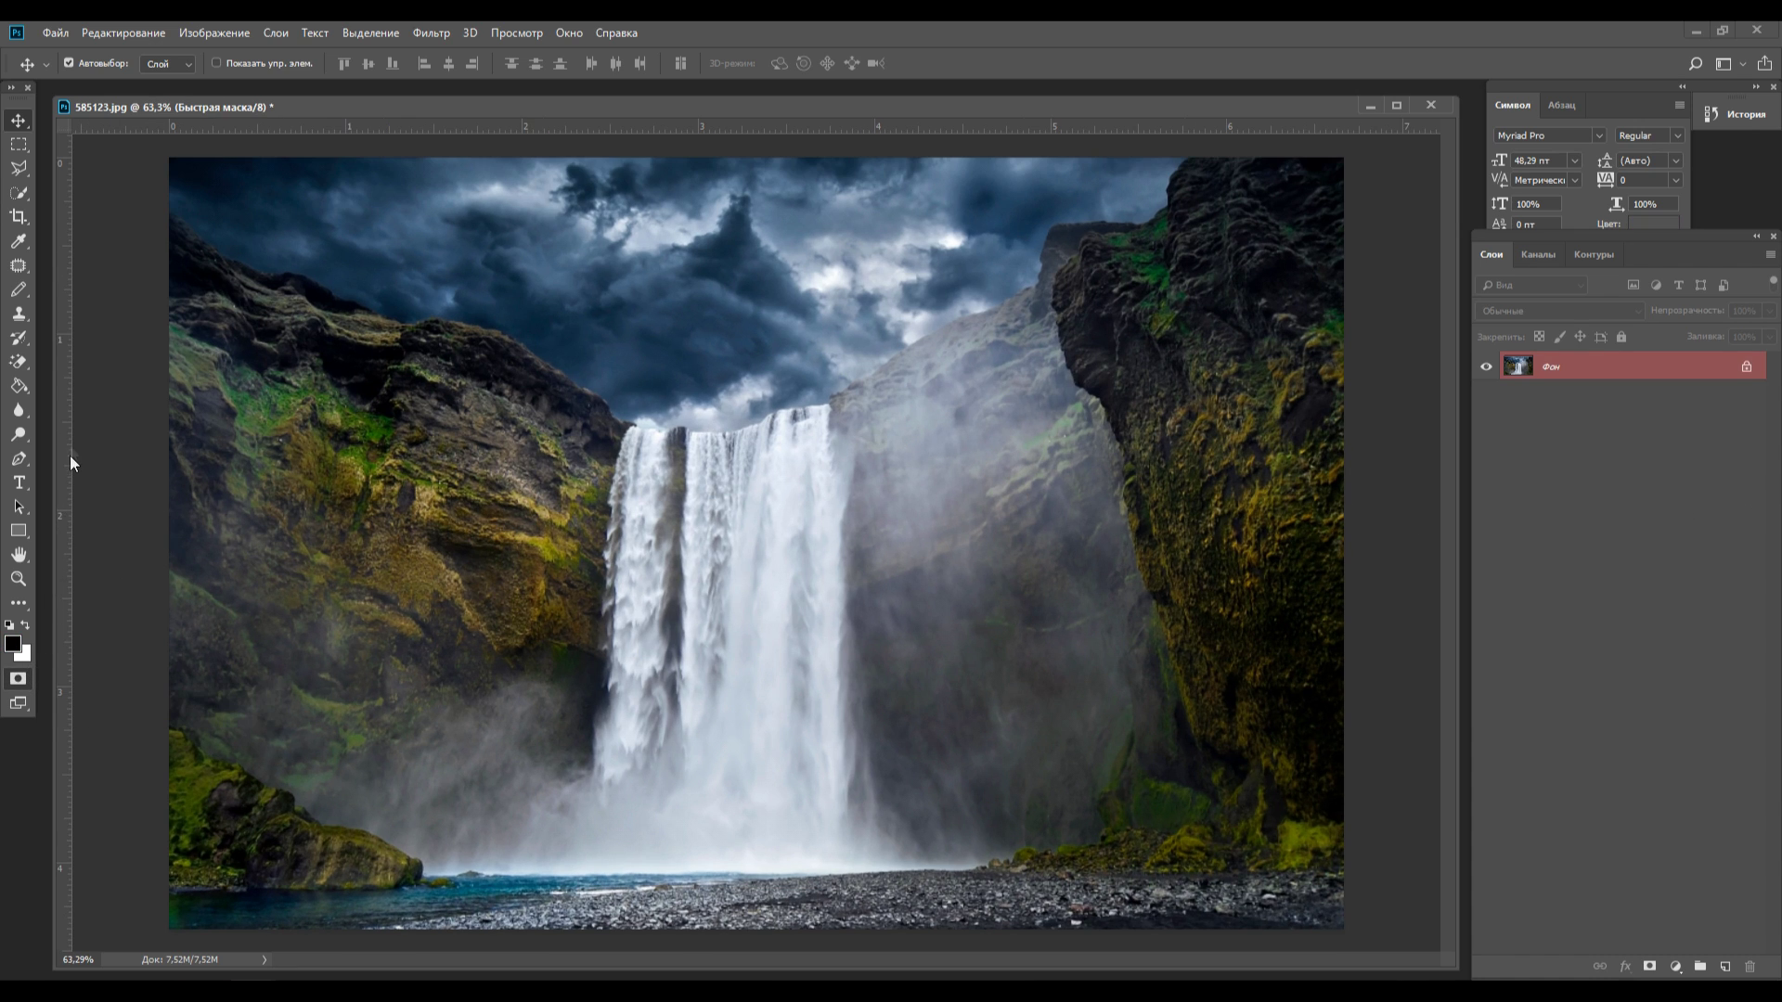
Switch to a soft brush and paint the Quick Mask over the falling water
right_click(19, 295)
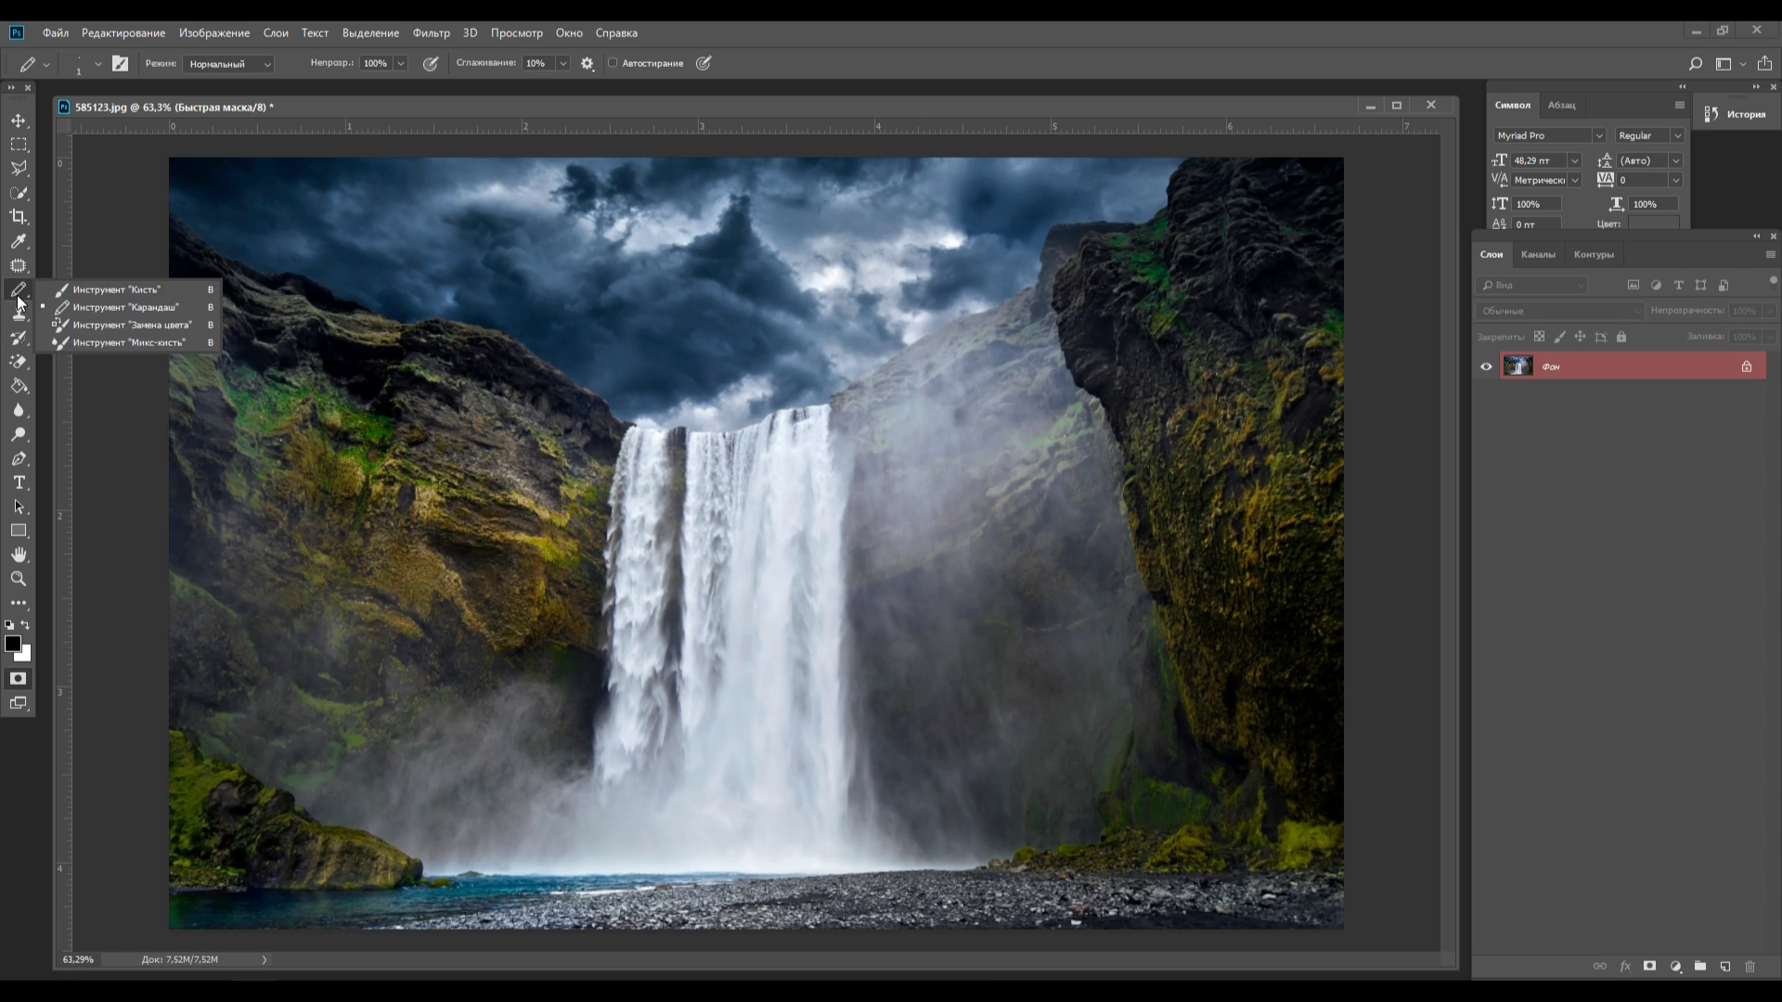
left_click(68, 285)
left_click(98, 70)
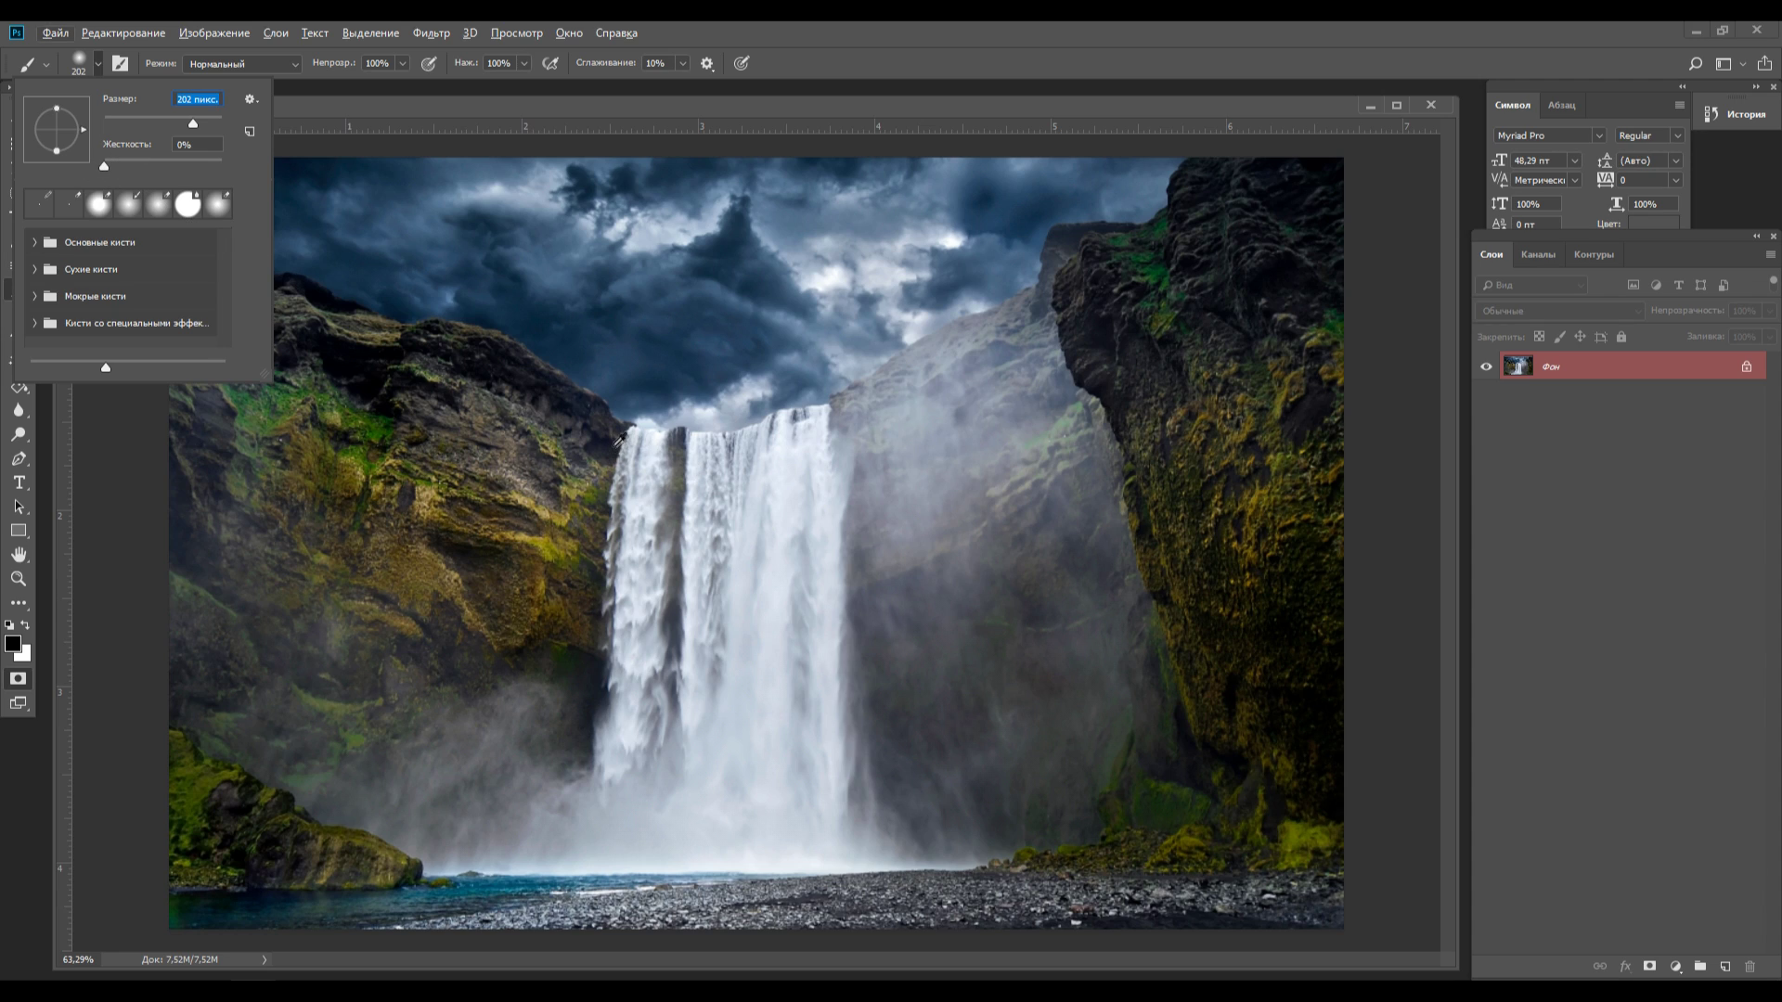
left_click(750, 426)
mouse_move(748, 415)
left_mouse_down()
mouse_move(744, 748)
mouse_move(772, 782)
left_mouse_up()
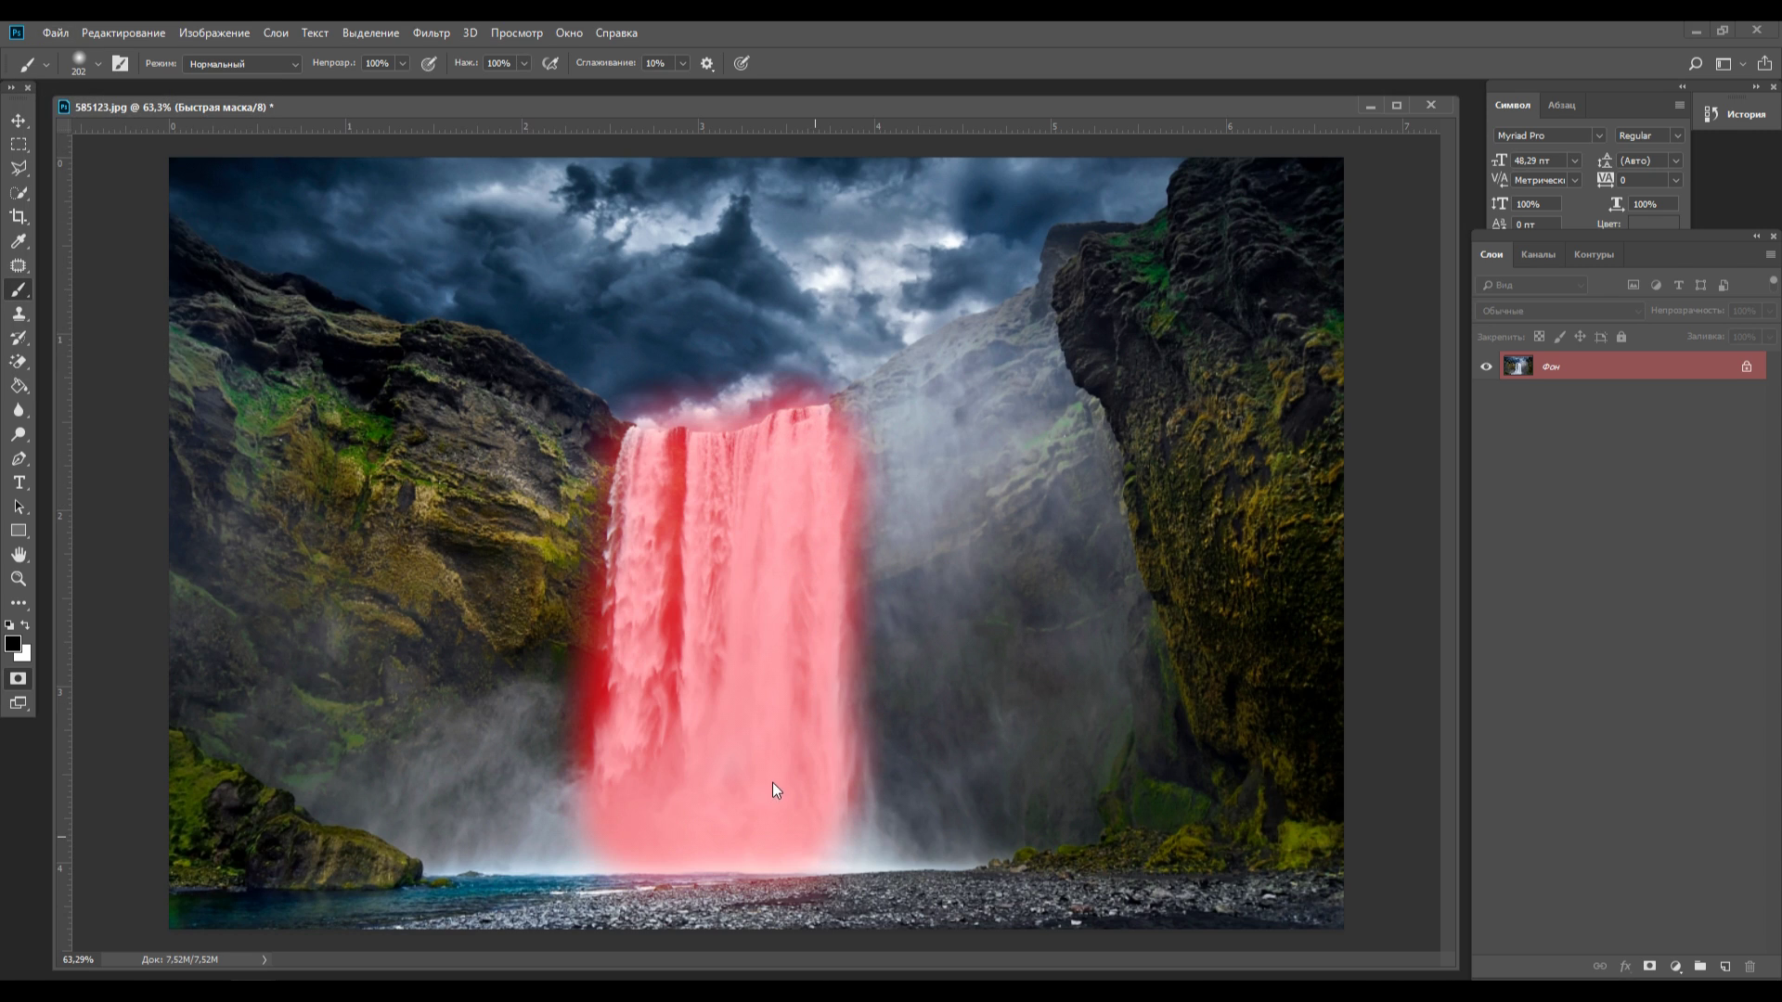
Erase mask spill above the crest and along the right edge in white, then convert to a selection
right_click(672, 536)
left_click(26, 624)
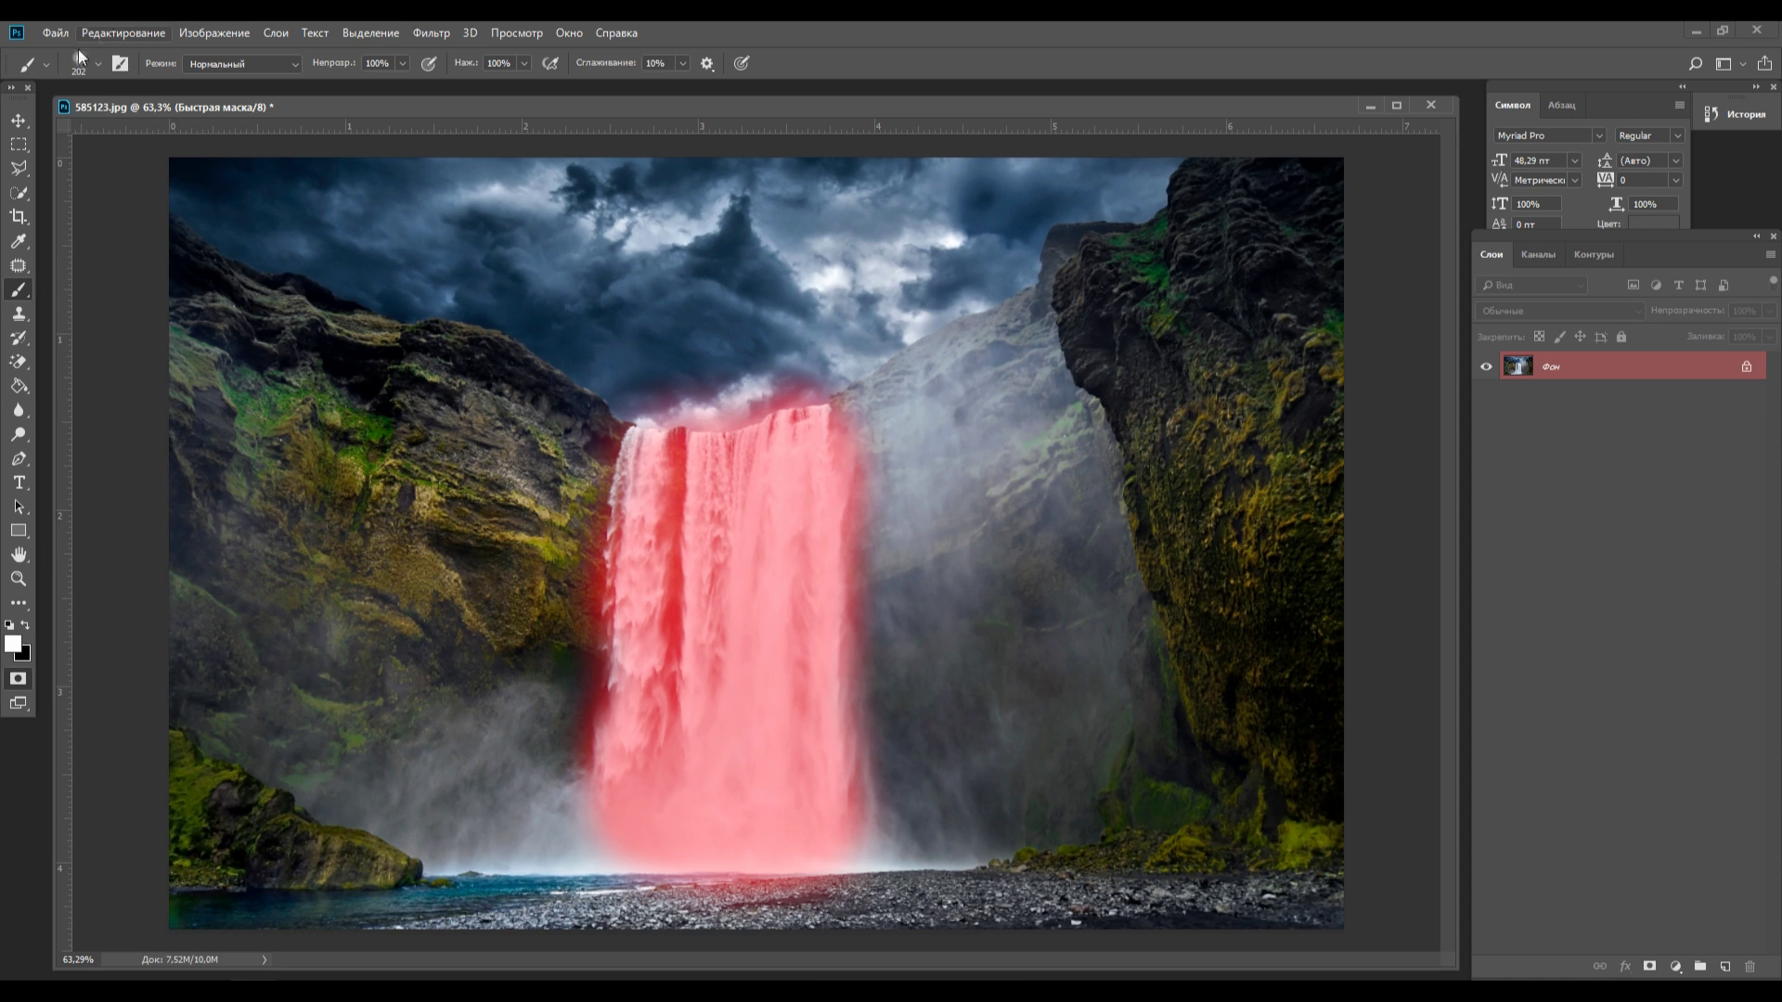
left_click(97, 64)
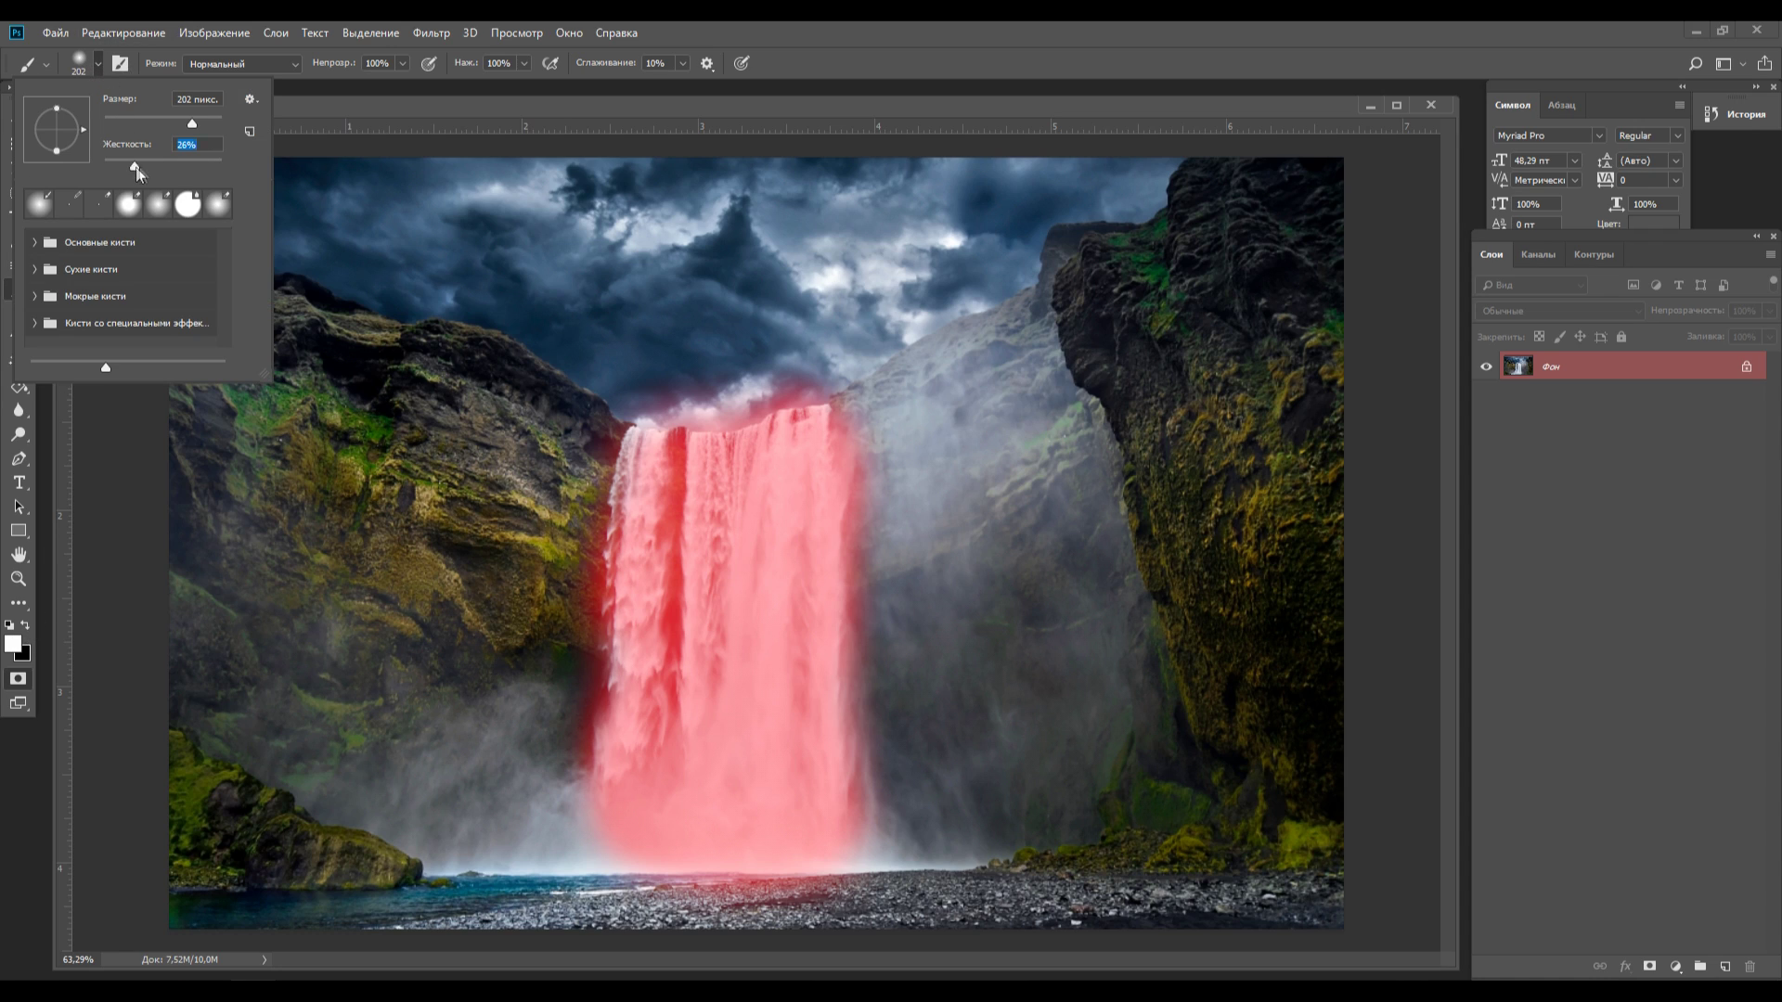
key("Return")
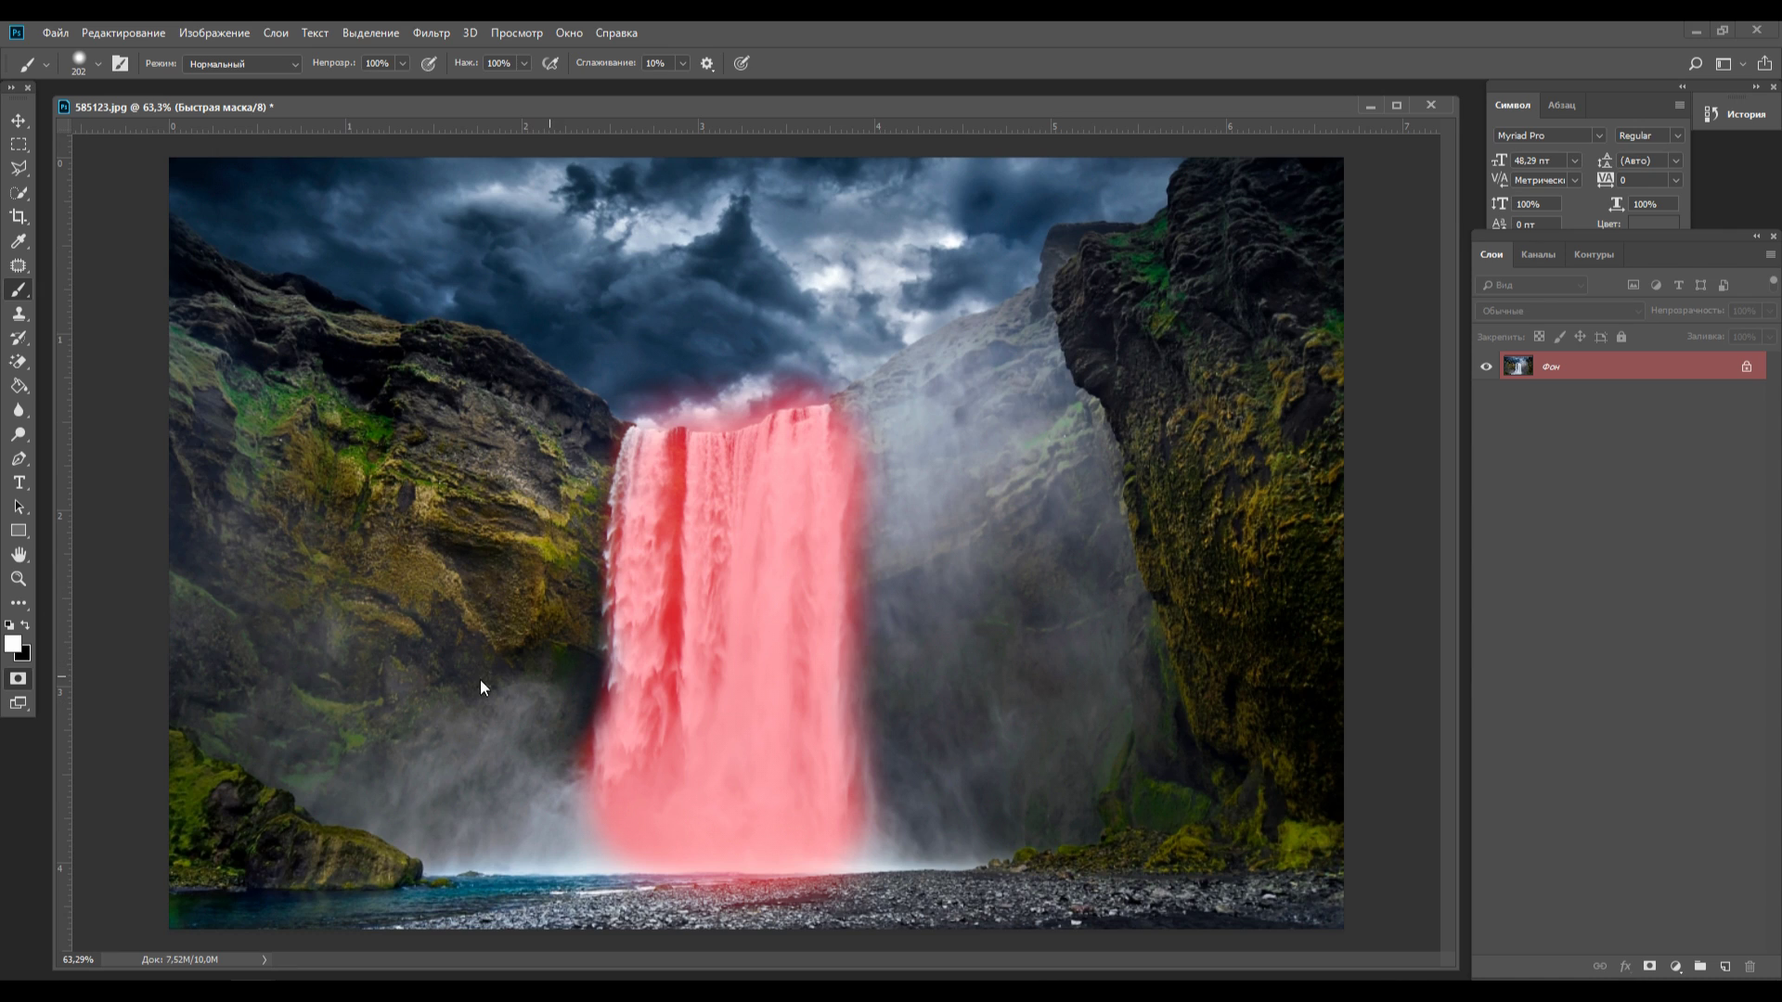
left_click_drag(603, 353, 816, 352)
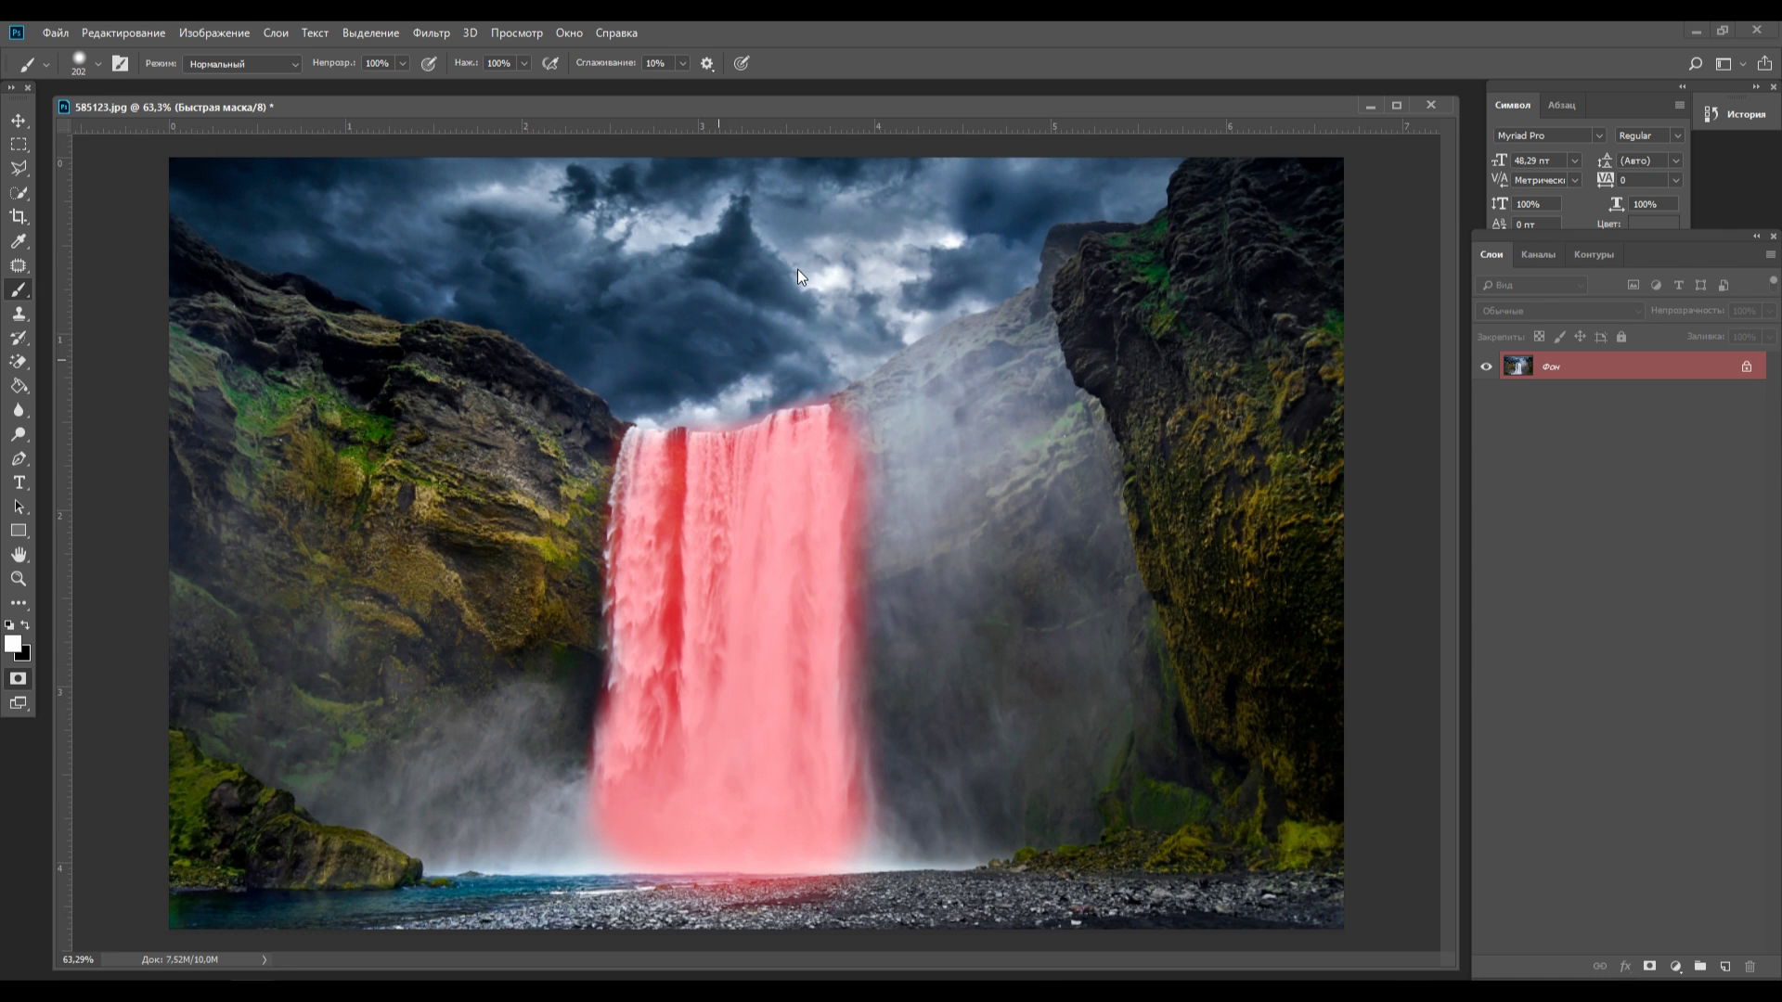
left_click_drag(850, 566, 852, 602)
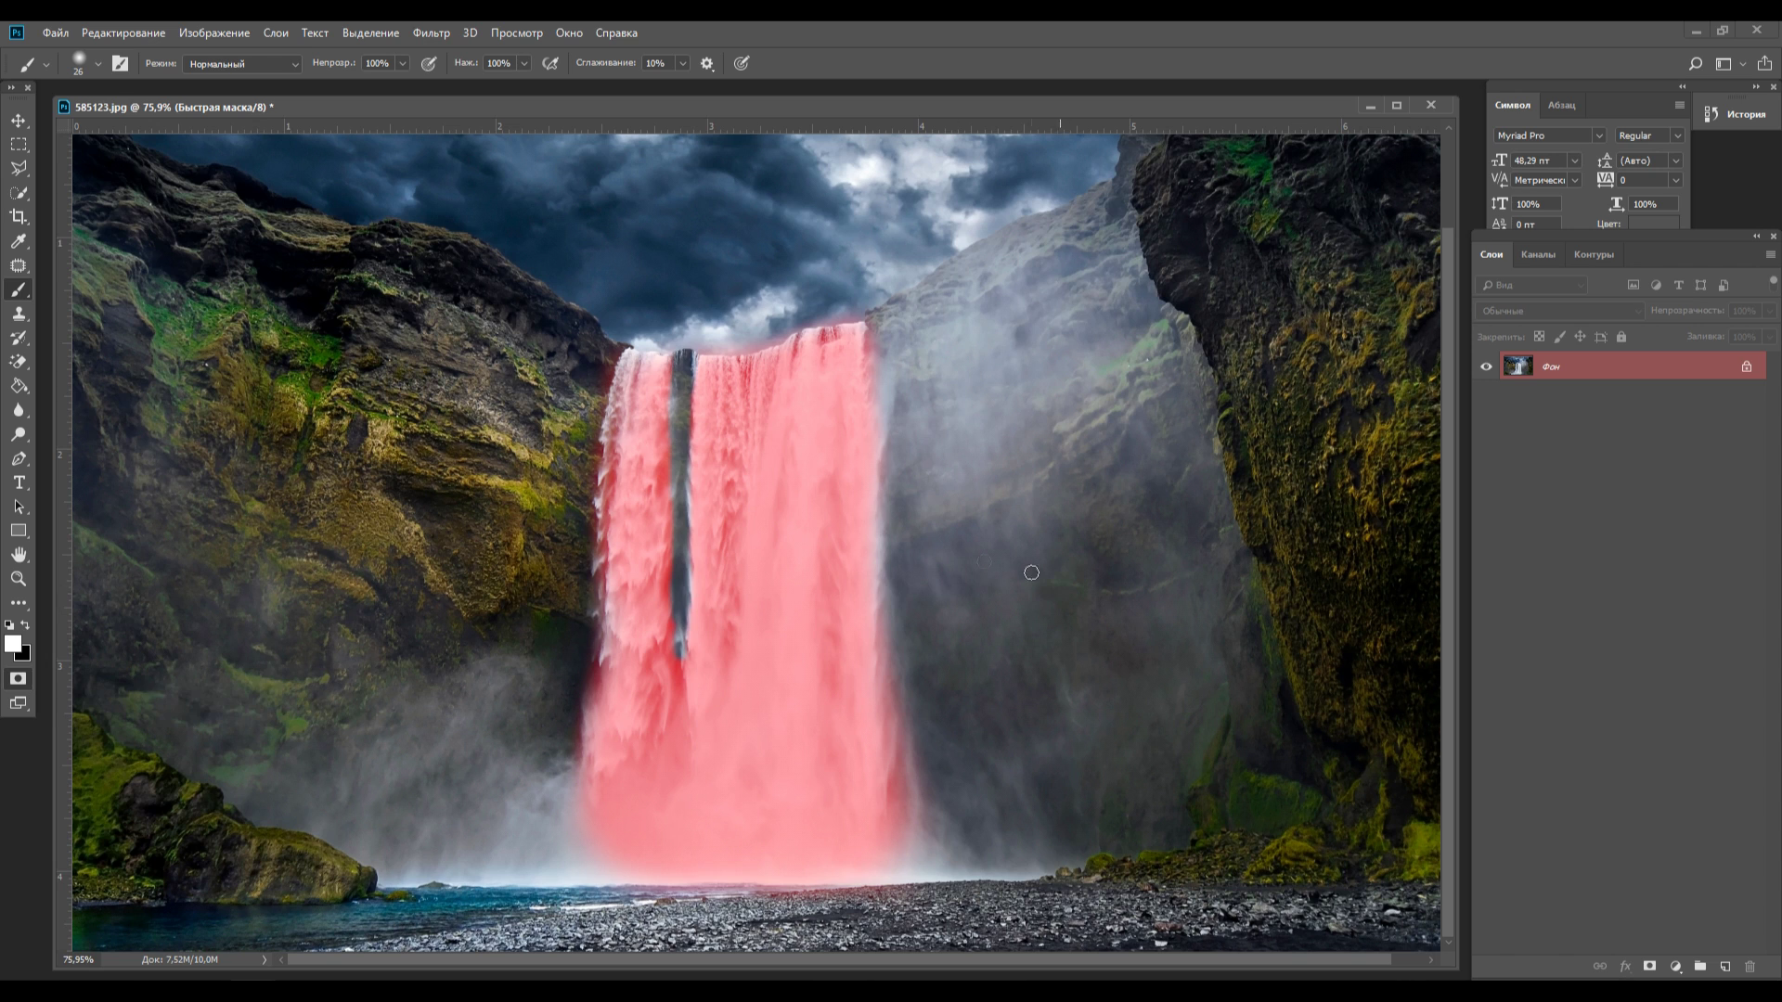
key("q")
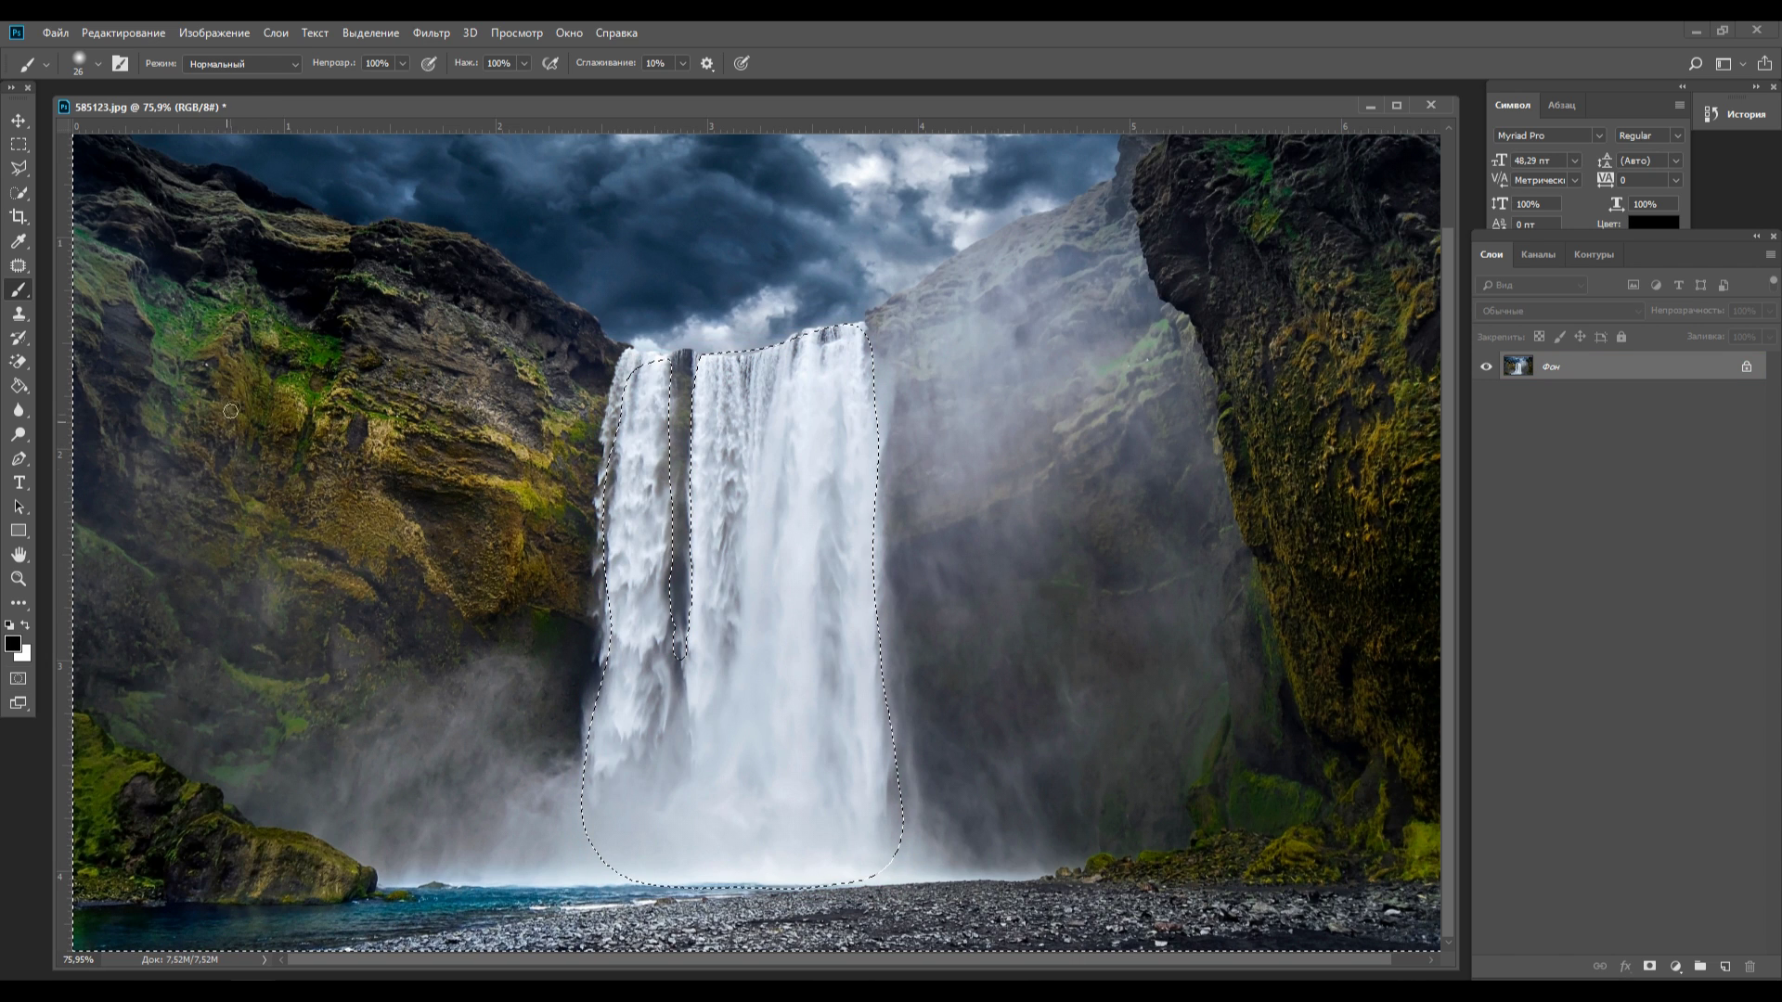
Copy the selected waterfall onto new layer Слой 1, checking it by toggling the Фон layer
left_click(359, 36)
left_click(386, 103)
left_click(129, 32)
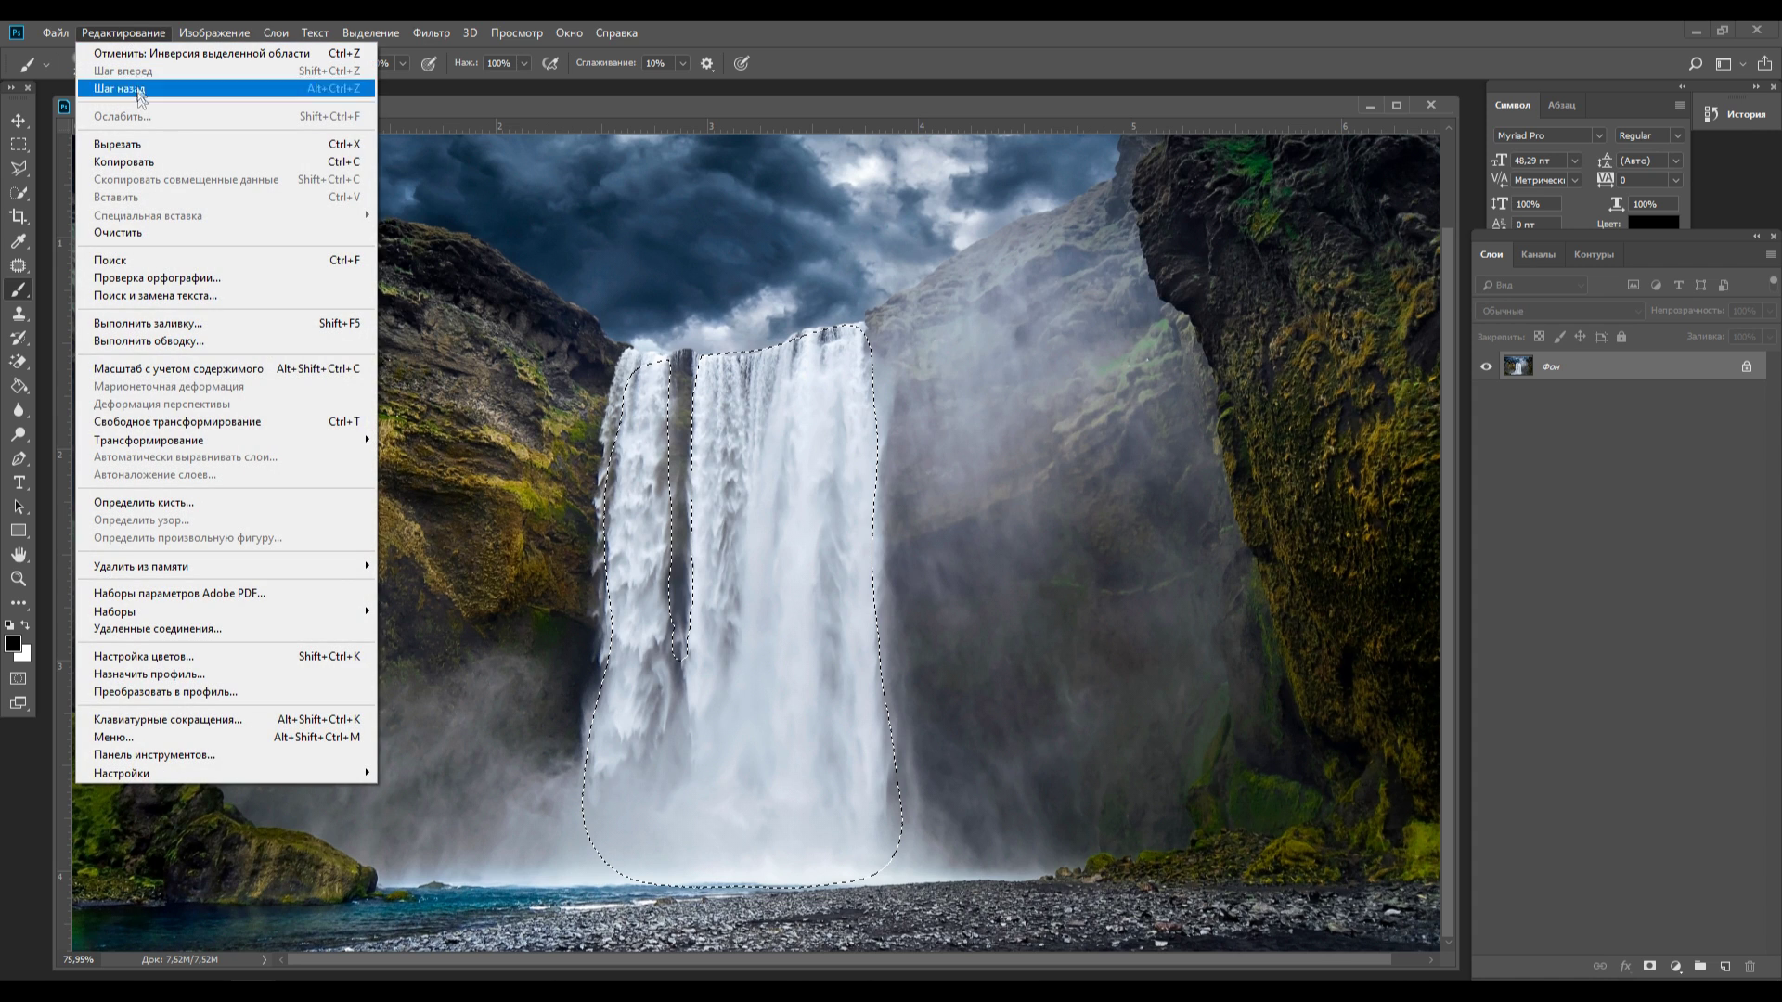
left_click(139, 163)
left_click(123, 33)
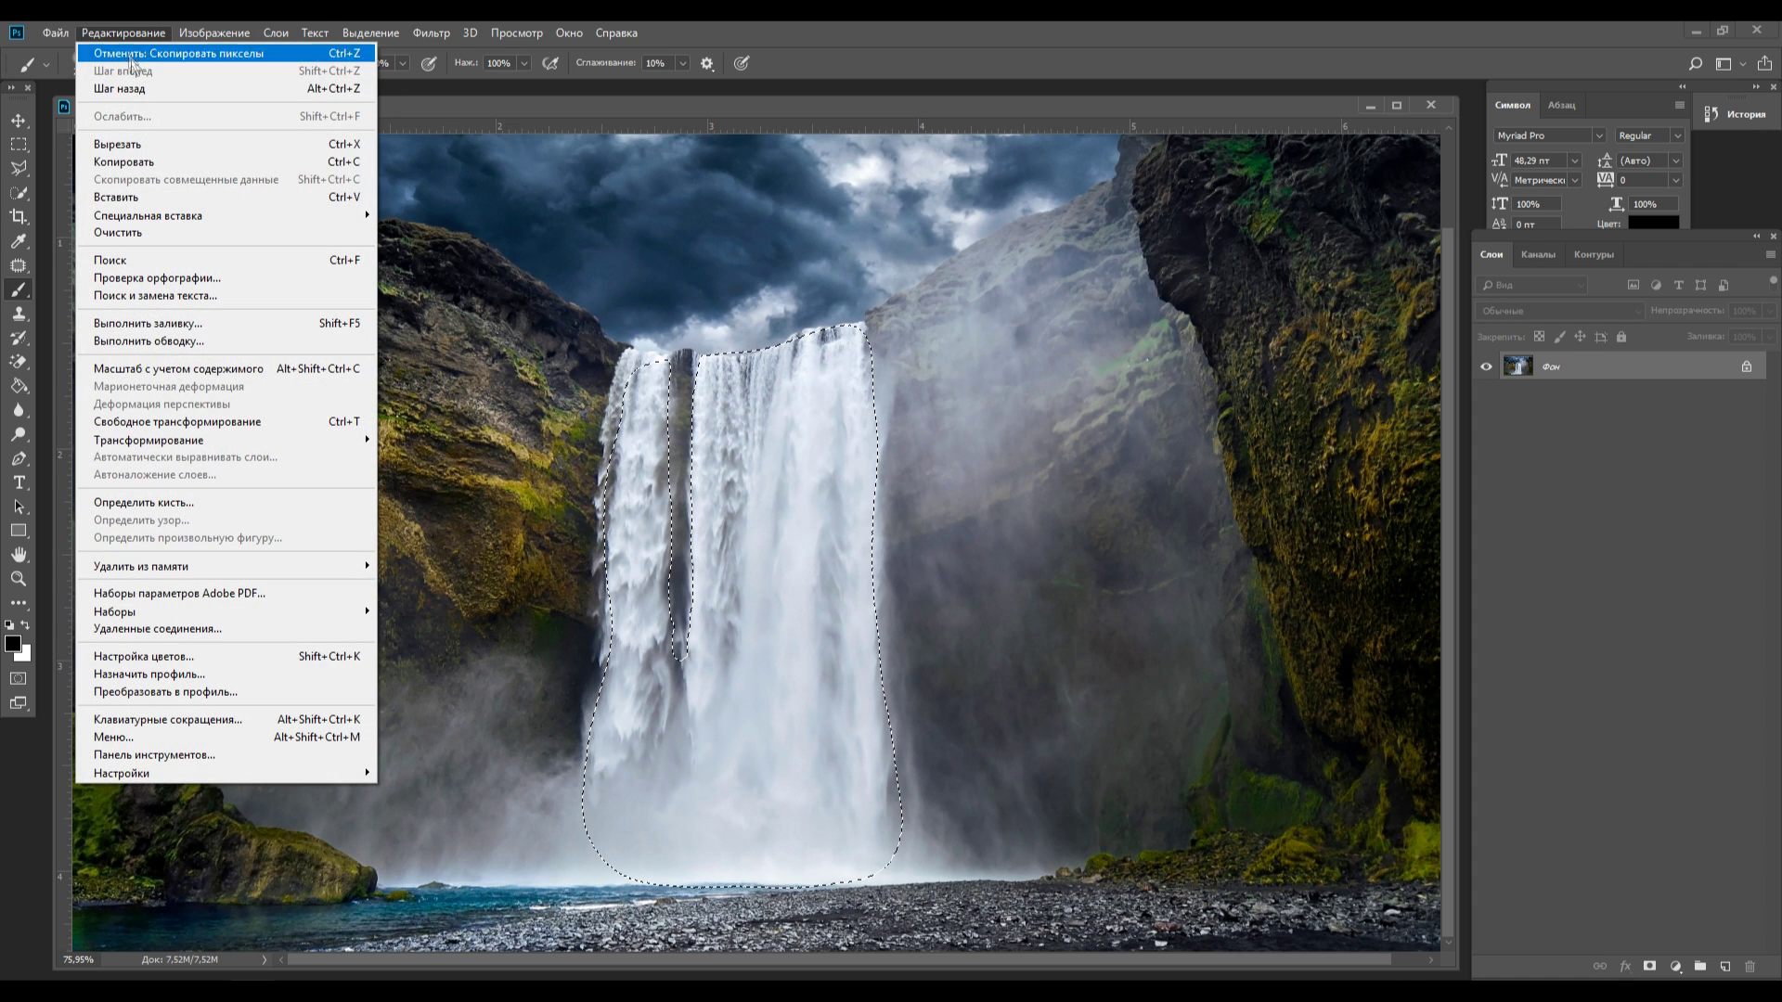
left_click(173, 197)
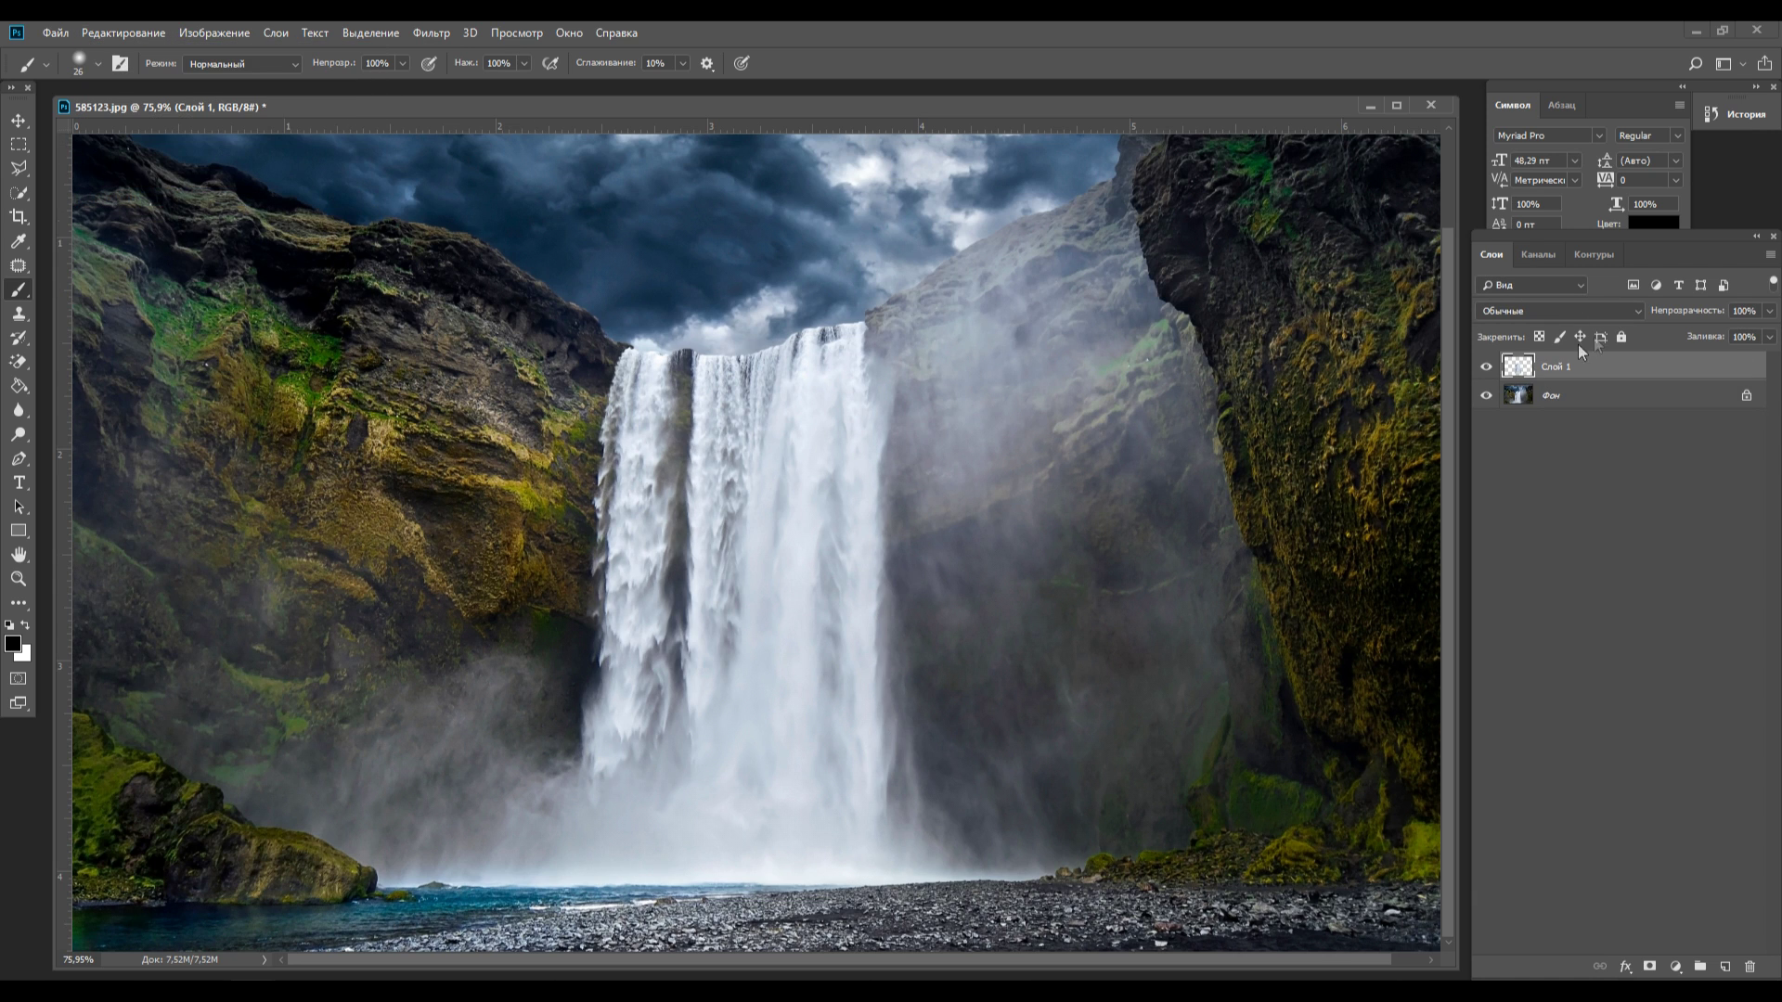
left_click(1487, 397)
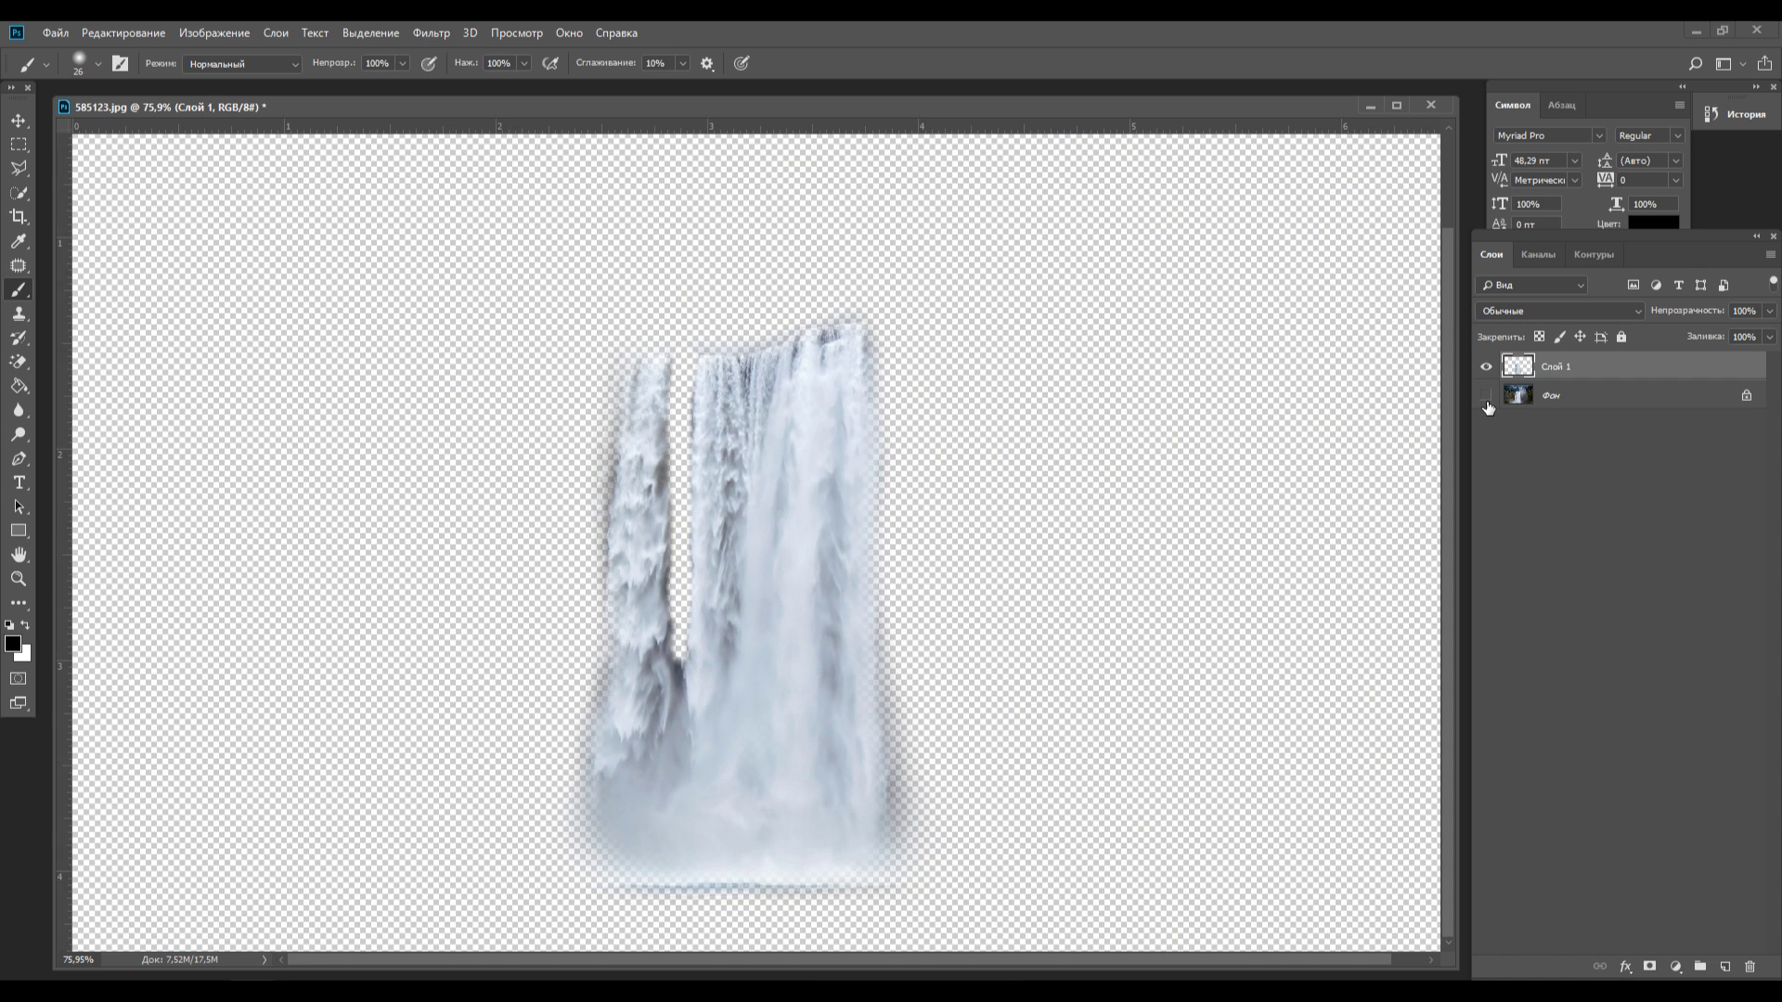
left_click(1487, 397)
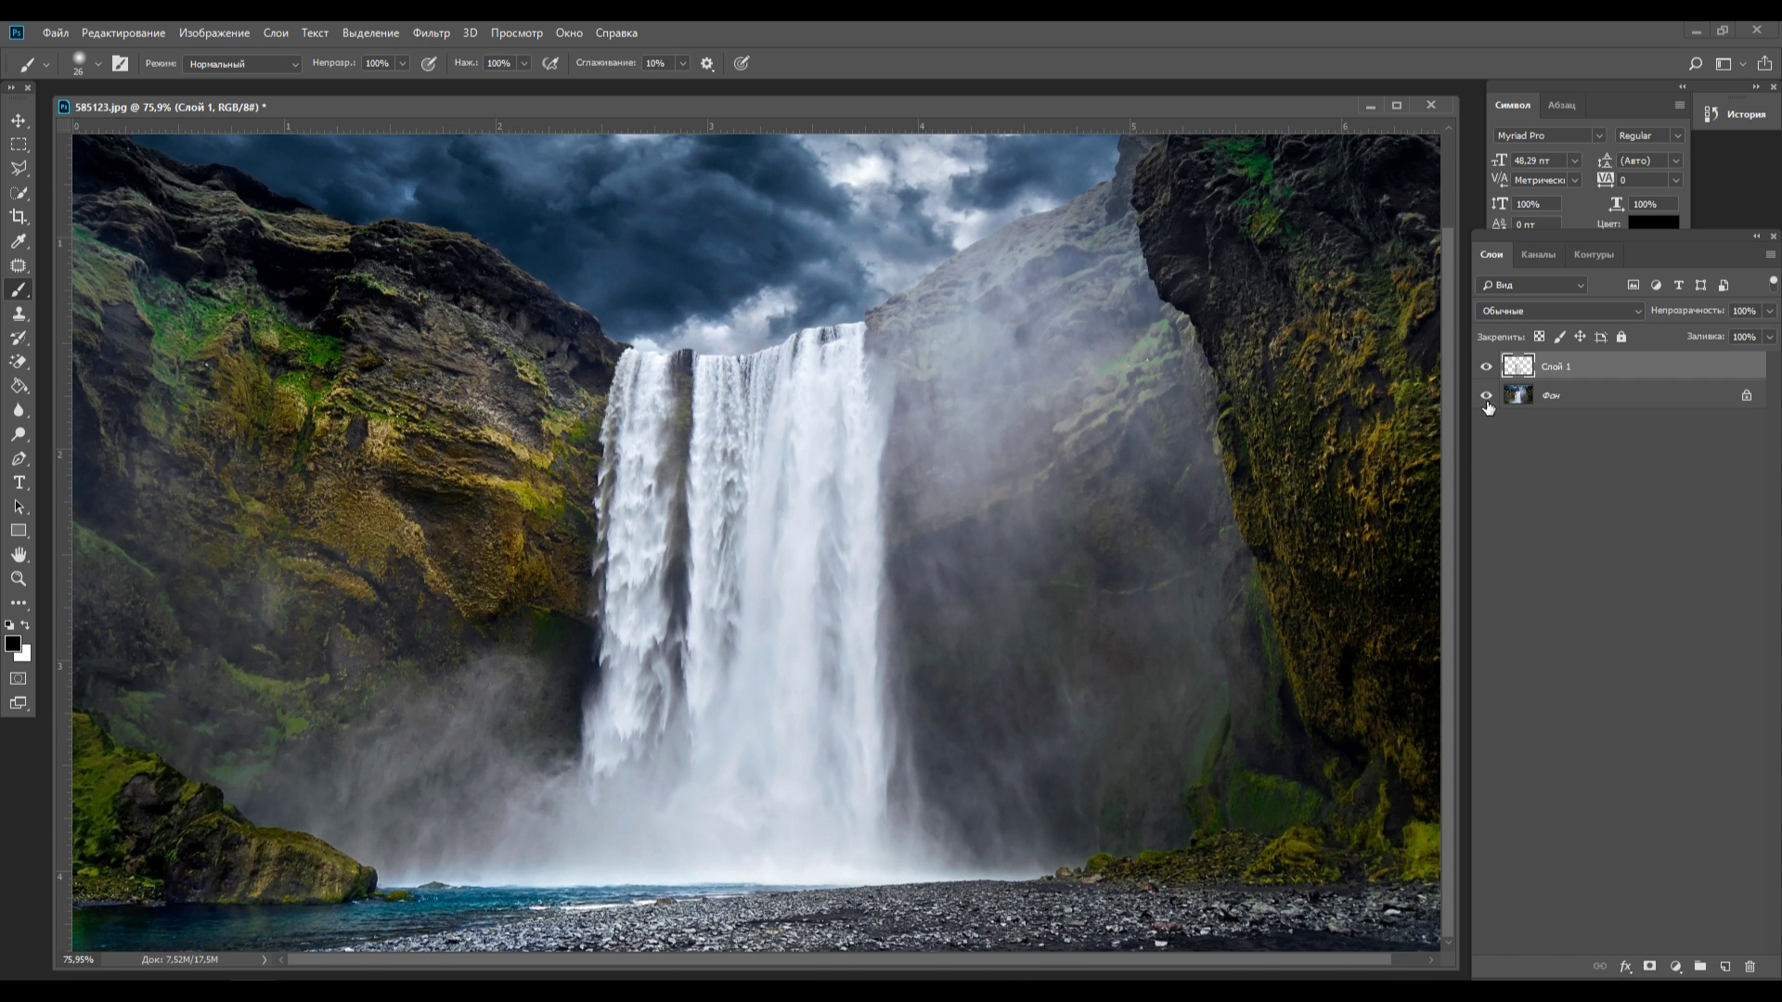
Show the Timeline panel, create a video timeline, and shorten the Слой 1 clip to about one second
left_click(568, 33)
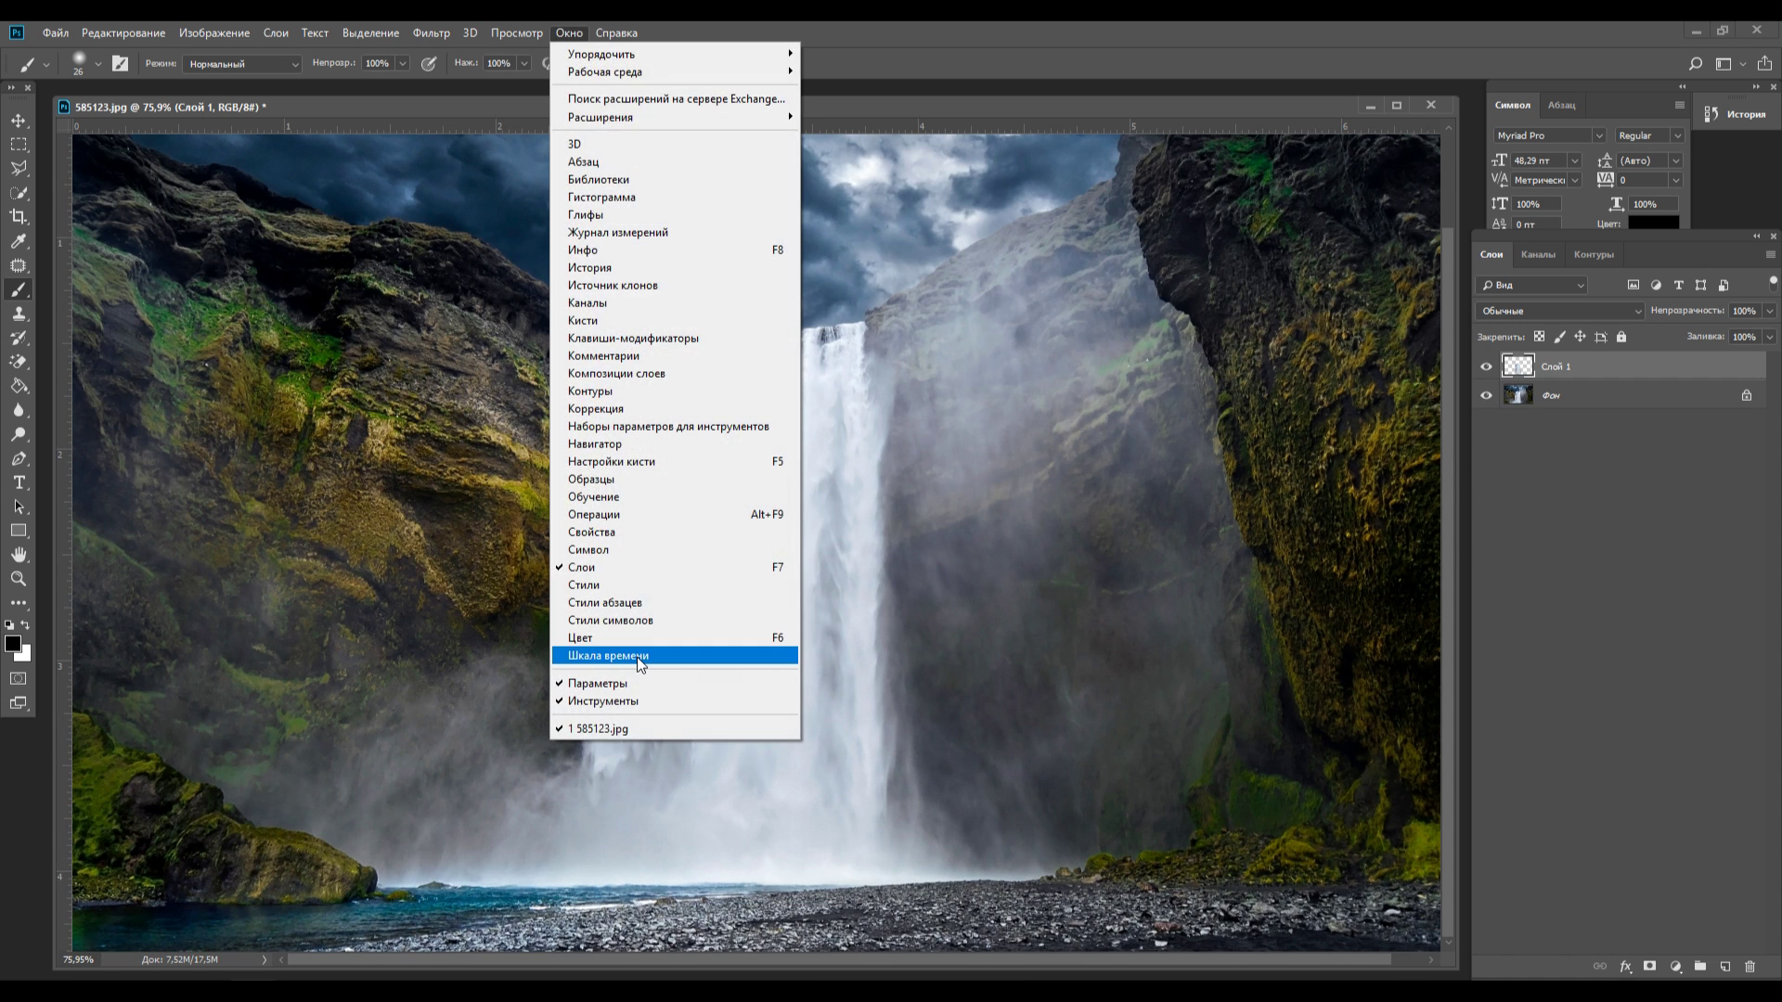
left_click(637, 656)
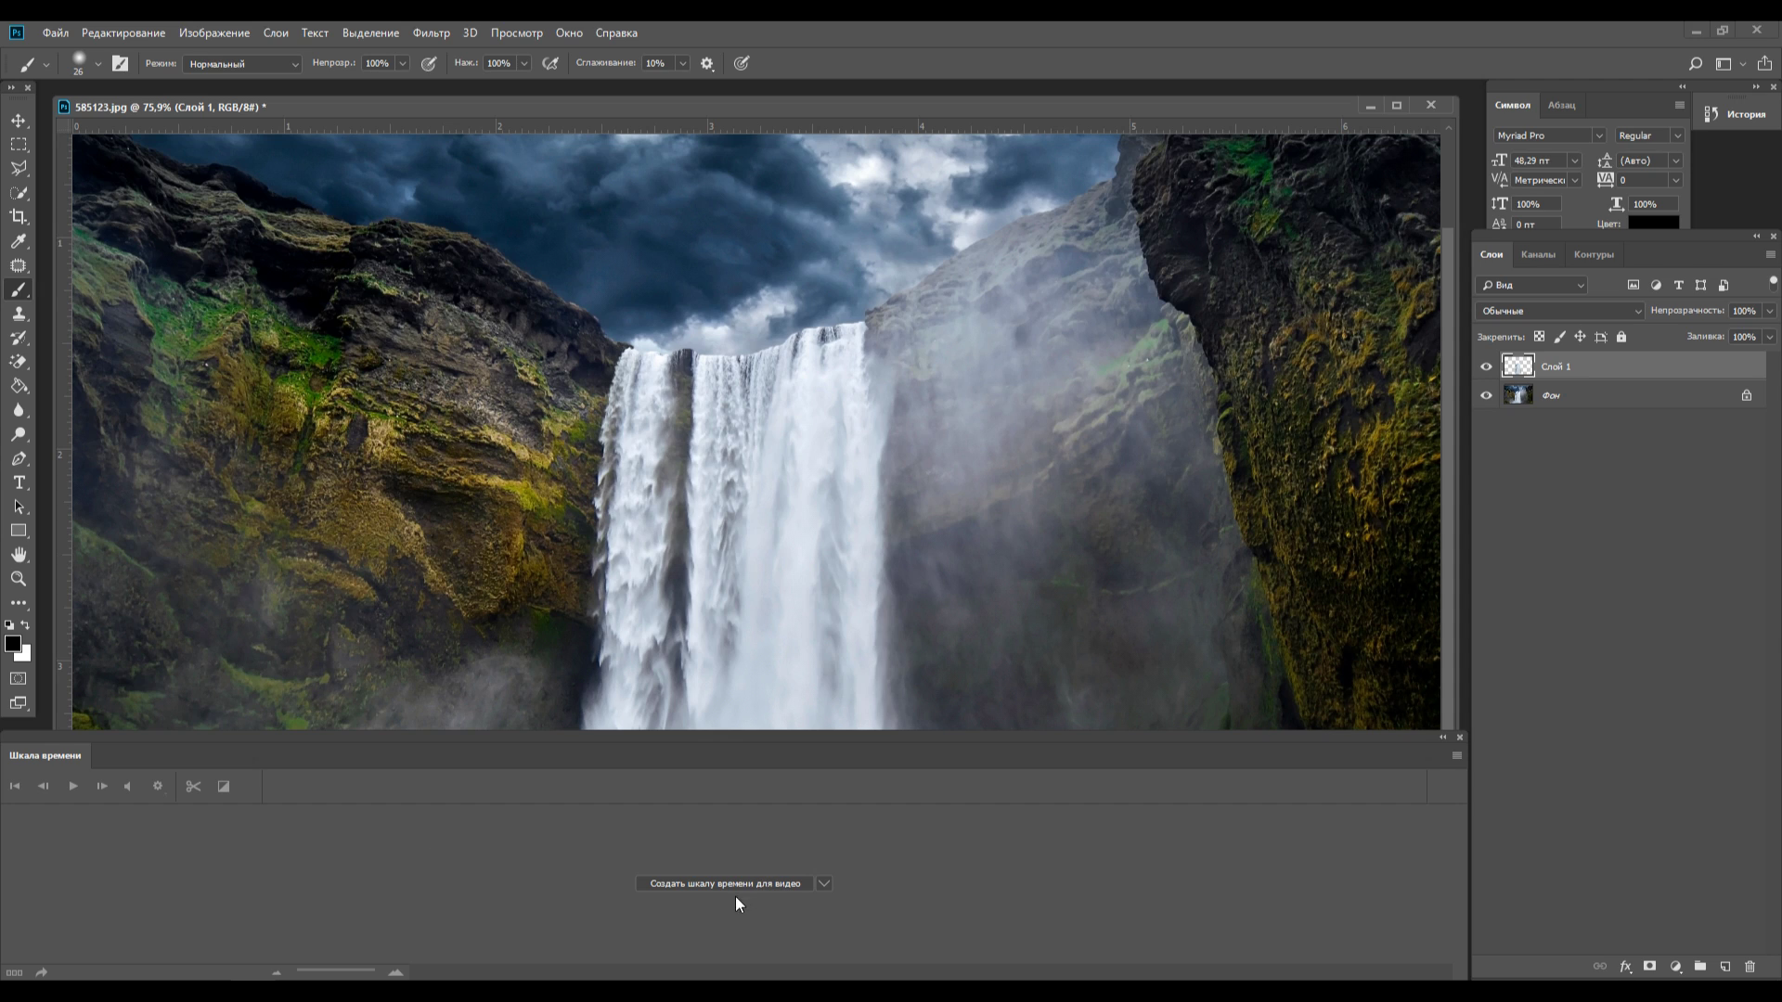
left_click(776, 886)
left_click_drag(1417, 824, 498, 826)
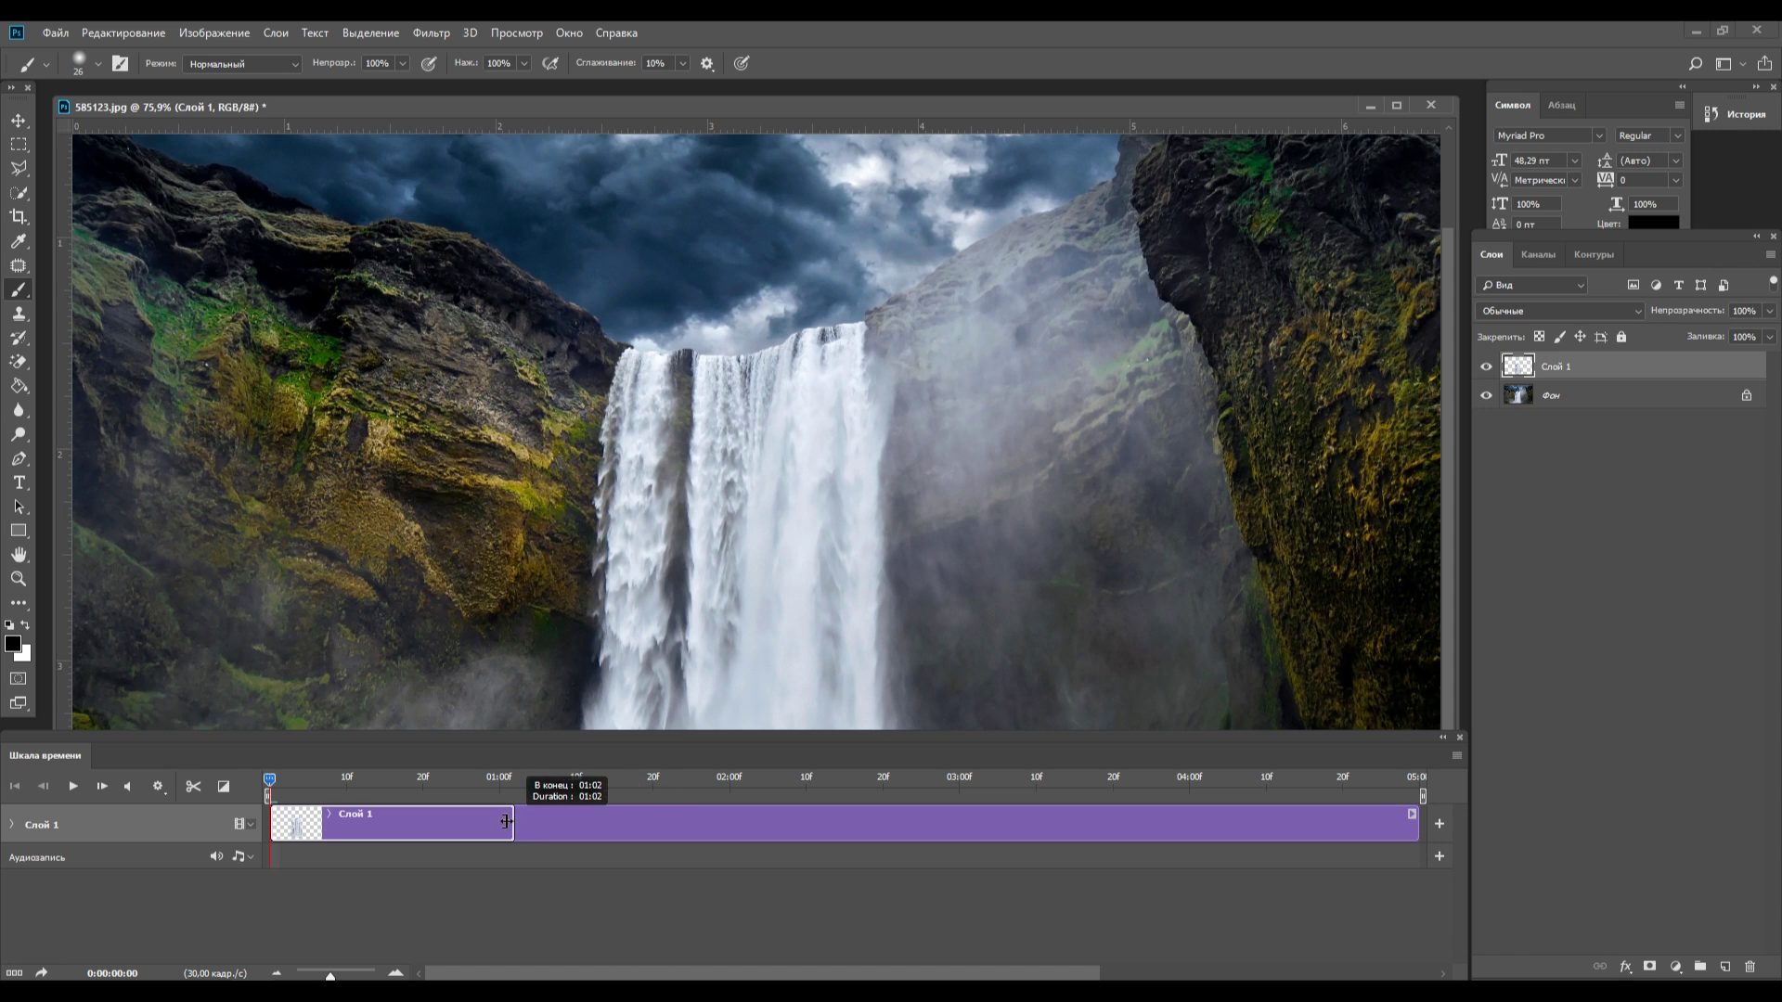
Convert Слой 1 to a smart object and set a Перспектива keyframe at frame 0
right_click(1592, 362)
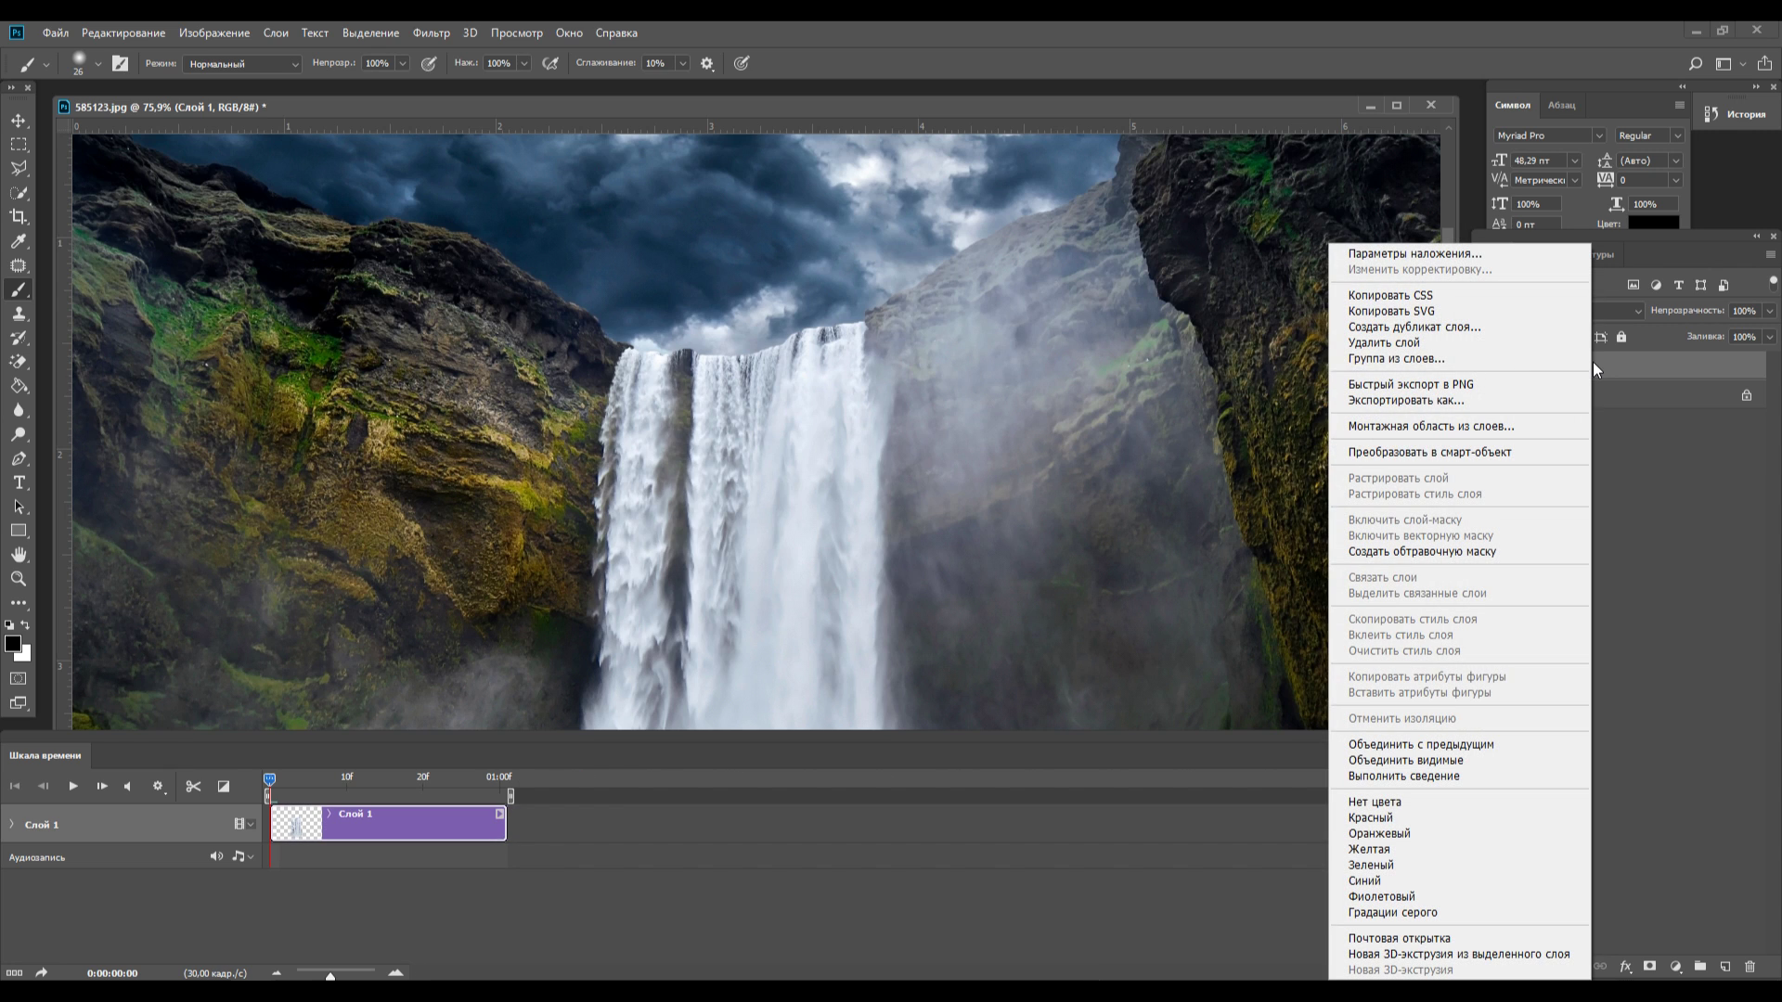
left_click(1478, 453)
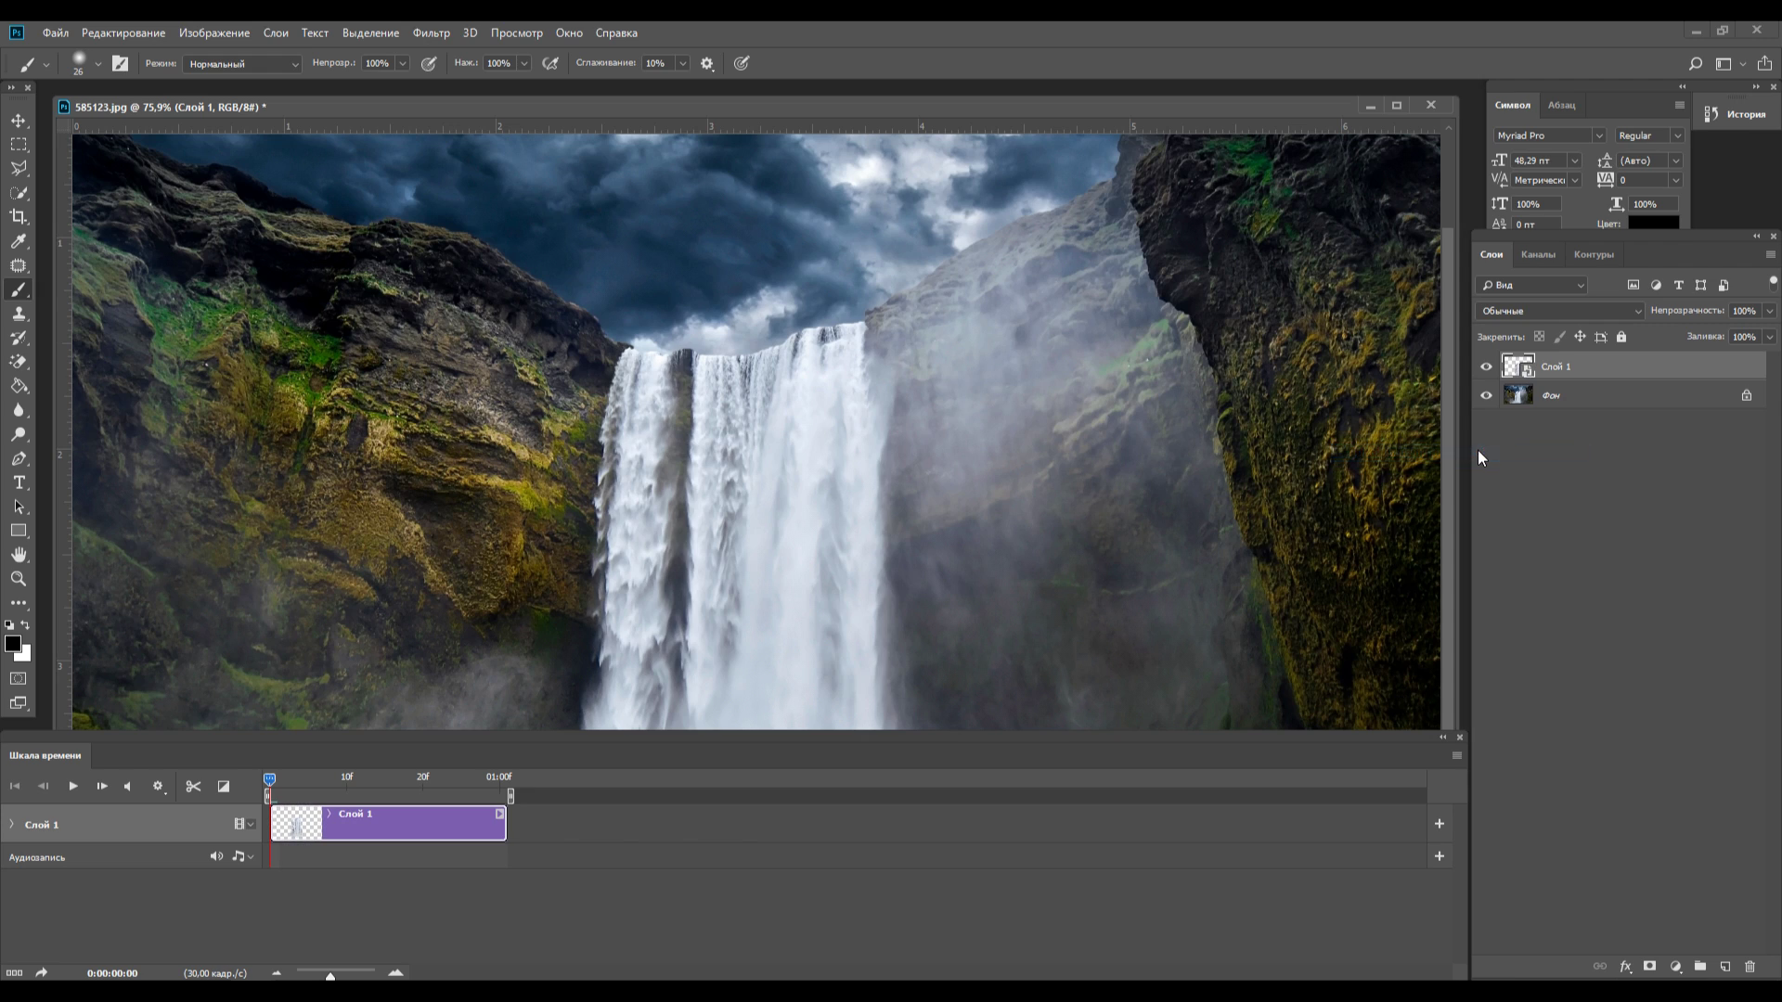
left_click(12, 824)
left_click(71, 853)
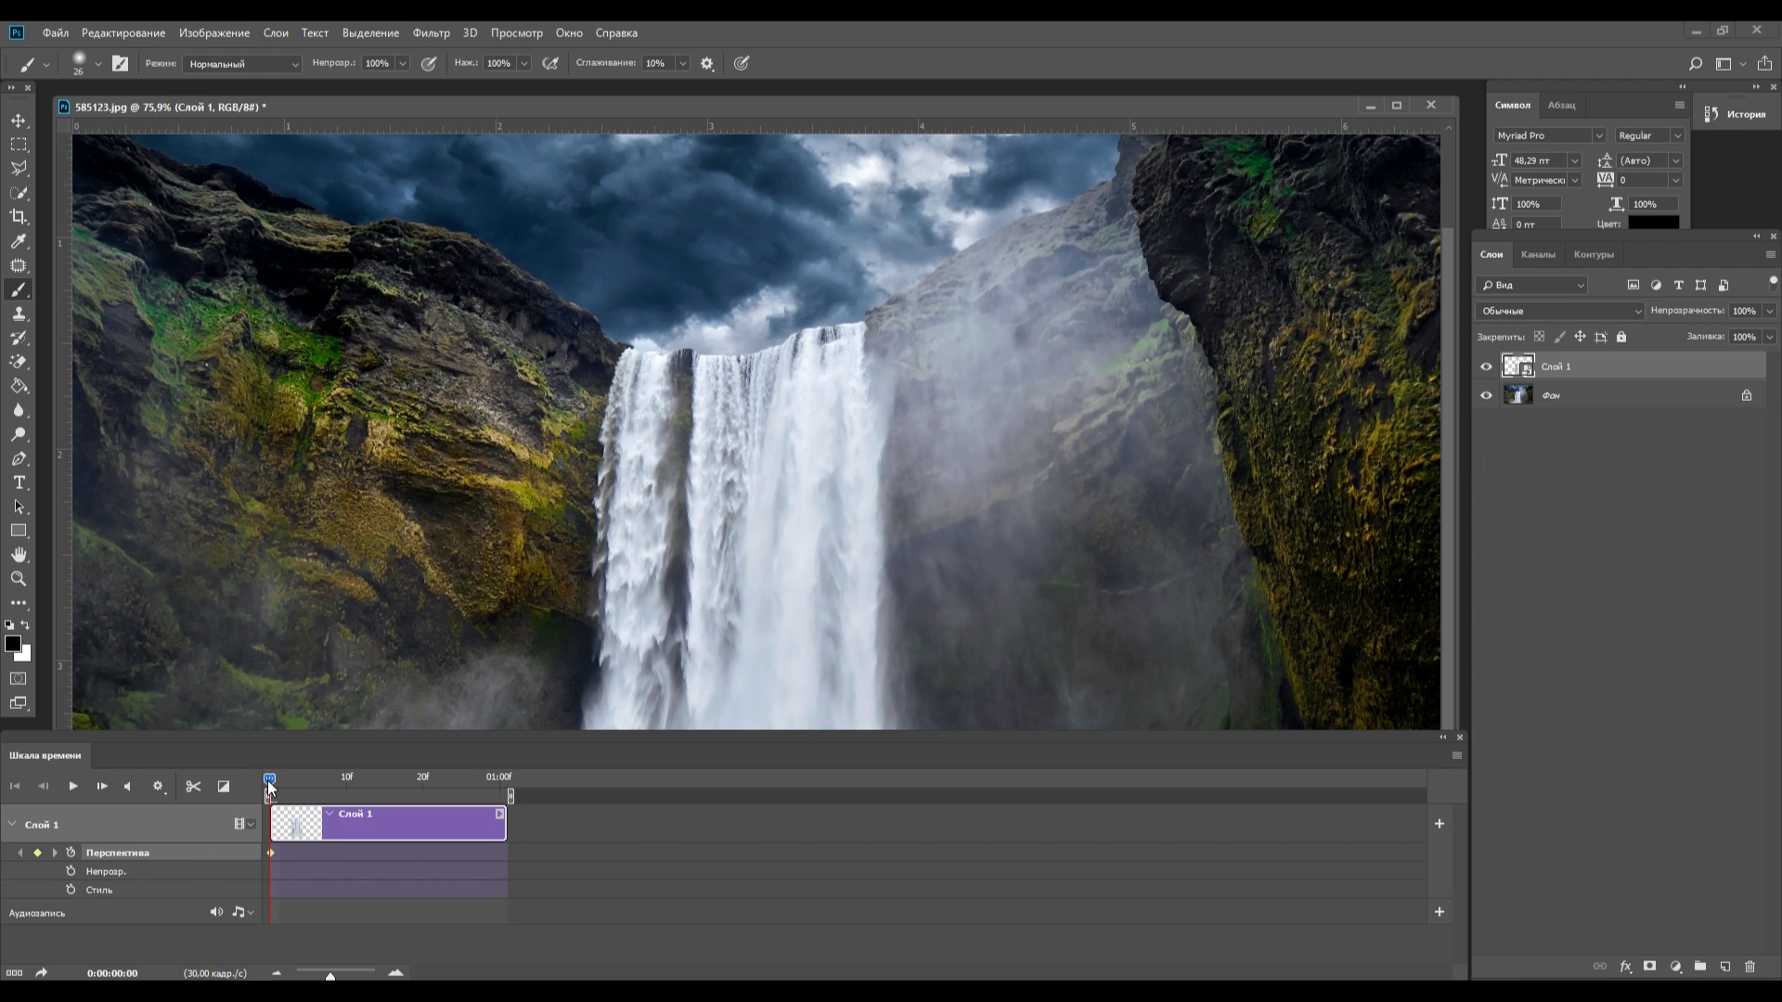
At 01:00, stretch the waterfall layer downward with Free Transform and preview the animation
left_click_drag(276, 786, 469, 802)
scroll(956, 390, "down", 3, "alt")
scroll(963, 383, "down", 1, "alt")
scroll(963, 383, "down", 1, "alt")
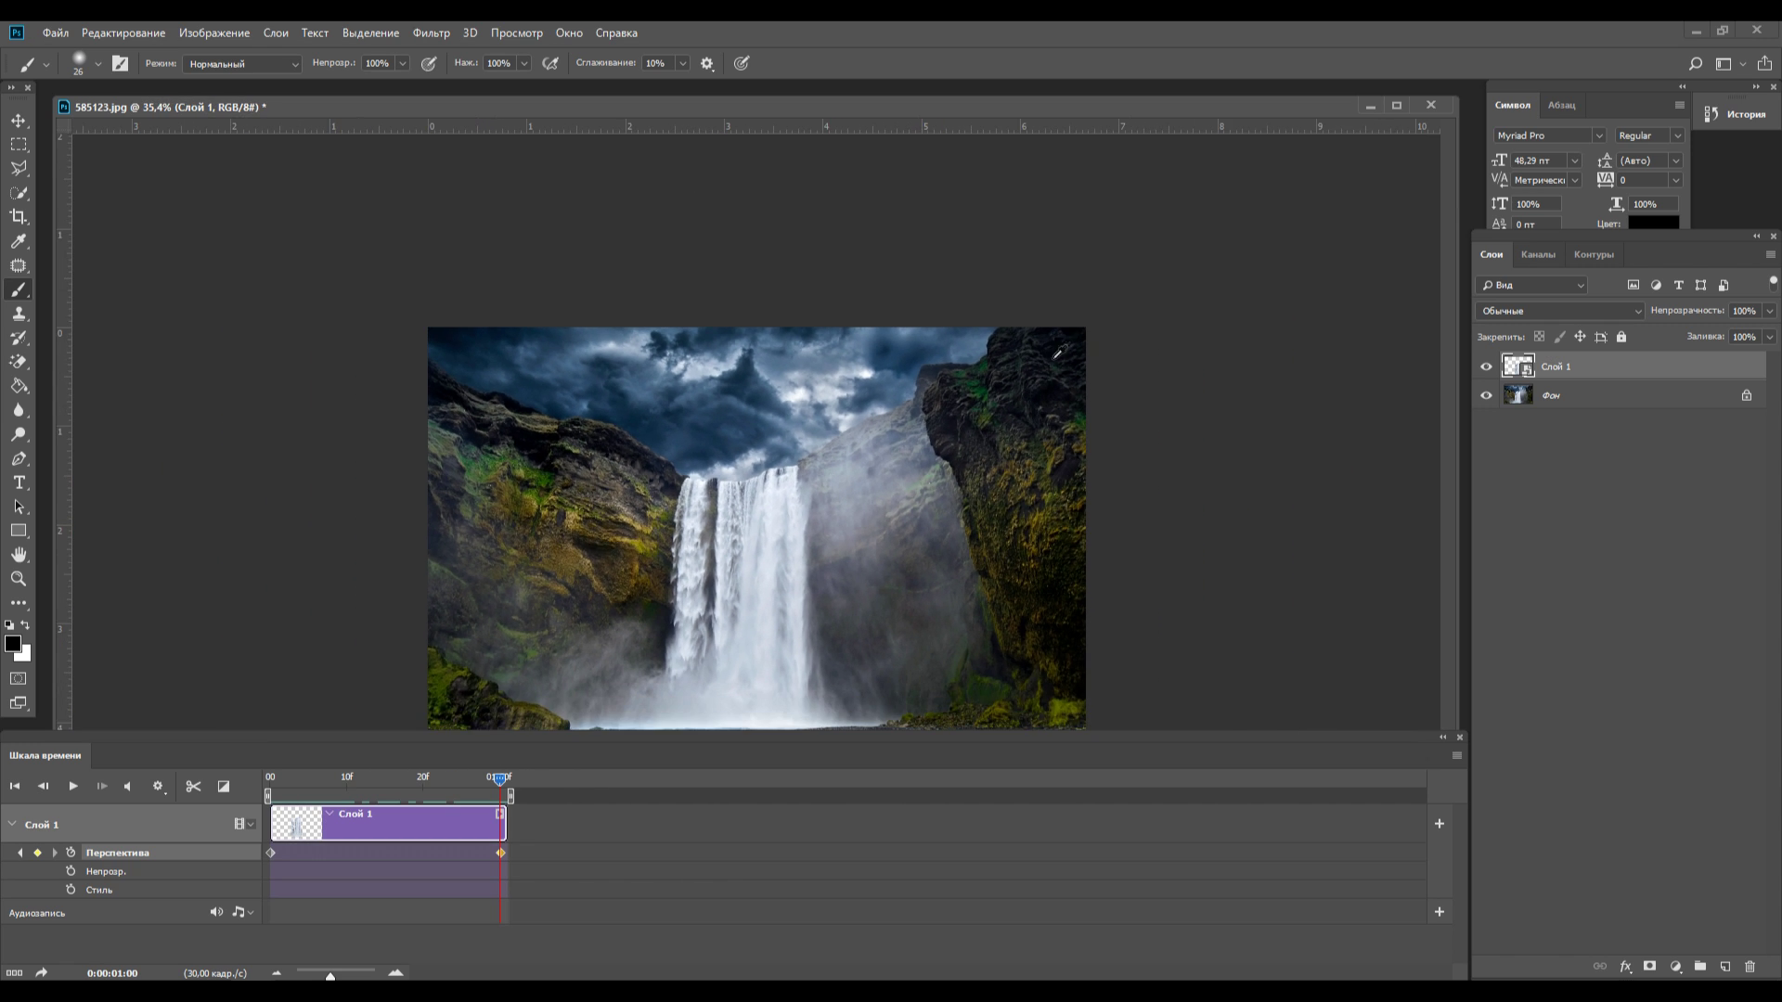
scroll(1015, 383, "down", 1, "alt")
key("ctrl+t")
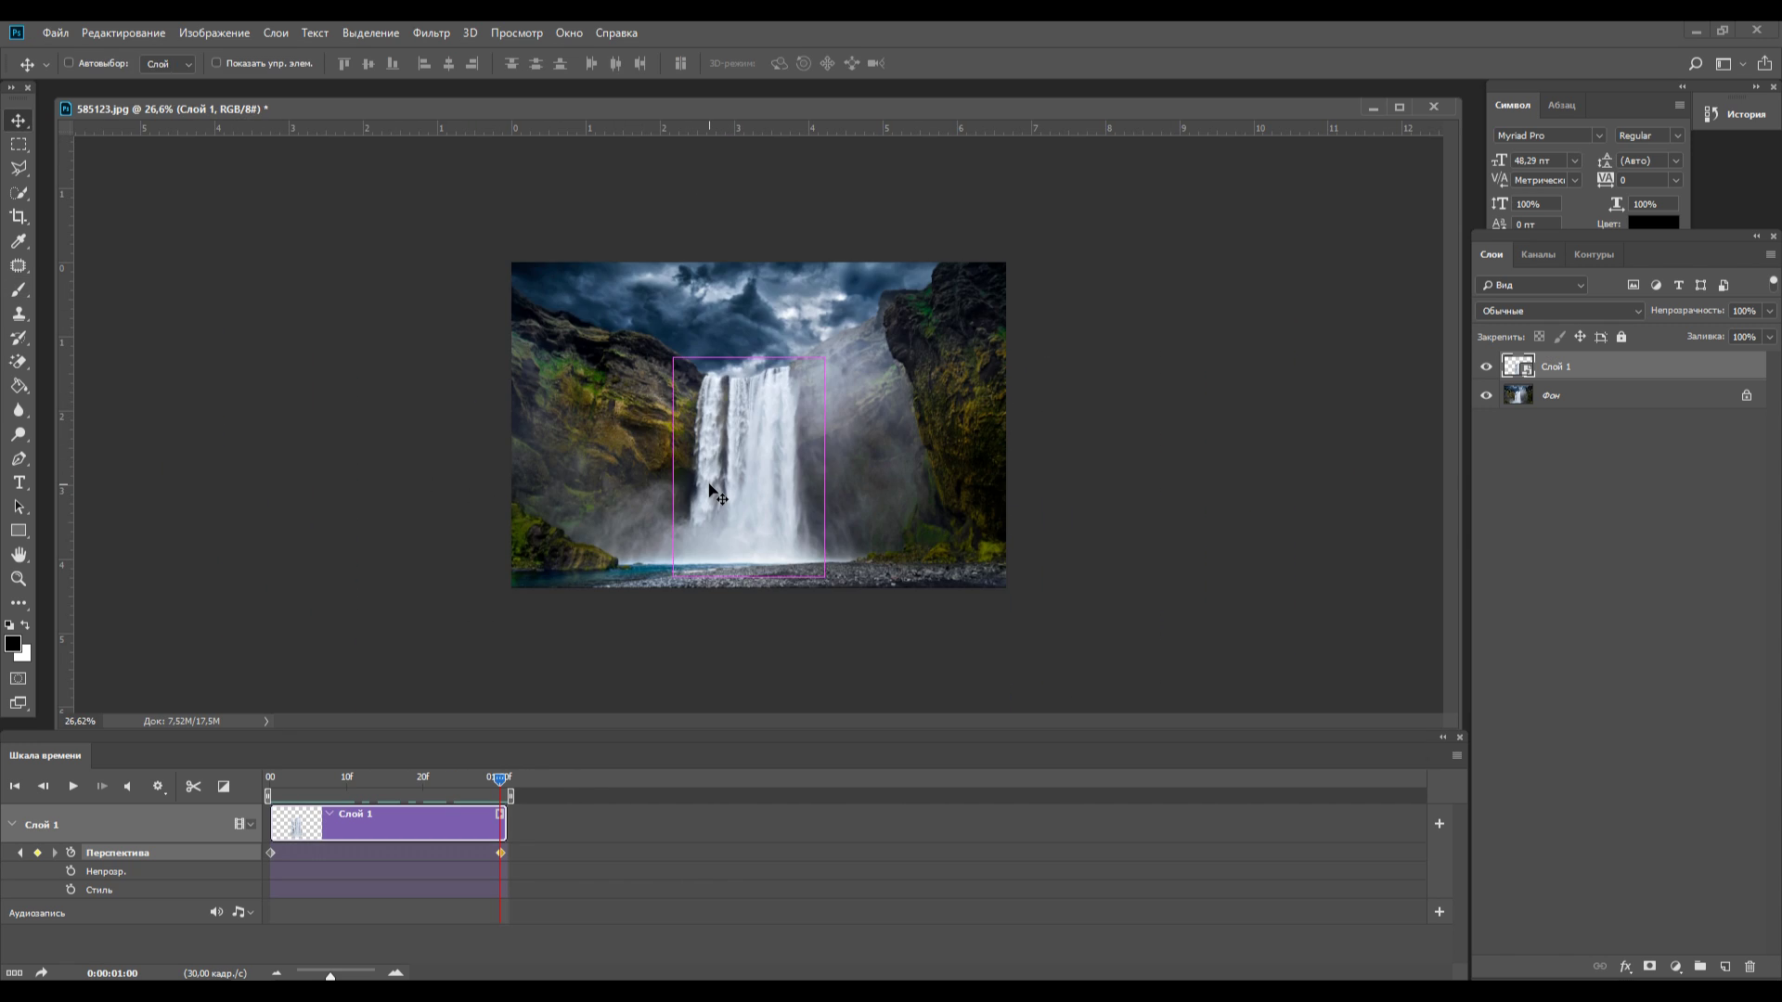
left_click_drag(745, 576, 747, 613)
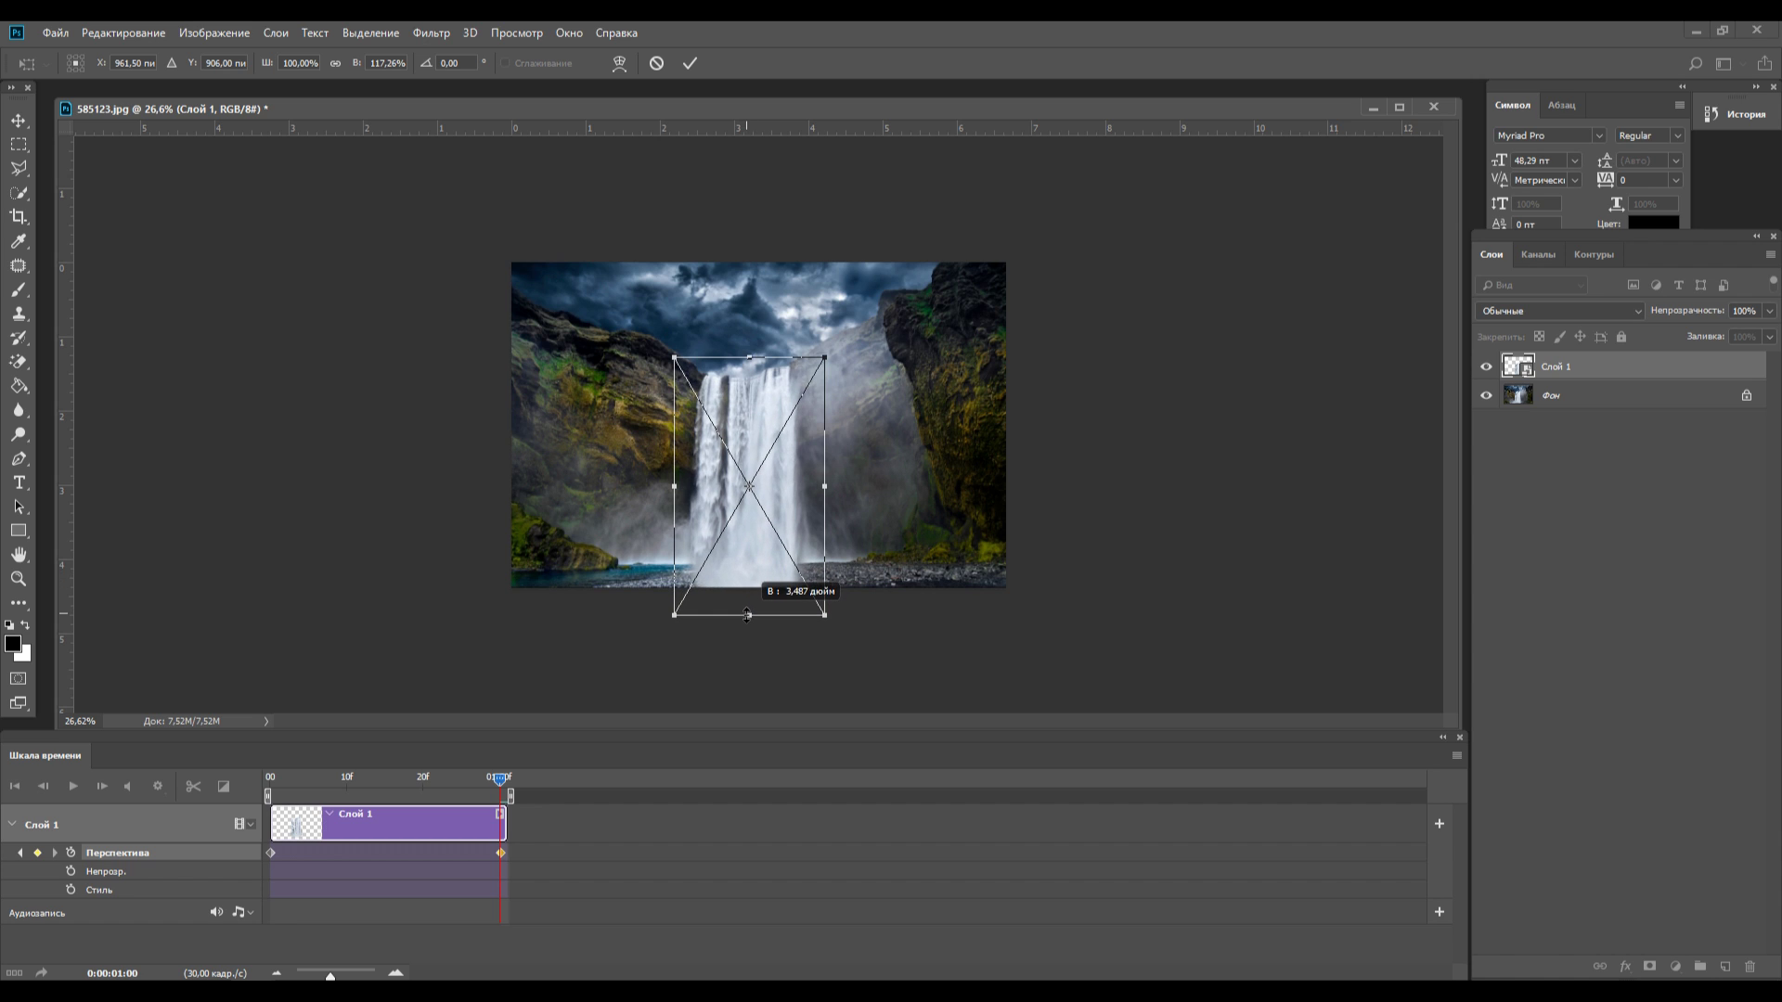
key("ctrl+plus")
left_click_drag(747, 673, 747, 708)
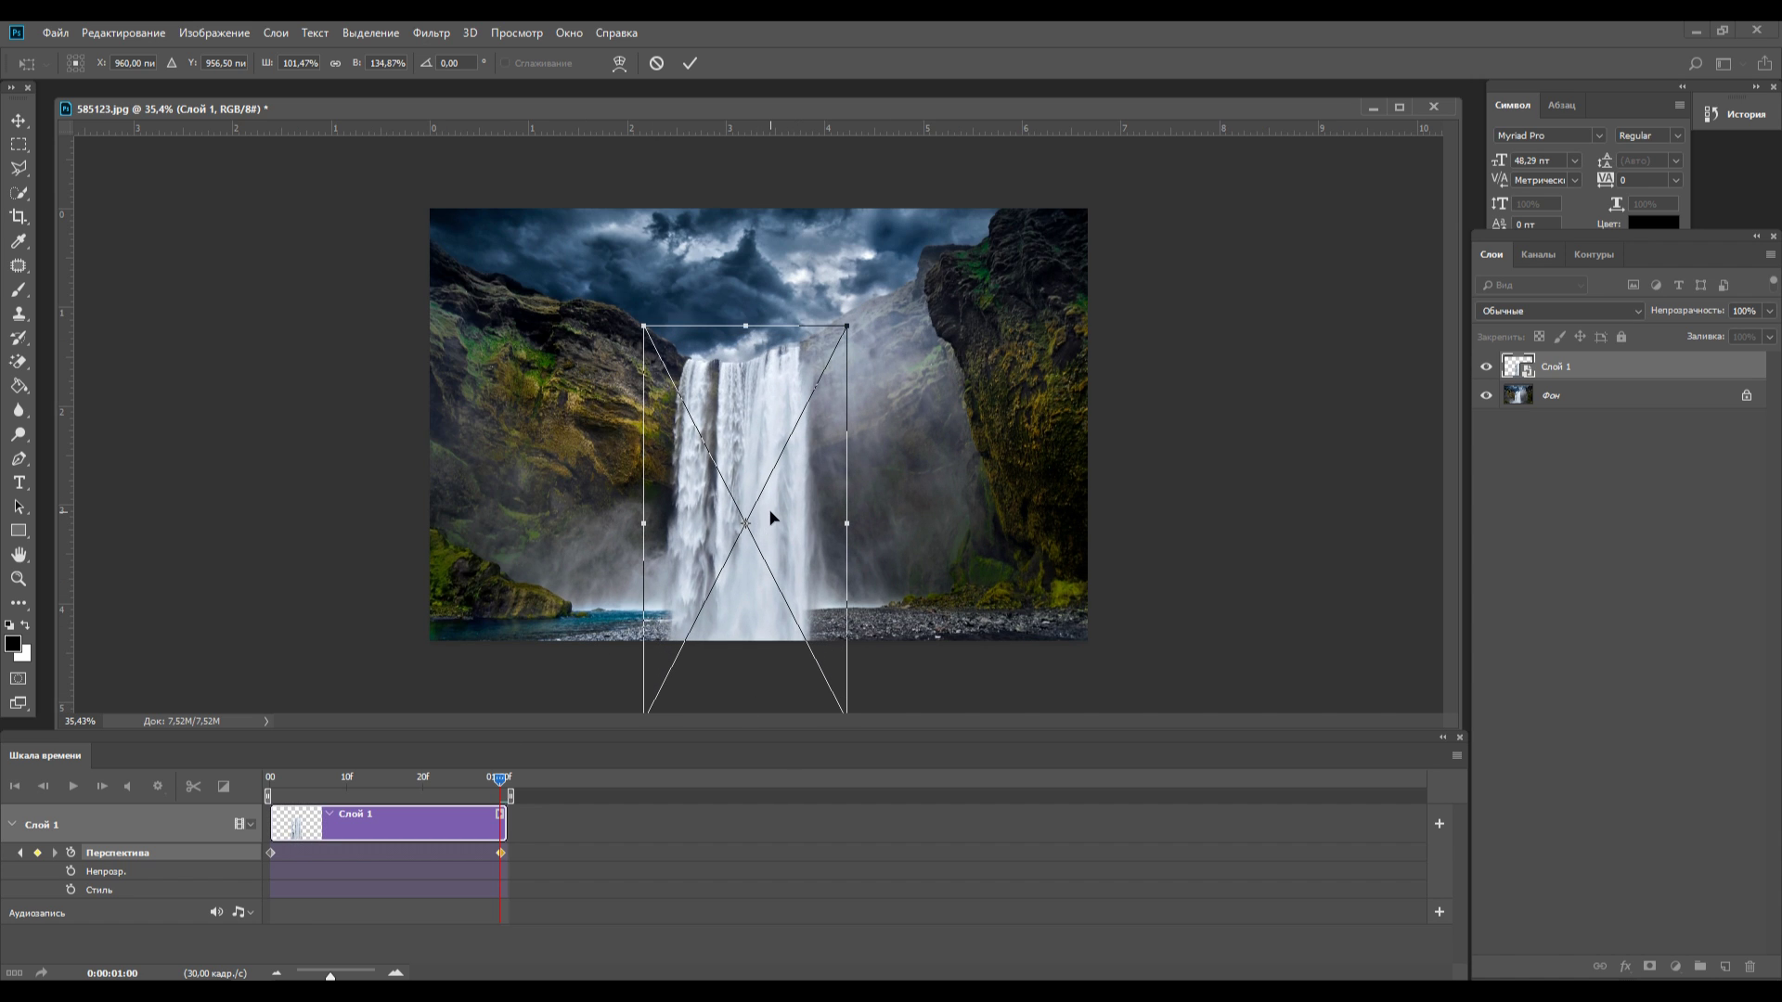
key("Return")
key("space")
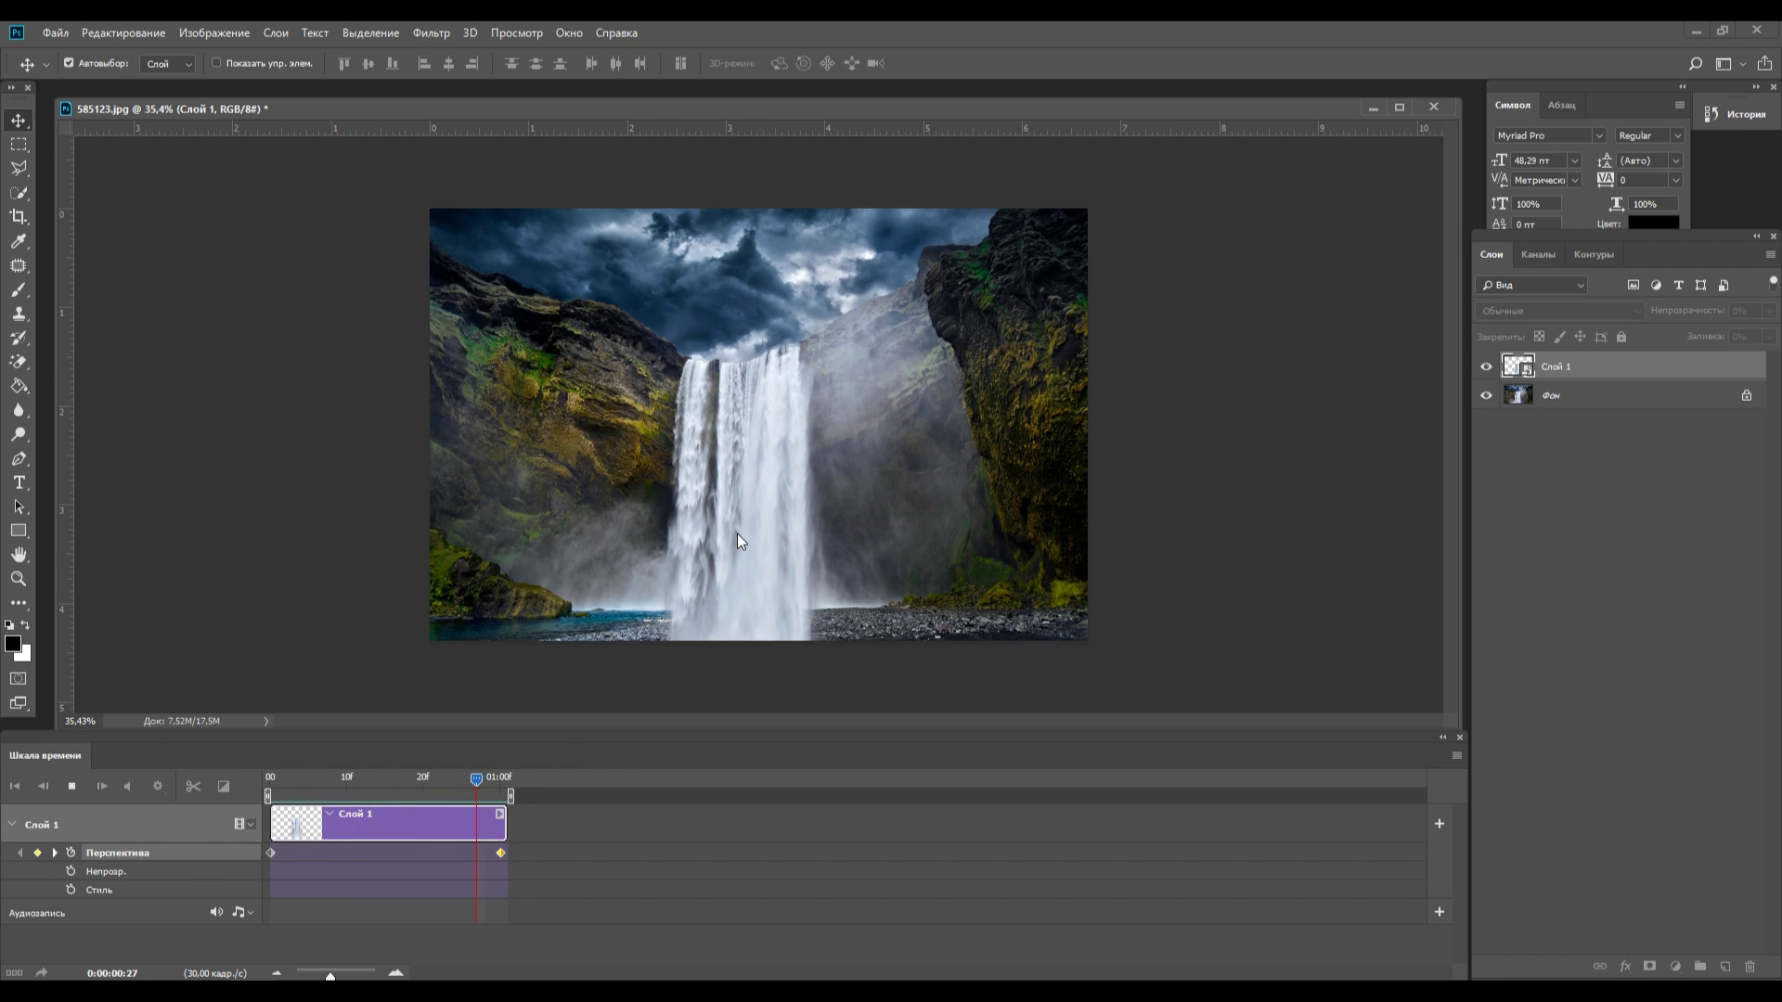
left_click(223, 787)
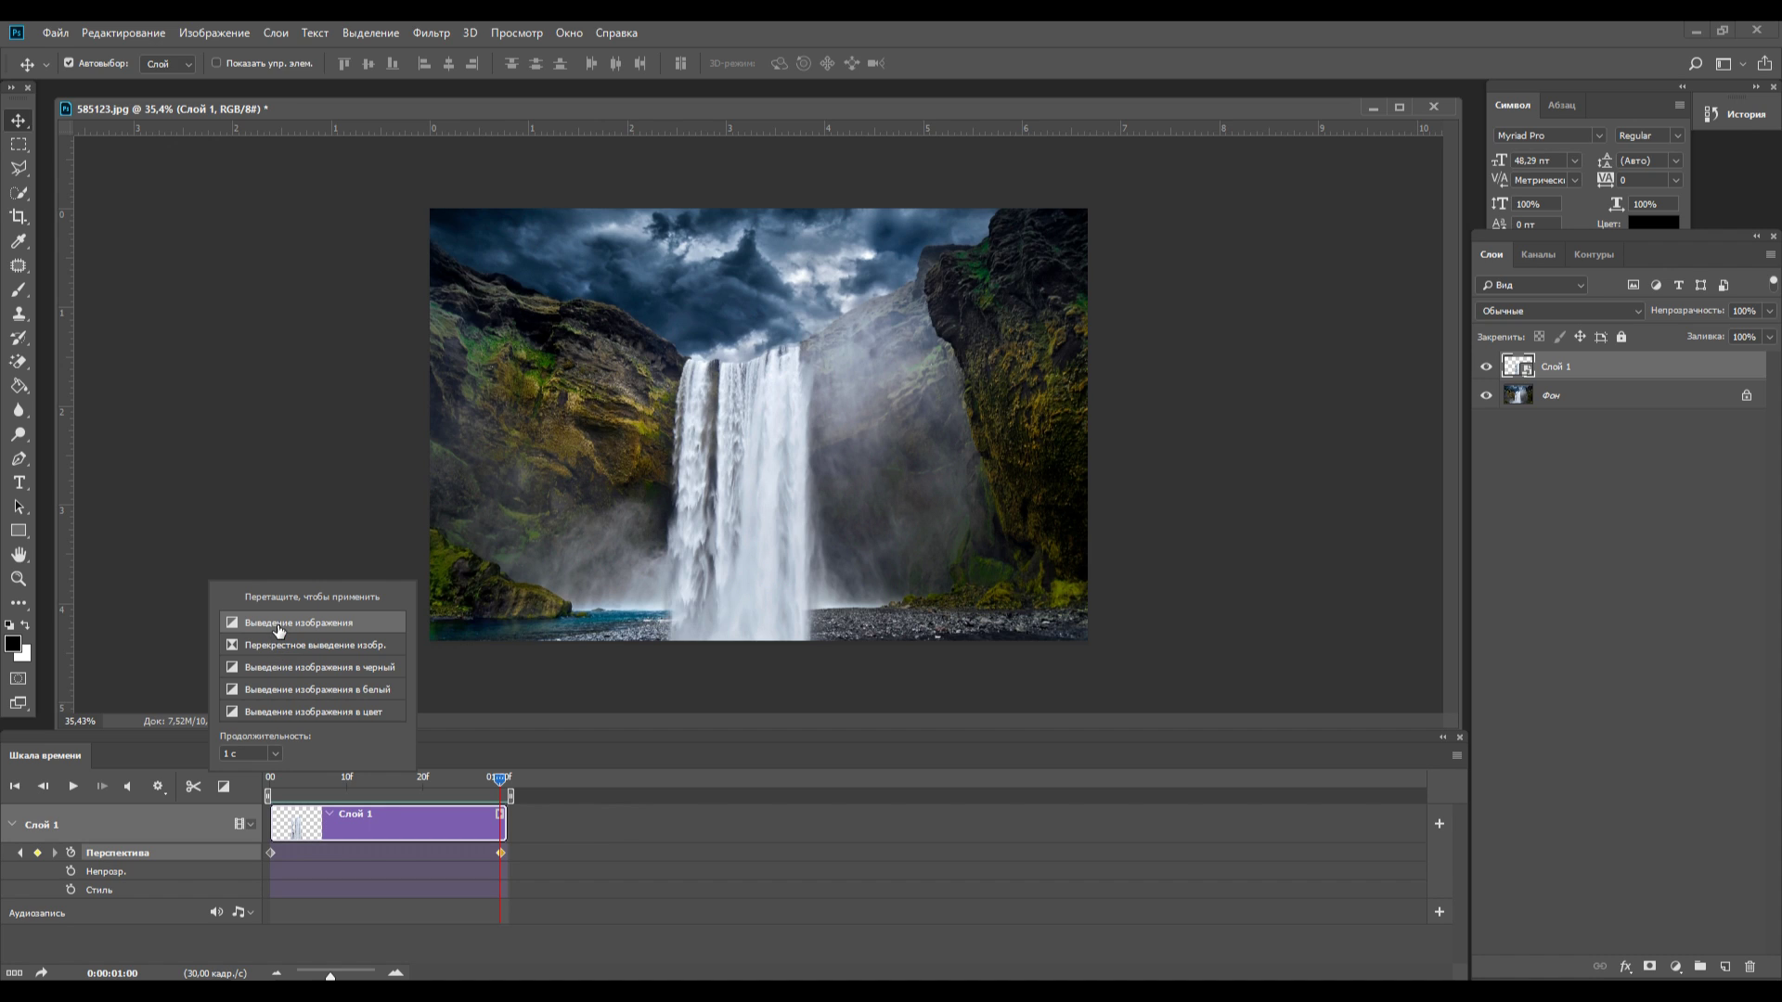
Add Выведение изображения fades to both ends of the Слой 1 clip, then return to frame 0 on Фон
left_click_drag(267, 626, 299, 831)
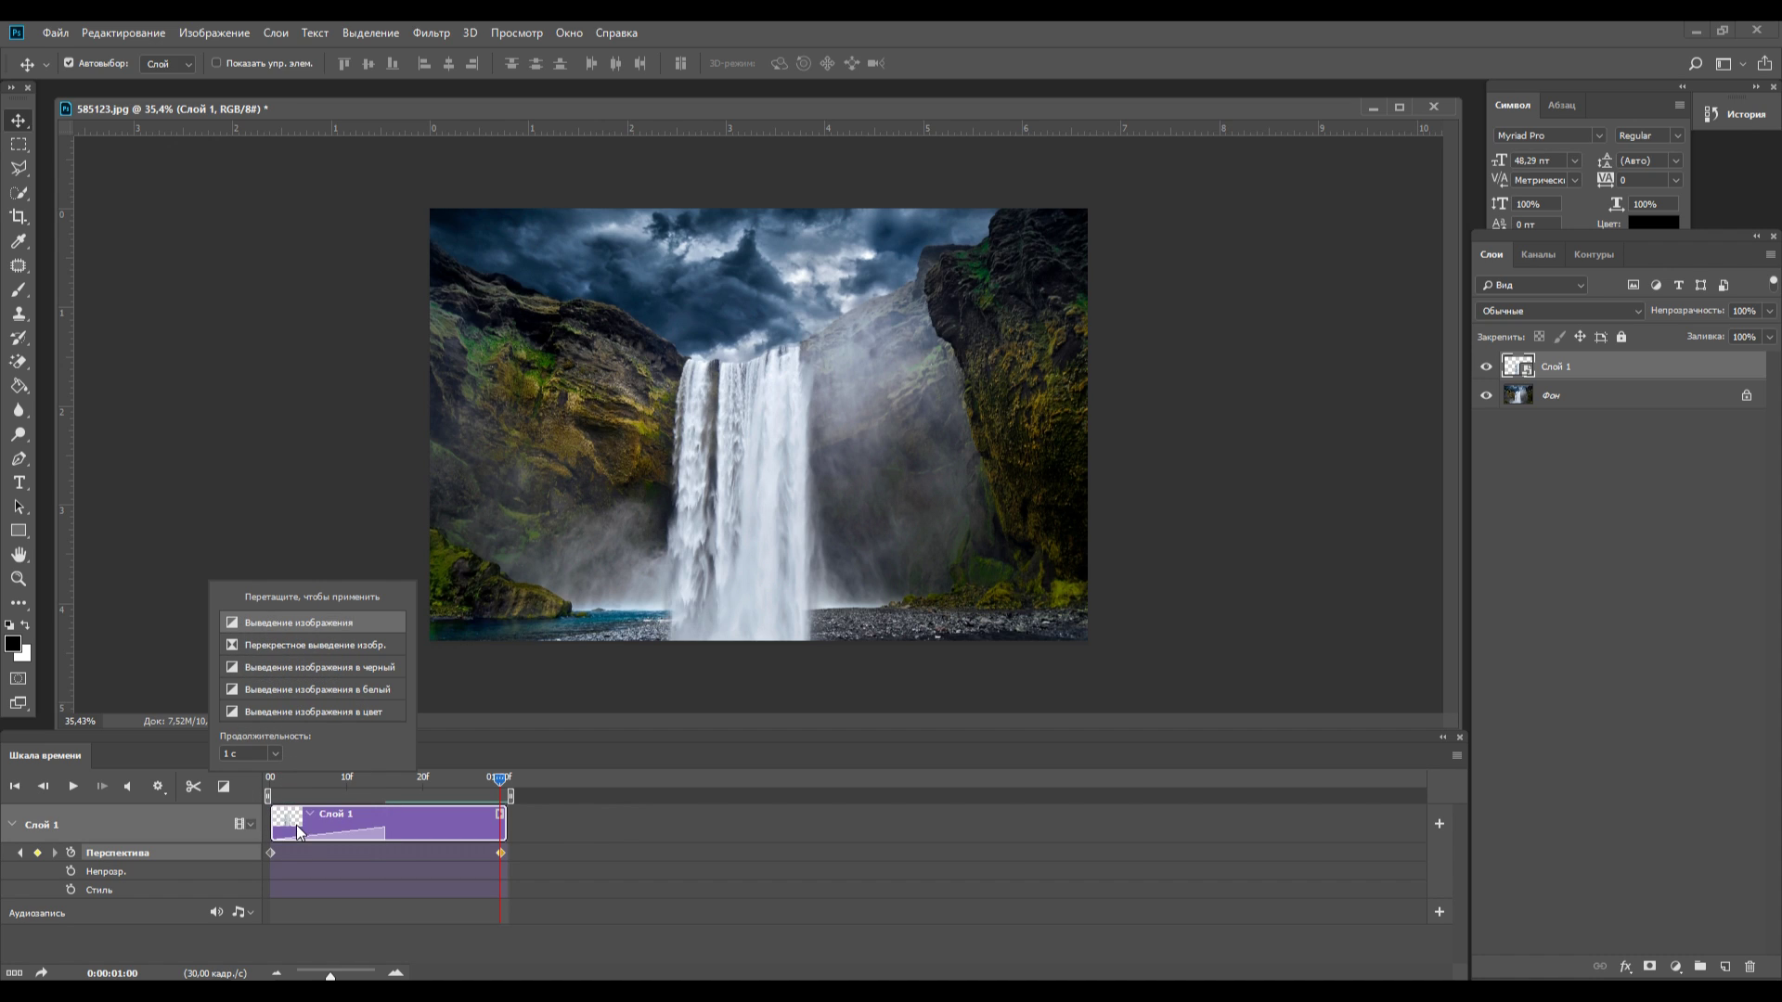
left_click_drag(261, 623, 447, 836)
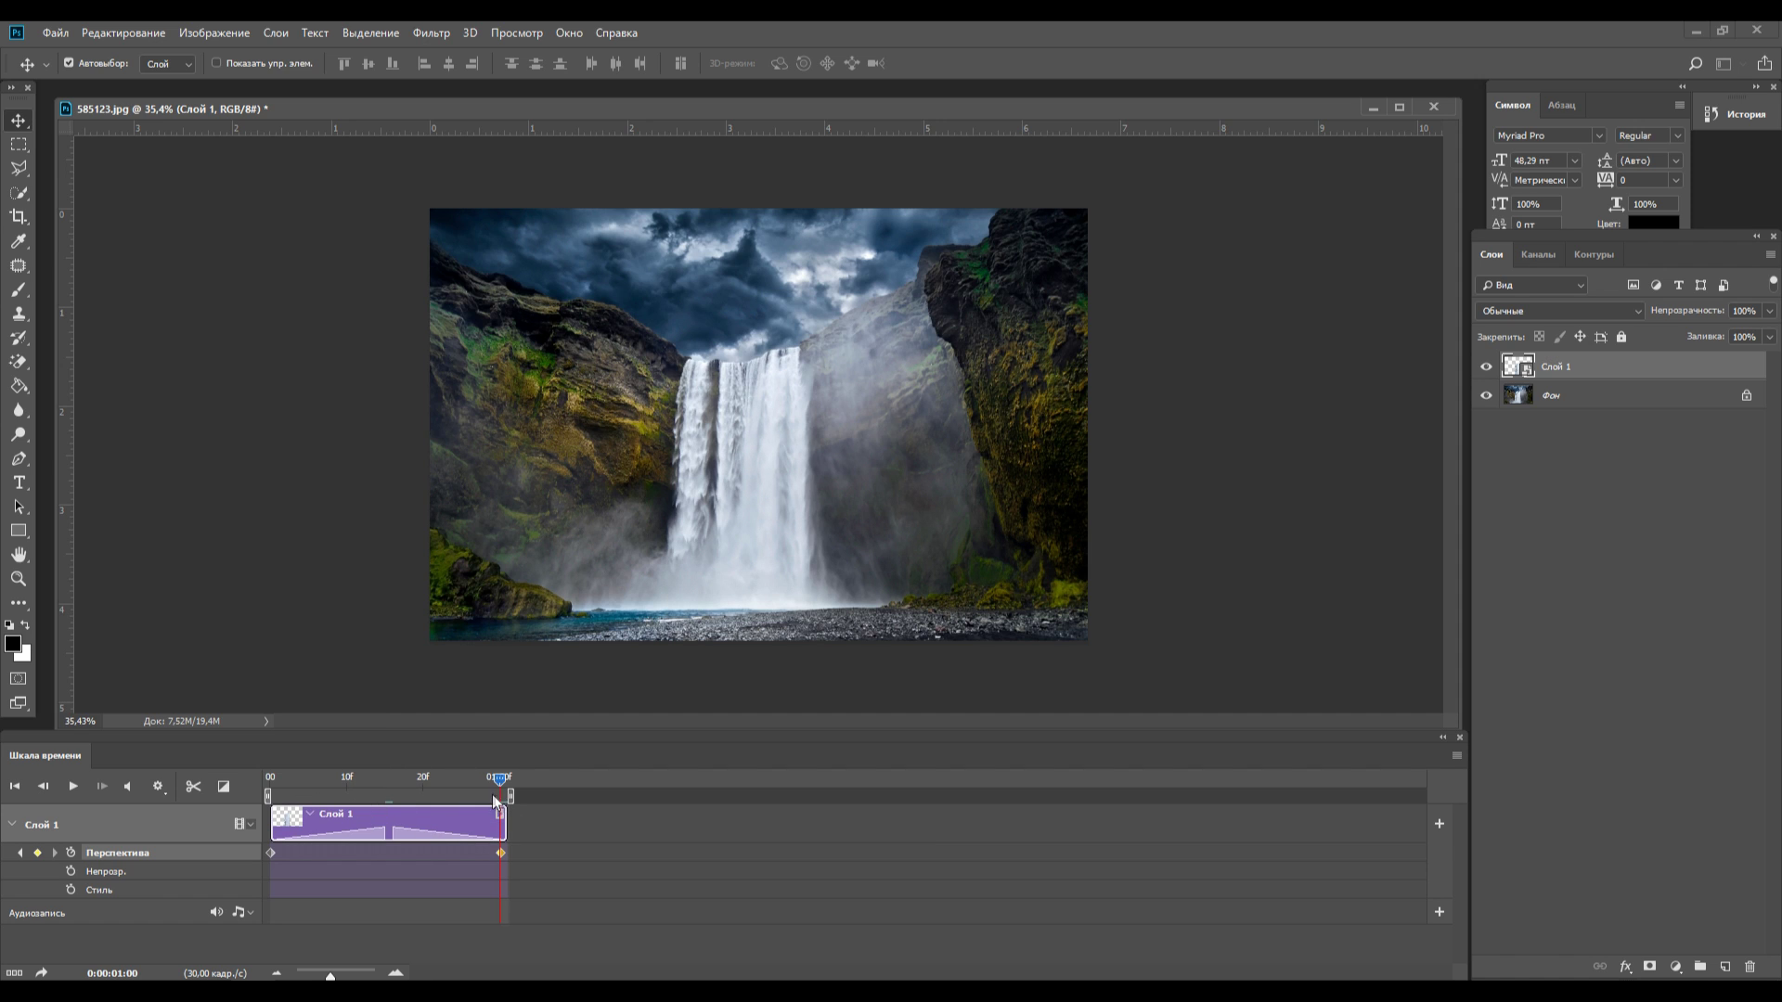
left_click_drag(500, 779, 270, 780)
left_click(1578, 397)
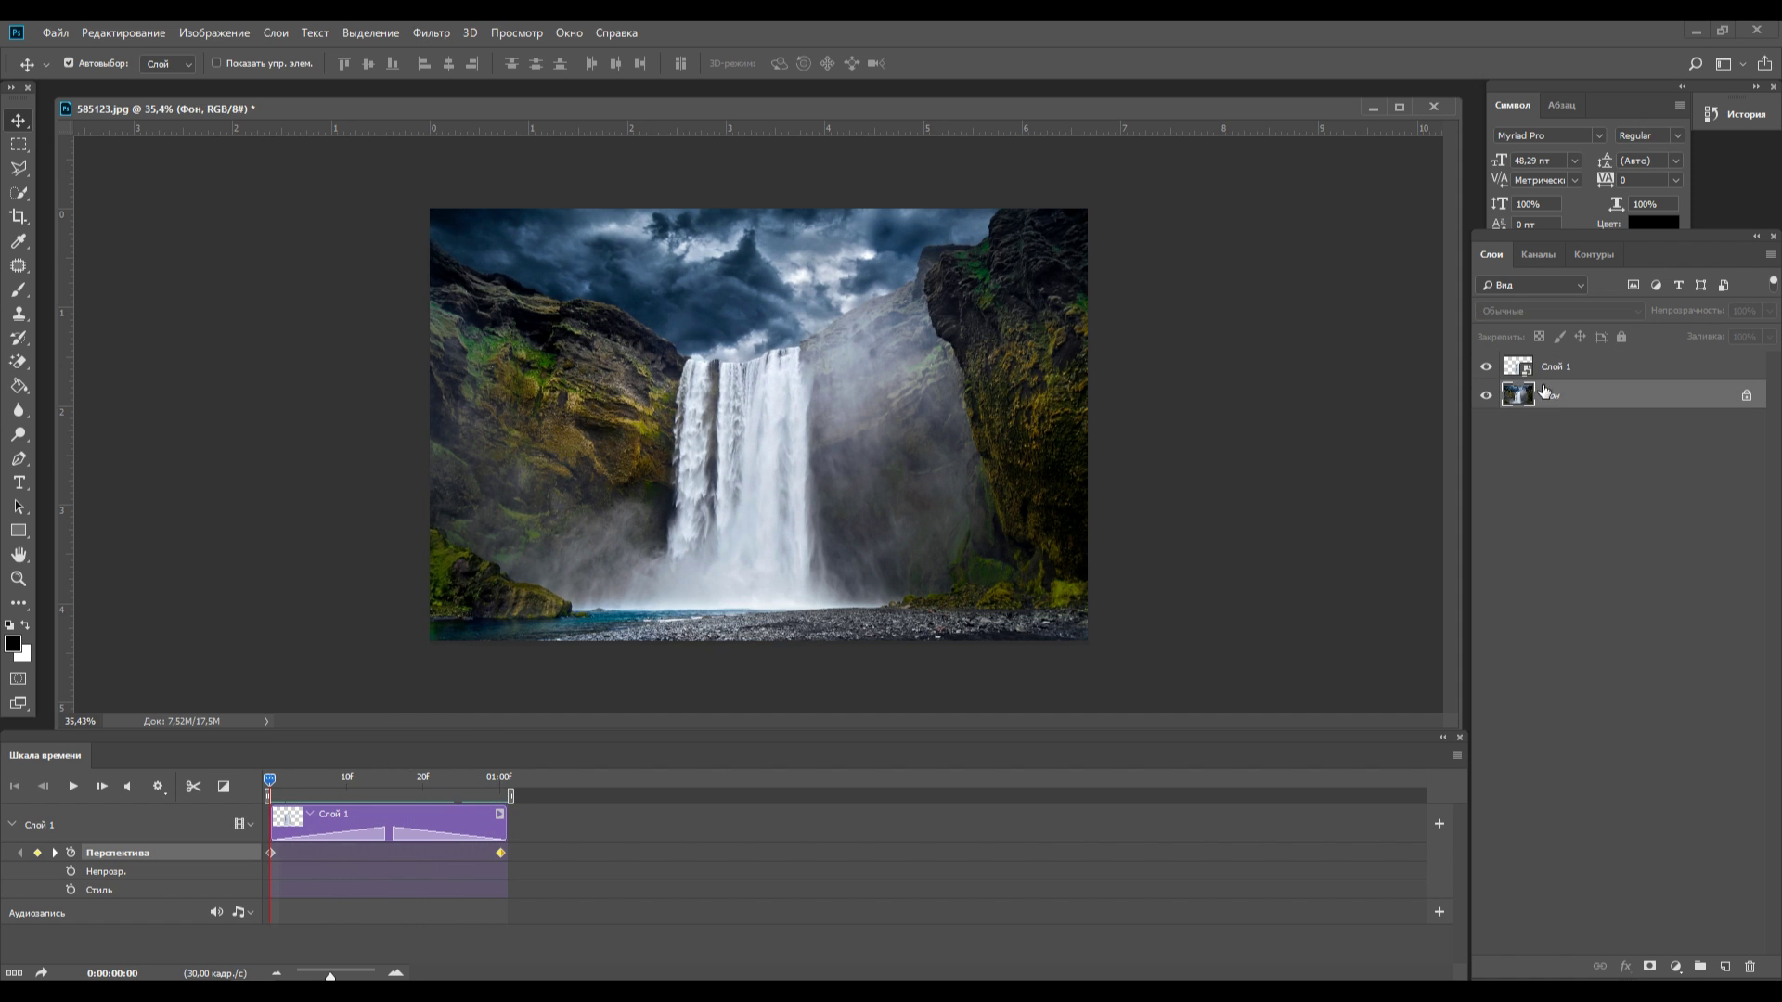
scroll(784, 608, "up", 2)
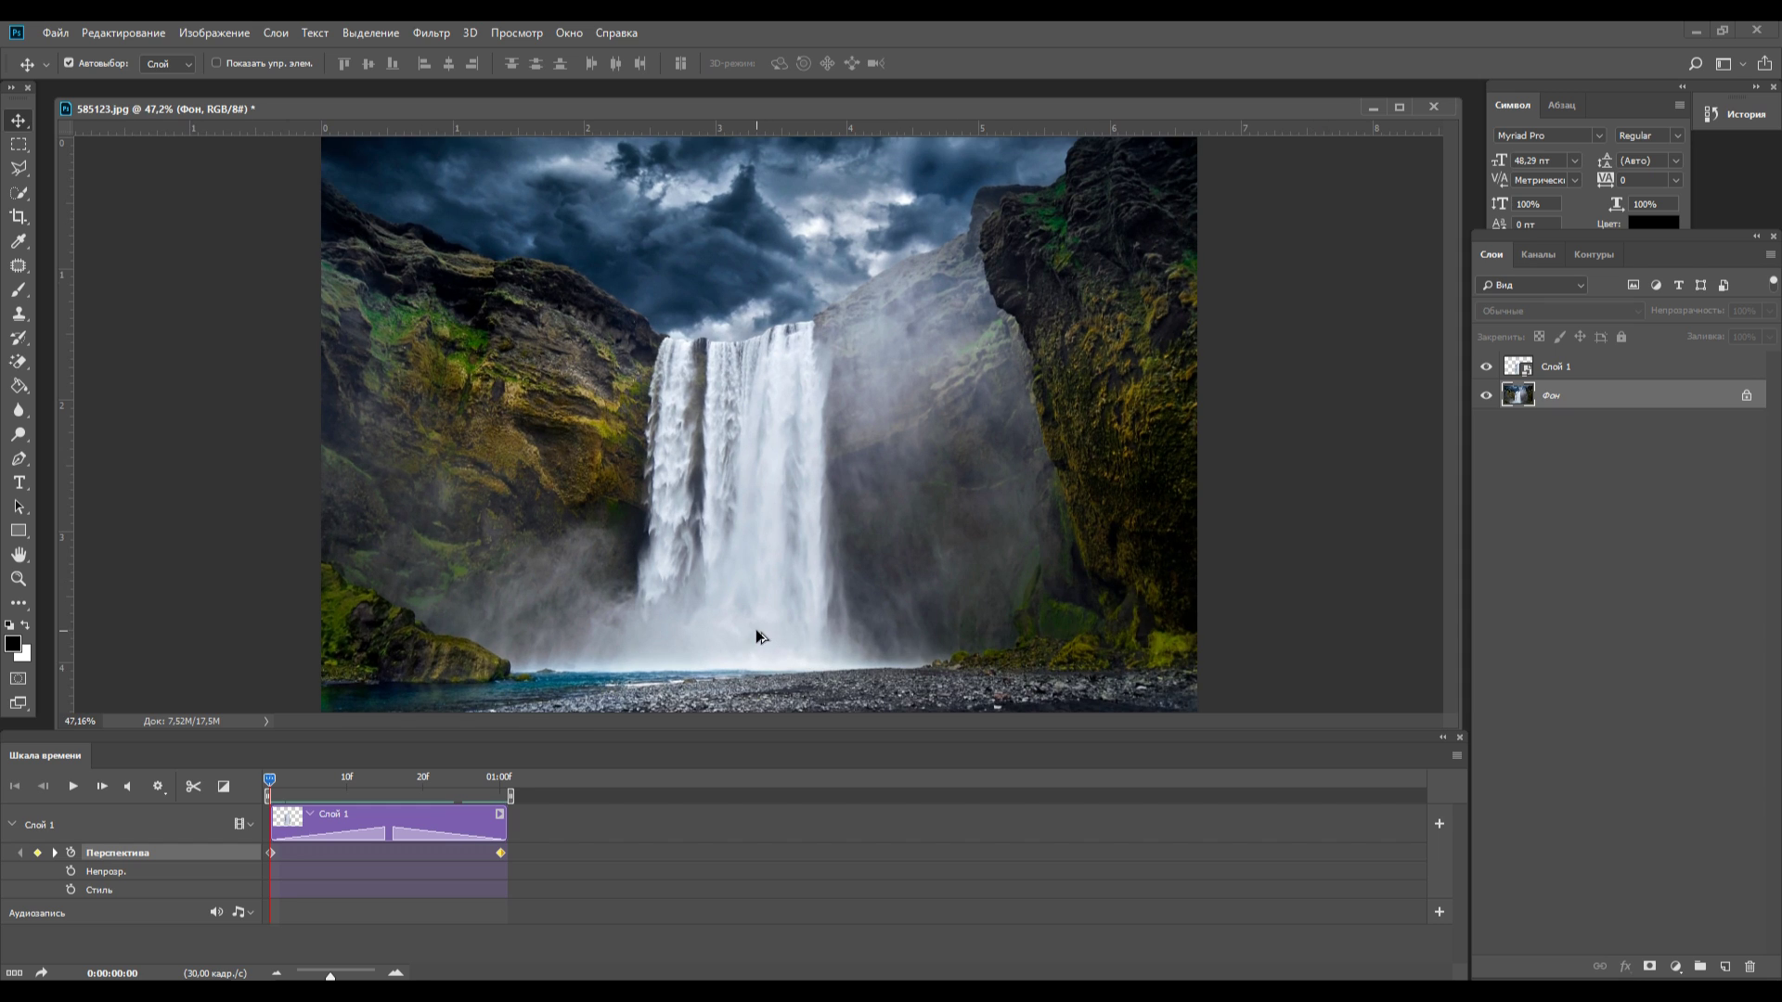
scroll(755, 625, "up", 2)
scroll(752, 627, "up", 2)
Enter Quick Mask with a 196 px, 0% hardness brush painting in black
left_click(25, 624)
left_click(17, 678)
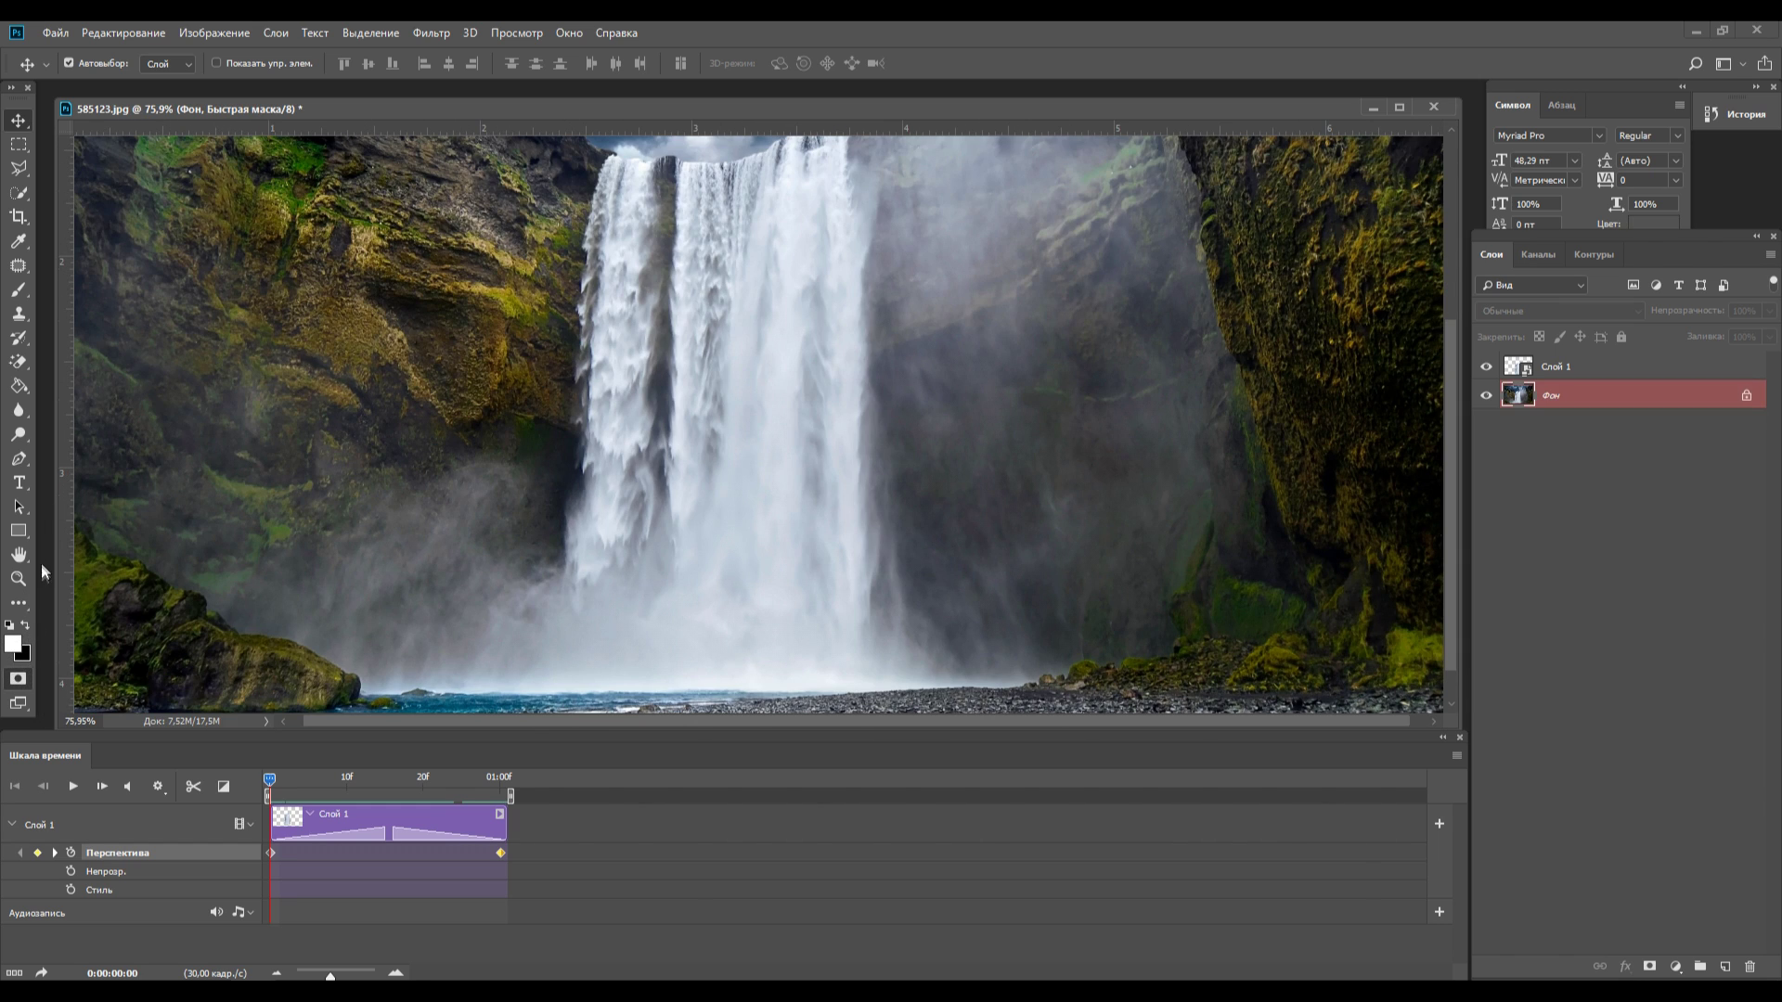
left_click(19, 290)
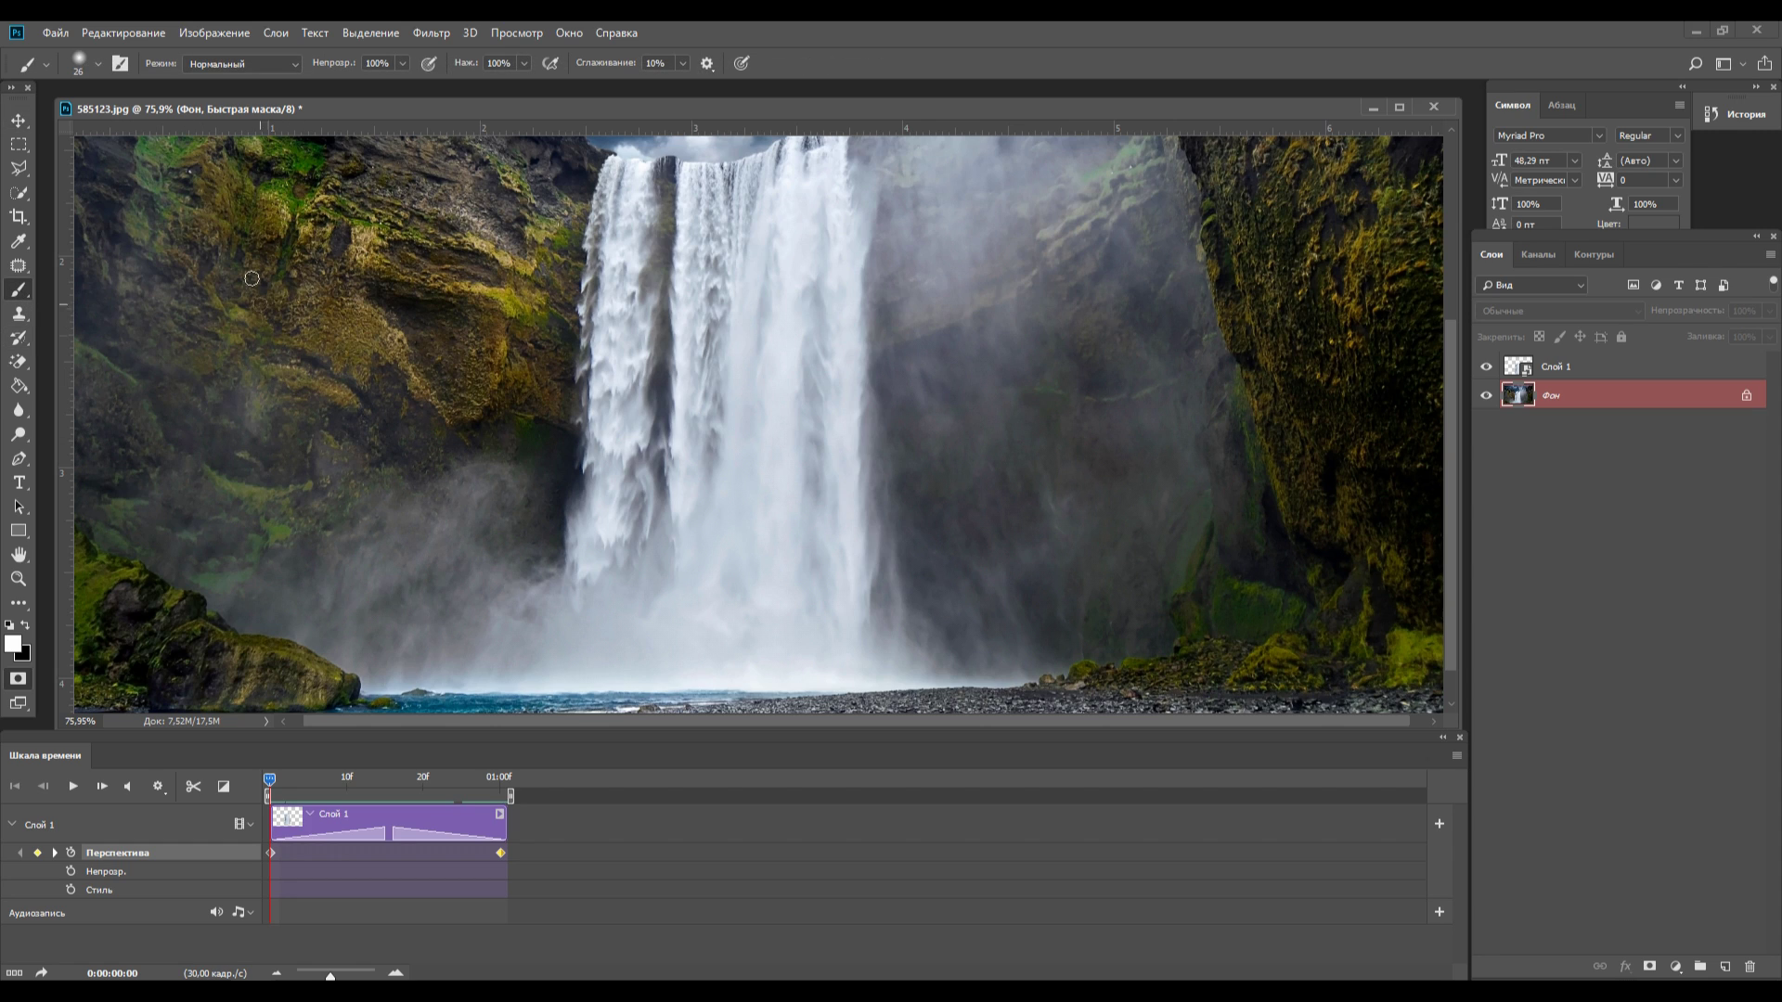
left_click(98, 64)
left_click_drag(177, 123, 191, 123)
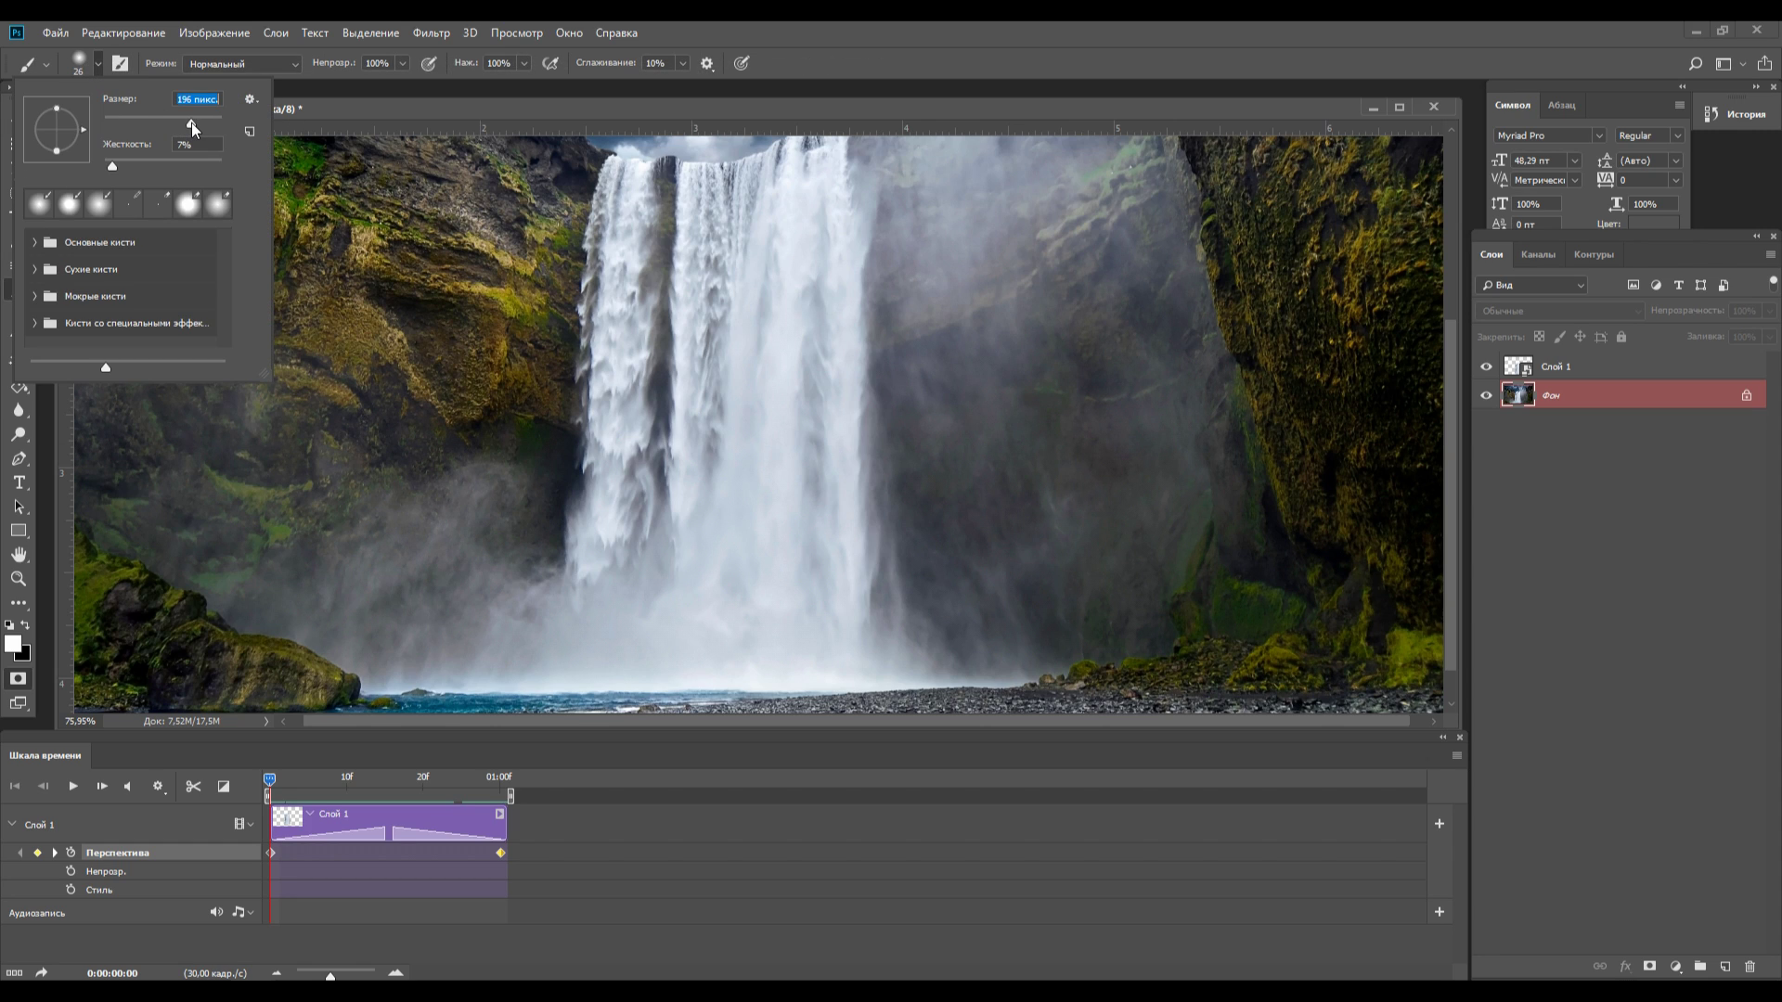
left_click_drag(112, 166, 67, 184)
left_click(26, 627)
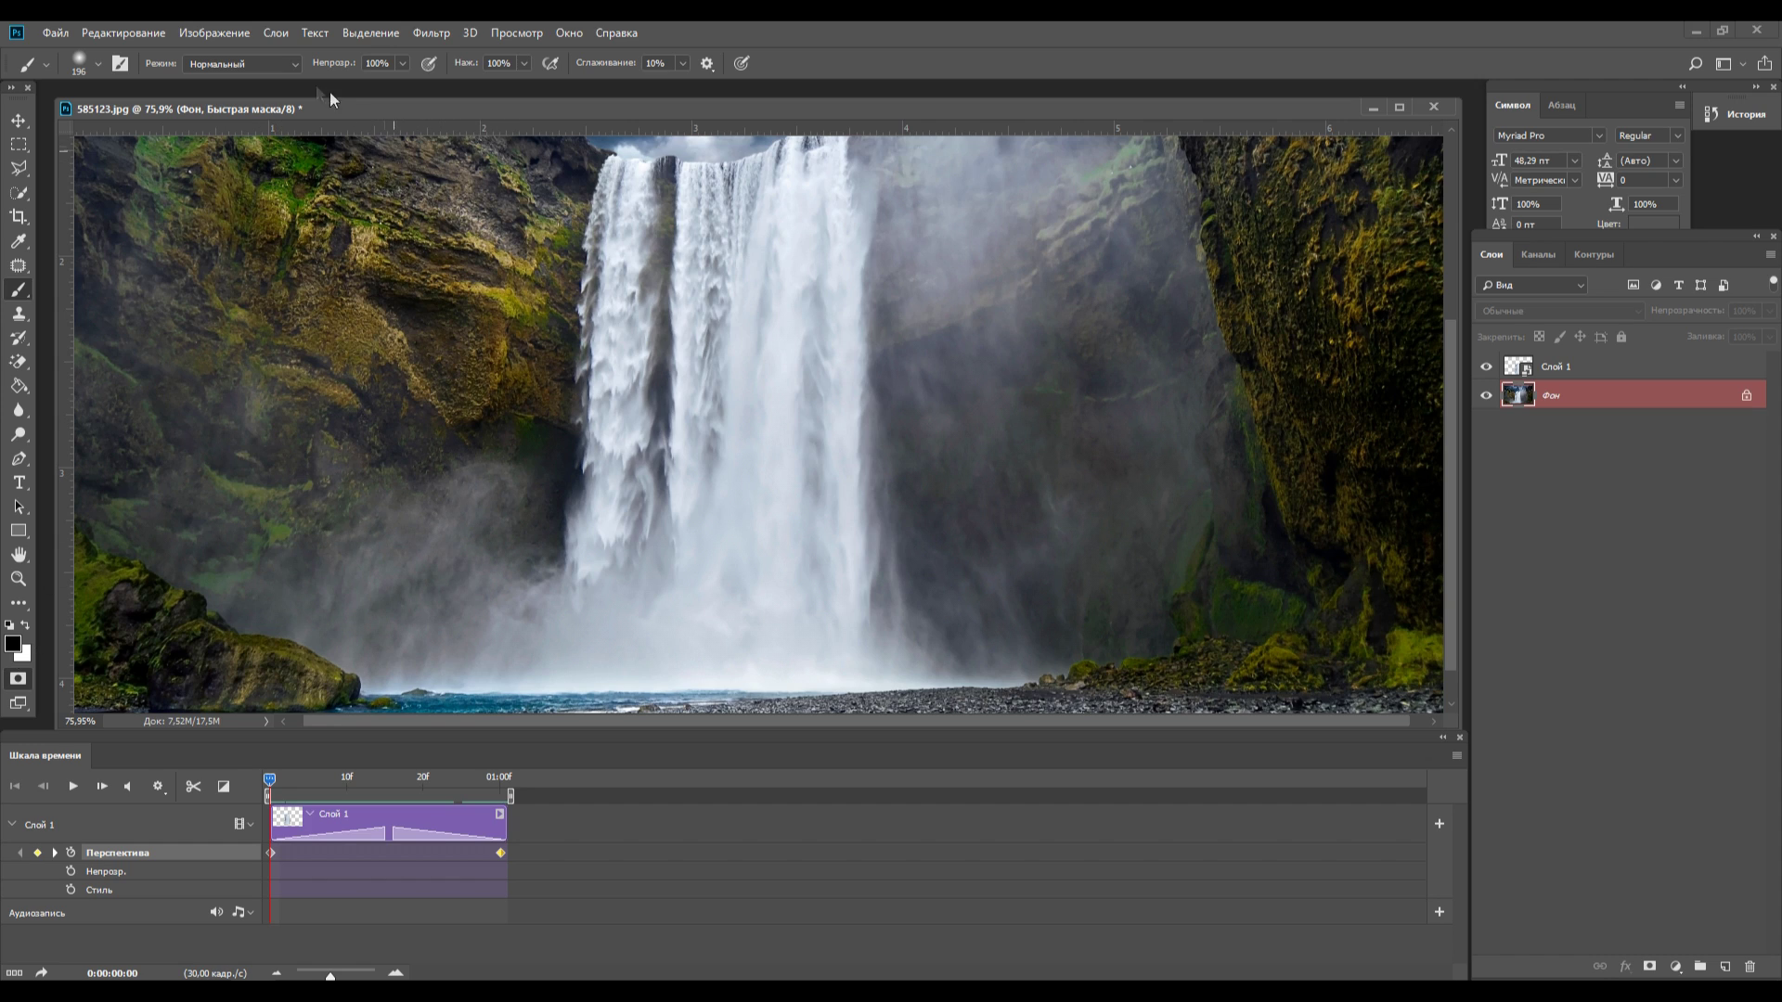
Paint the mask over the mist on both sides of the waterfall base and convert it to a selection
left_click_drag(888, 565, 942, 515)
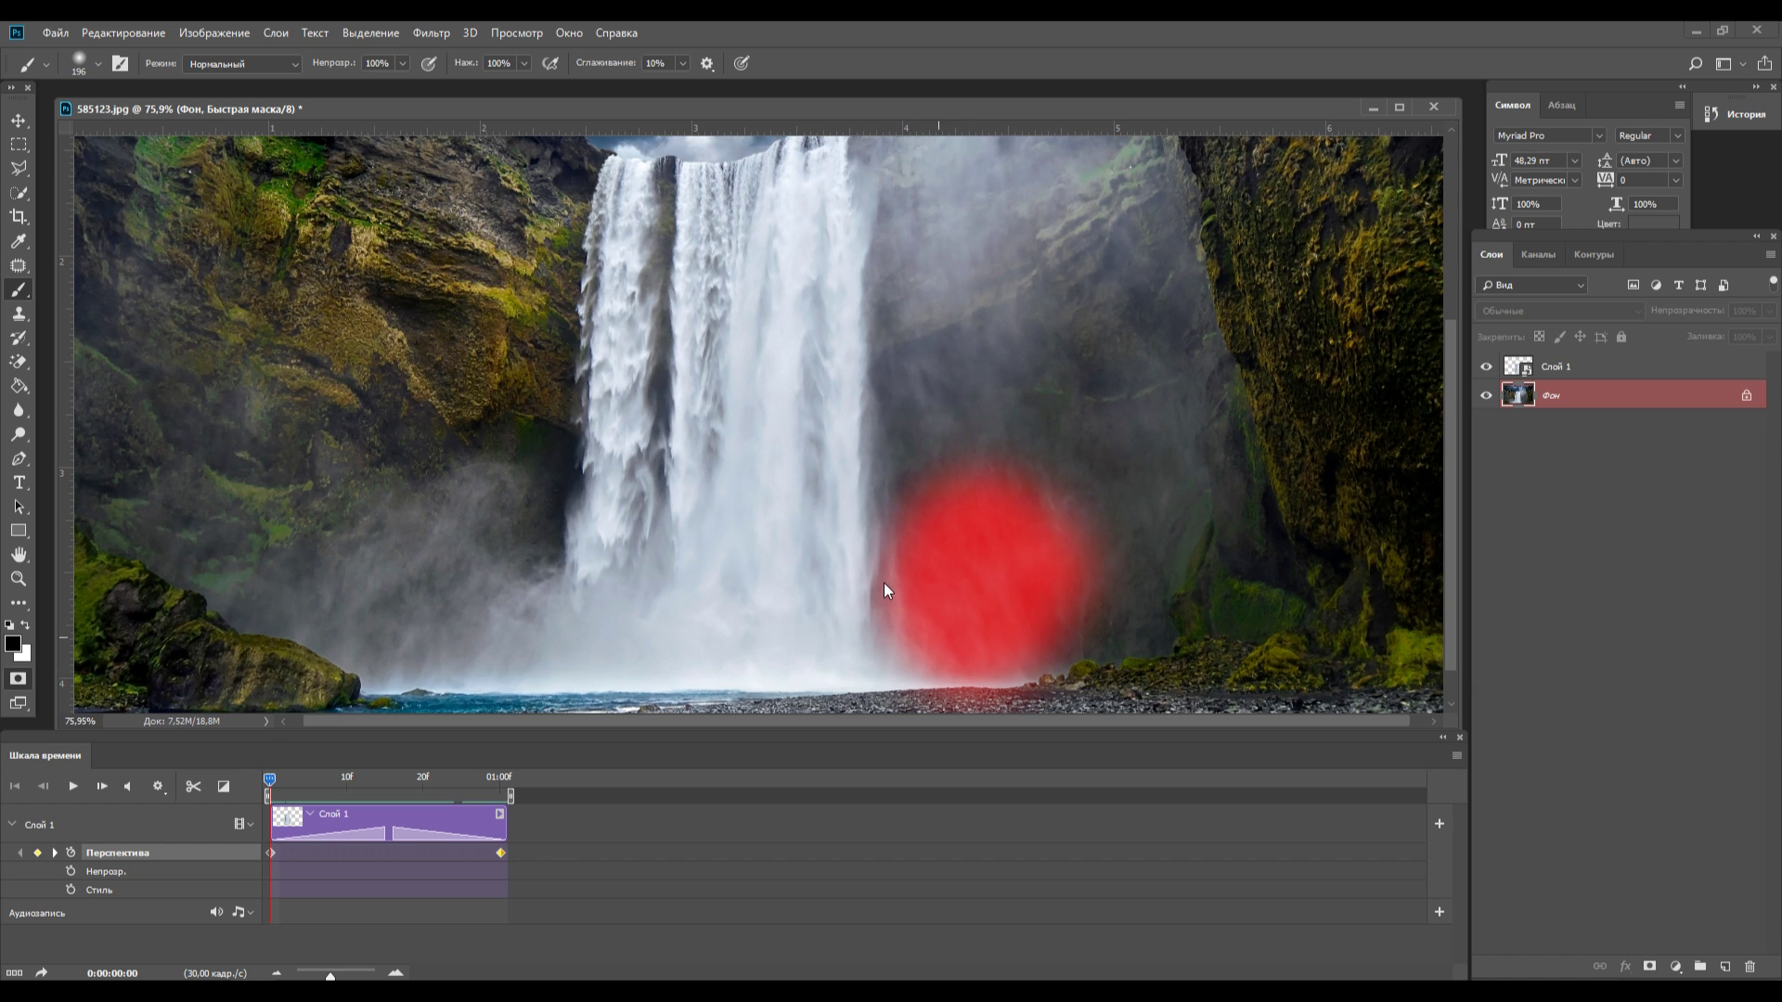
mouse_move(890, 640)
left_mouse_down()
mouse_move(417, 576)
mouse_move(353, 603)
left_mouse_up()
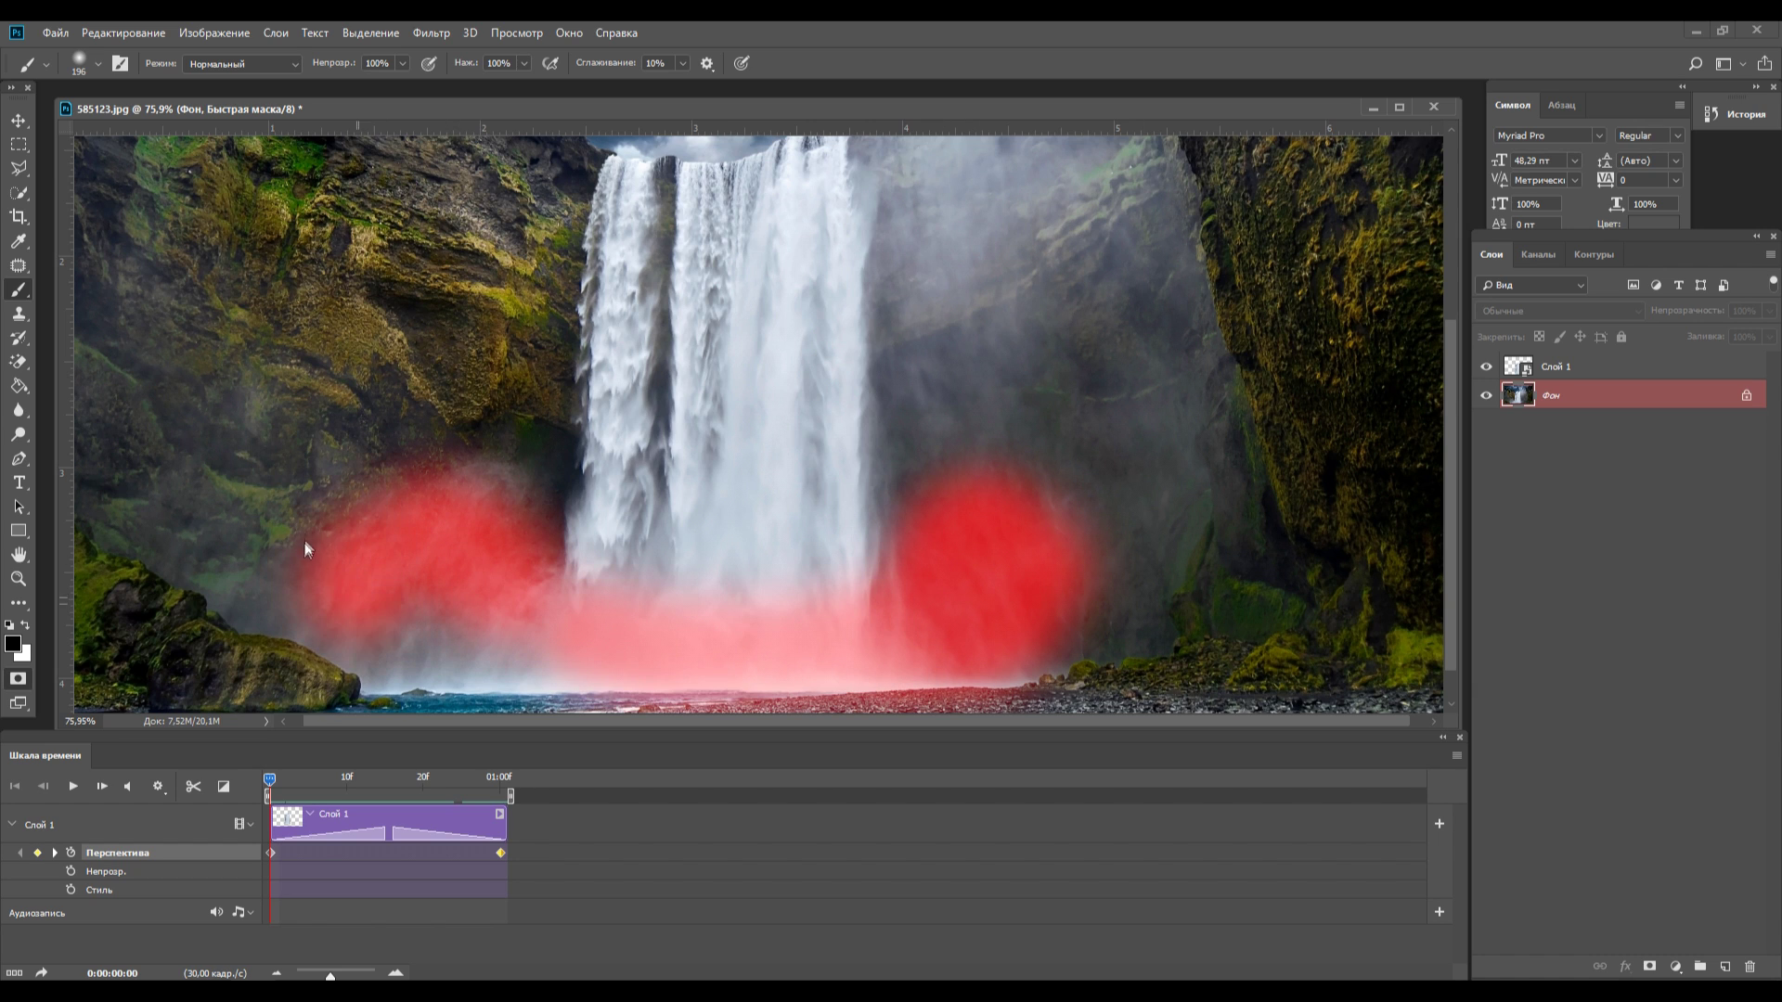
left_click_drag(921, 576, 1065, 527)
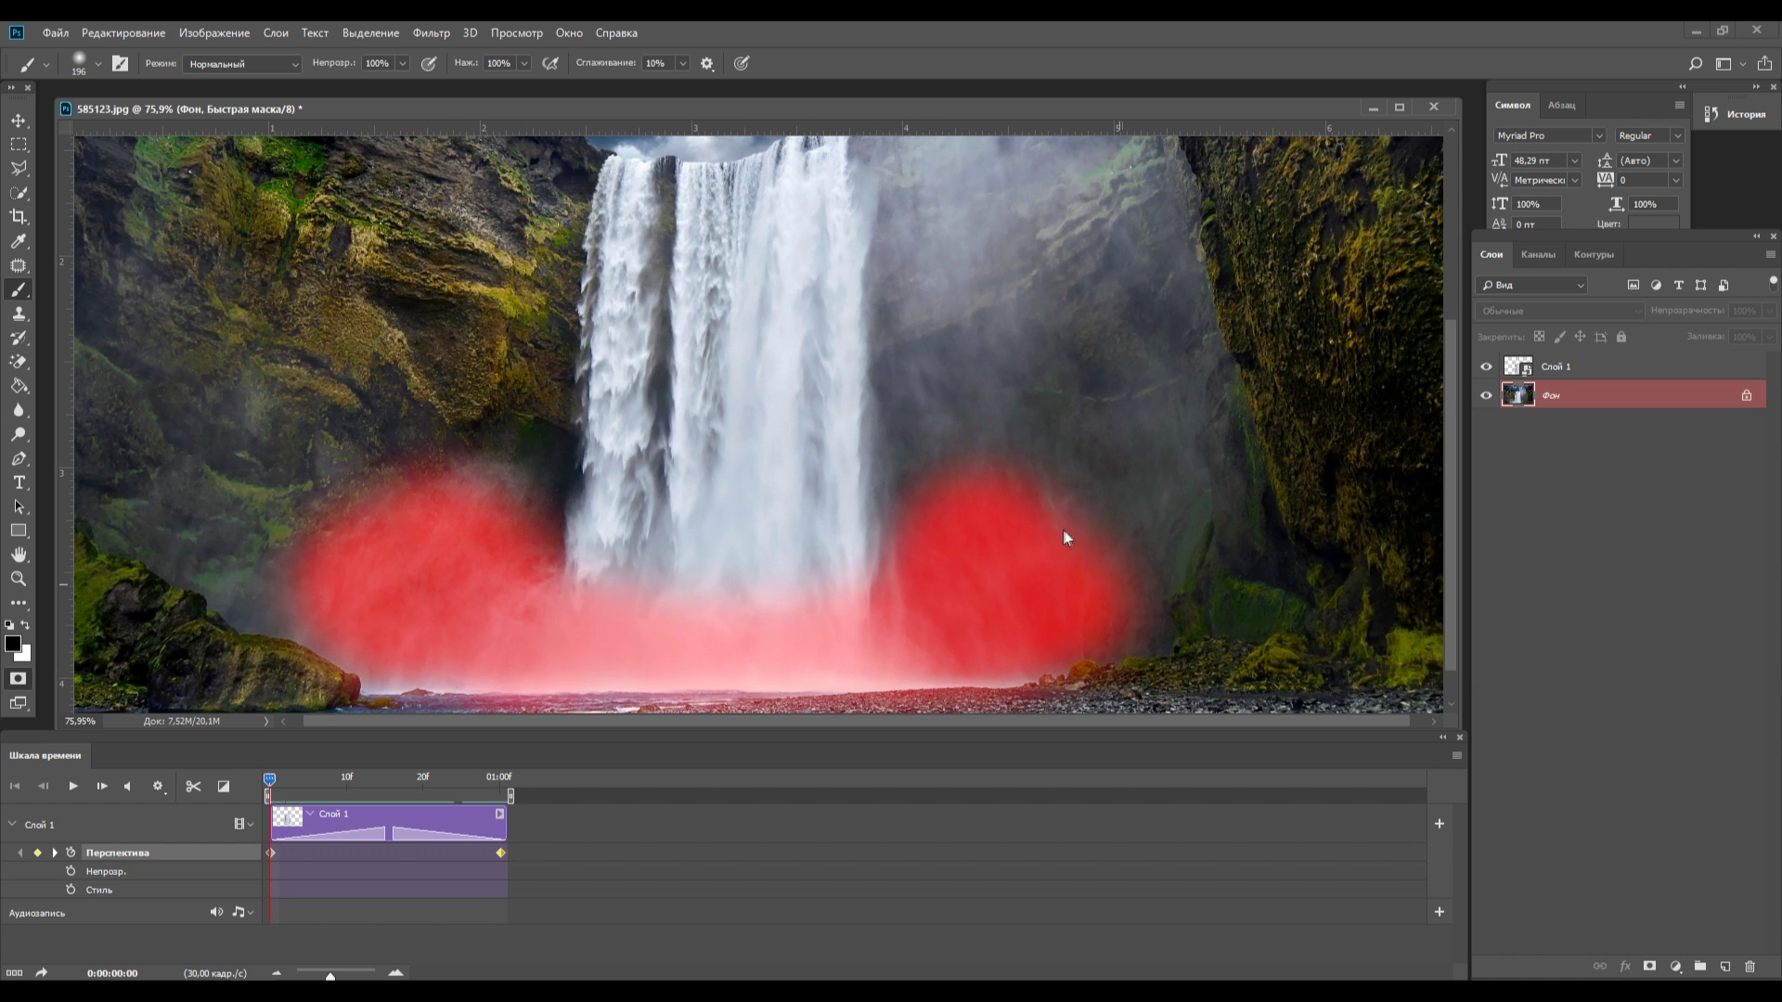
key("q")
left_click(371, 32)
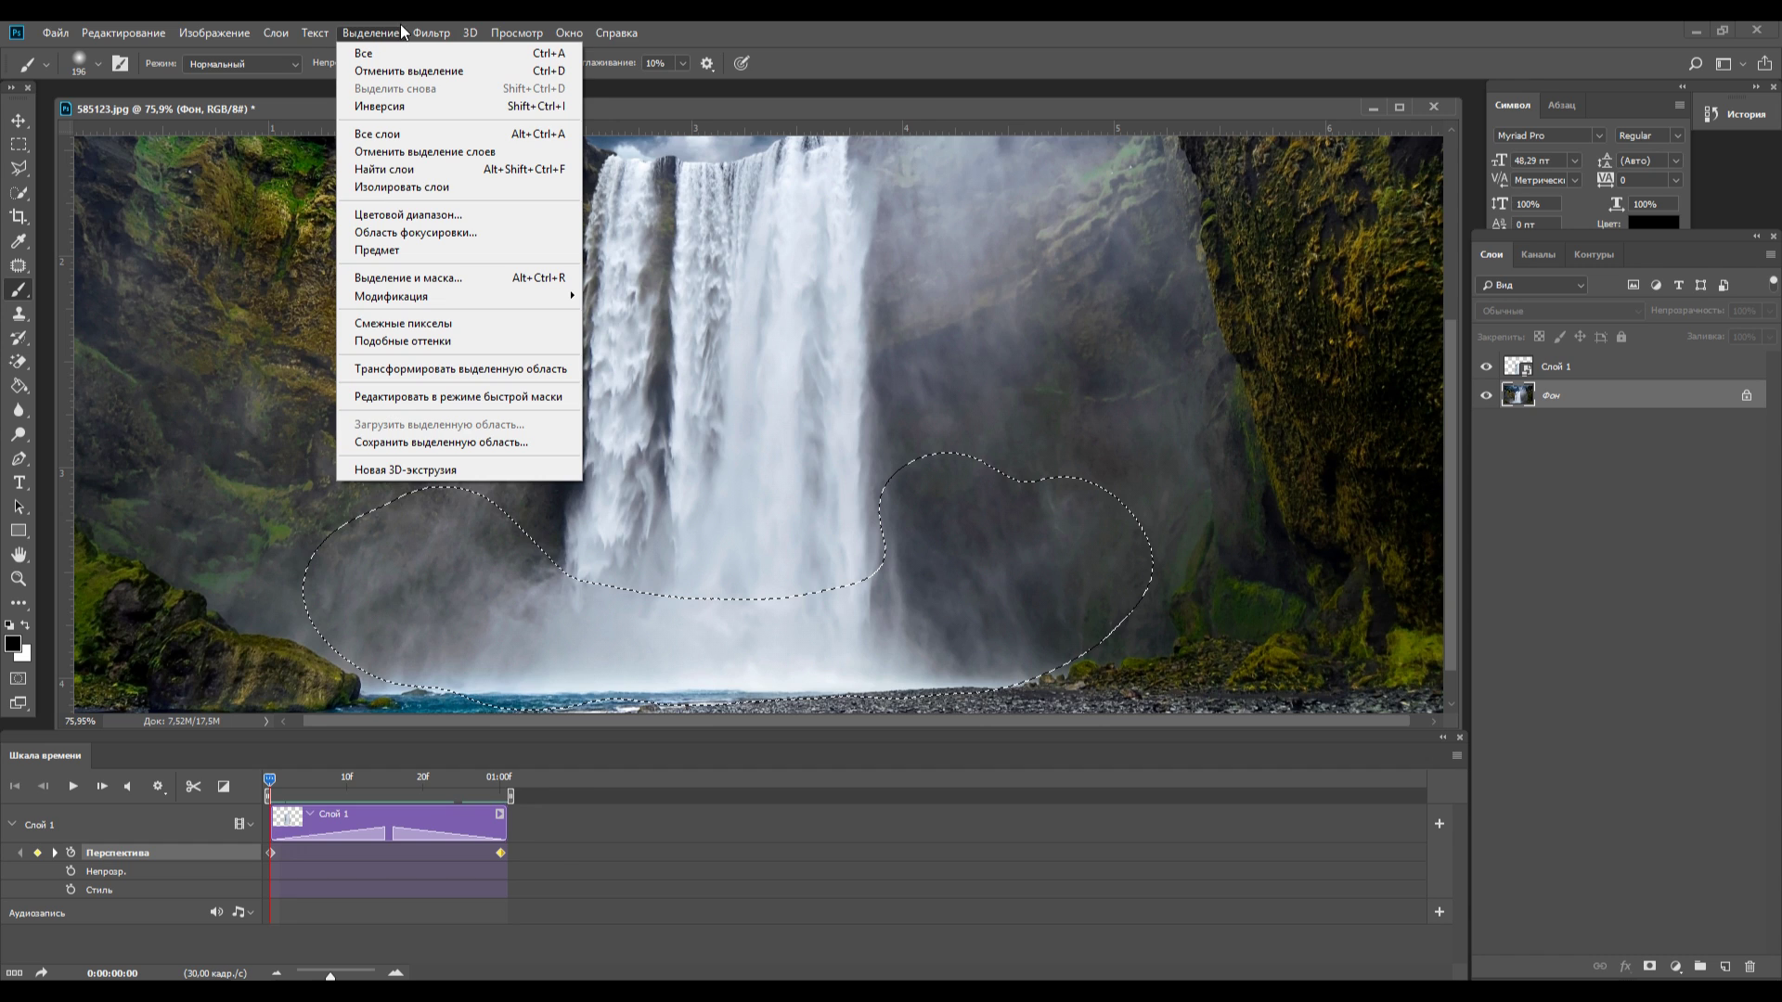
Copy the mist to smart-object layer Слой 2 and trim its clip to match Слой 1
left_click(393, 106)
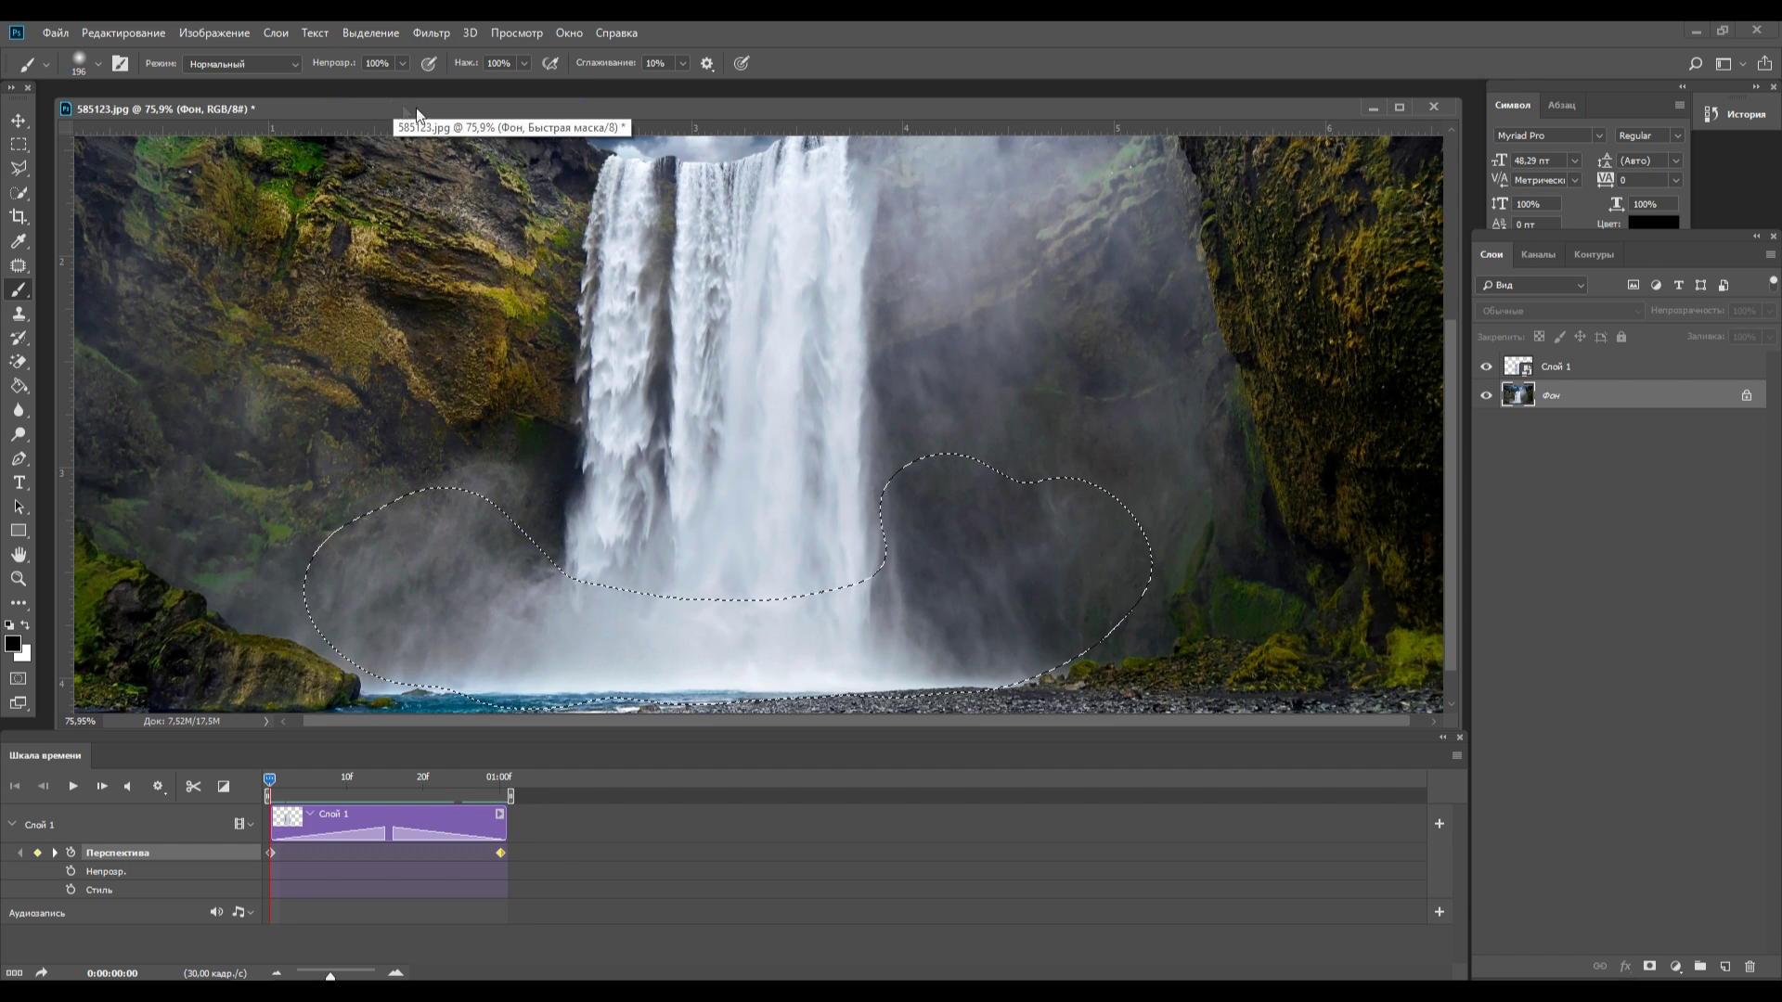
key("ctrl+j")
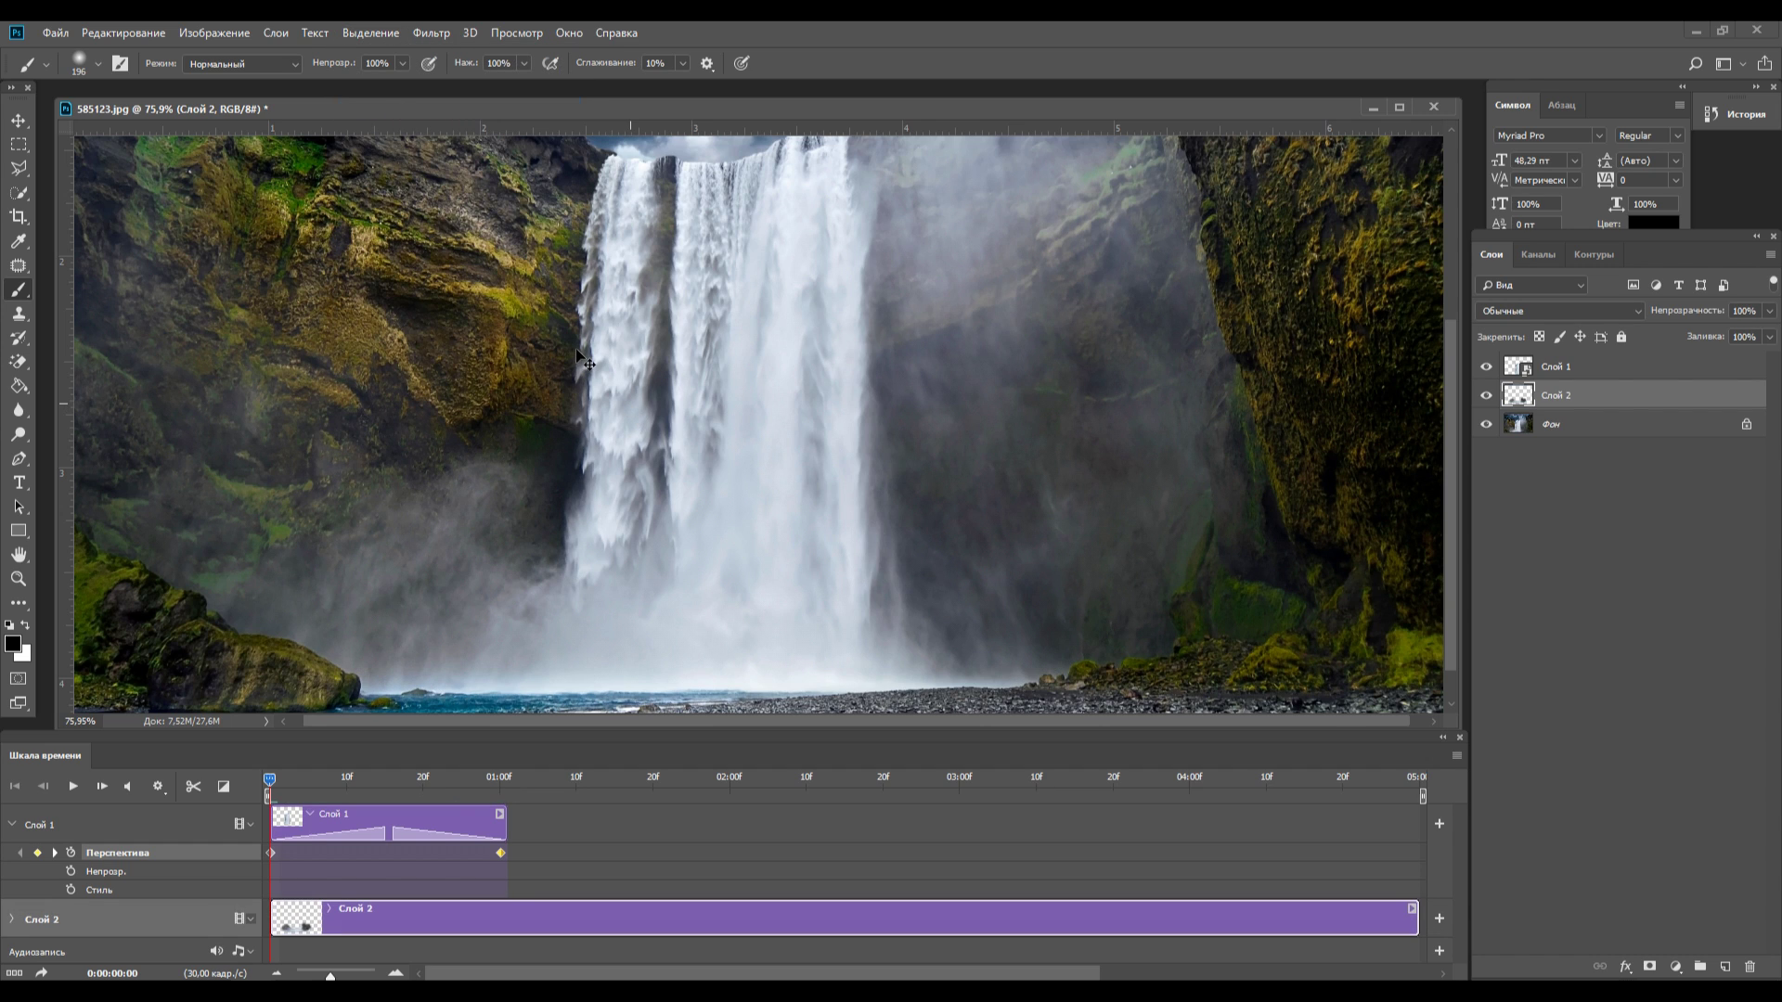
right_click(1568, 395)
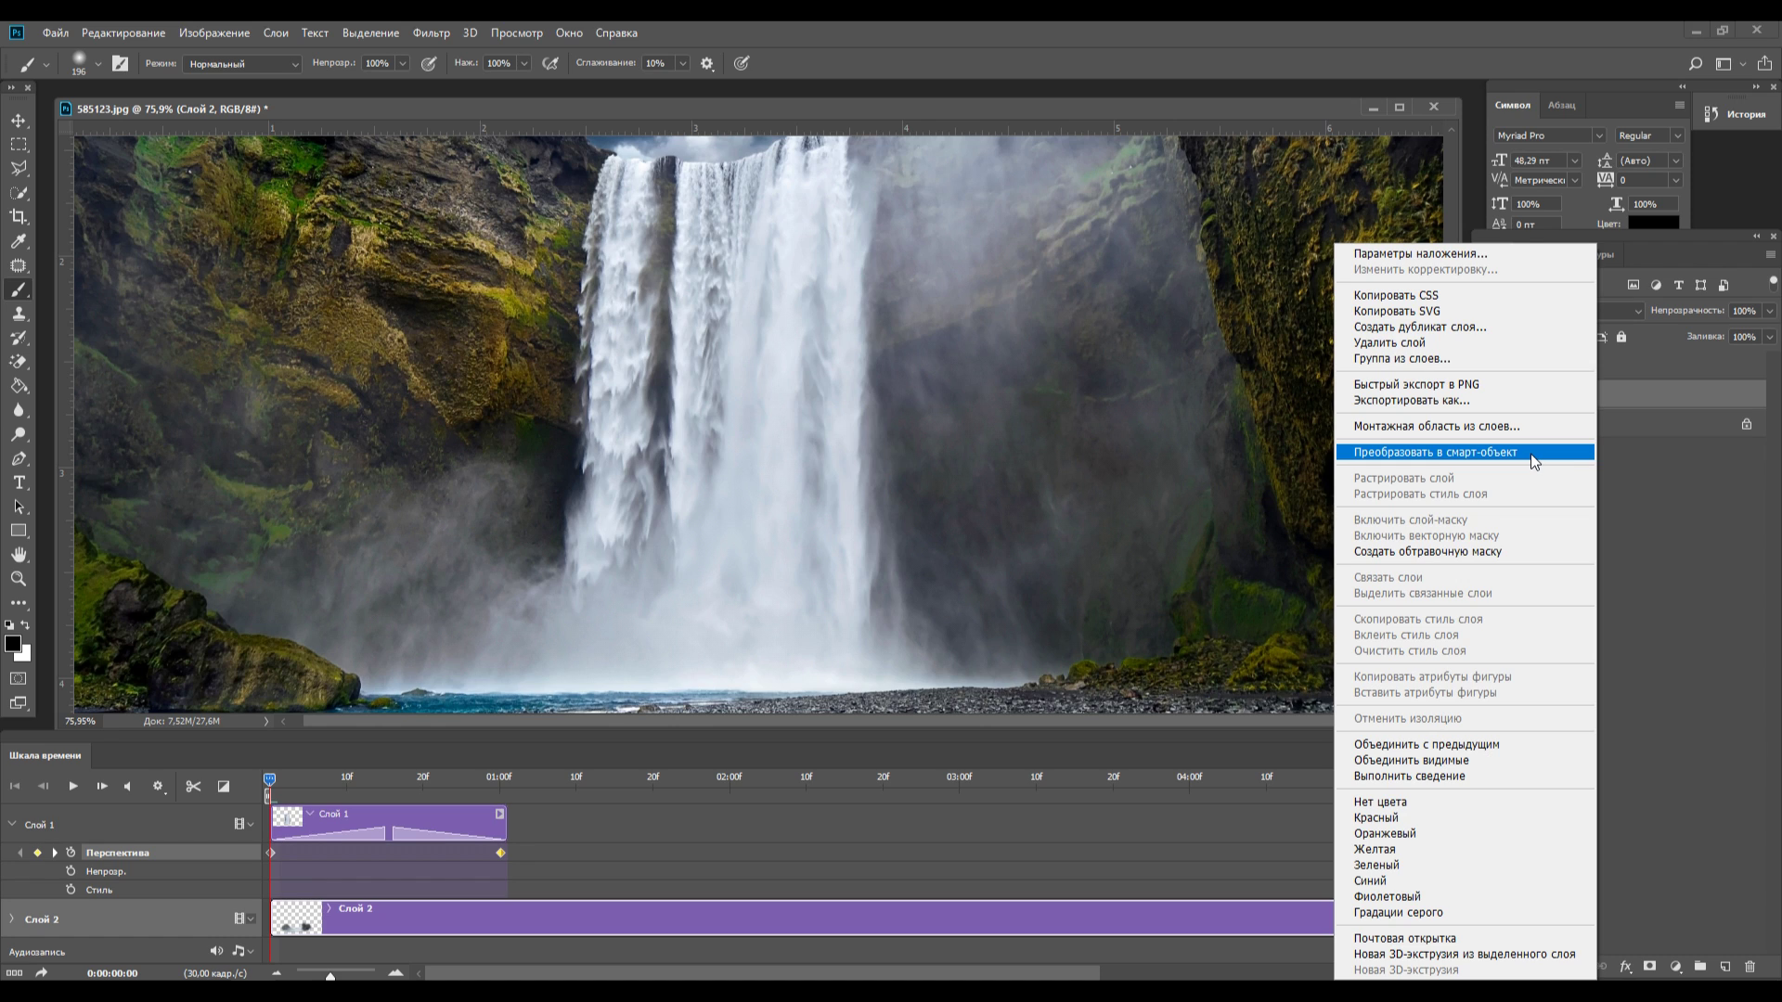
left_click(1530, 454)
left_click_drag(1417, 919, 507, 919)
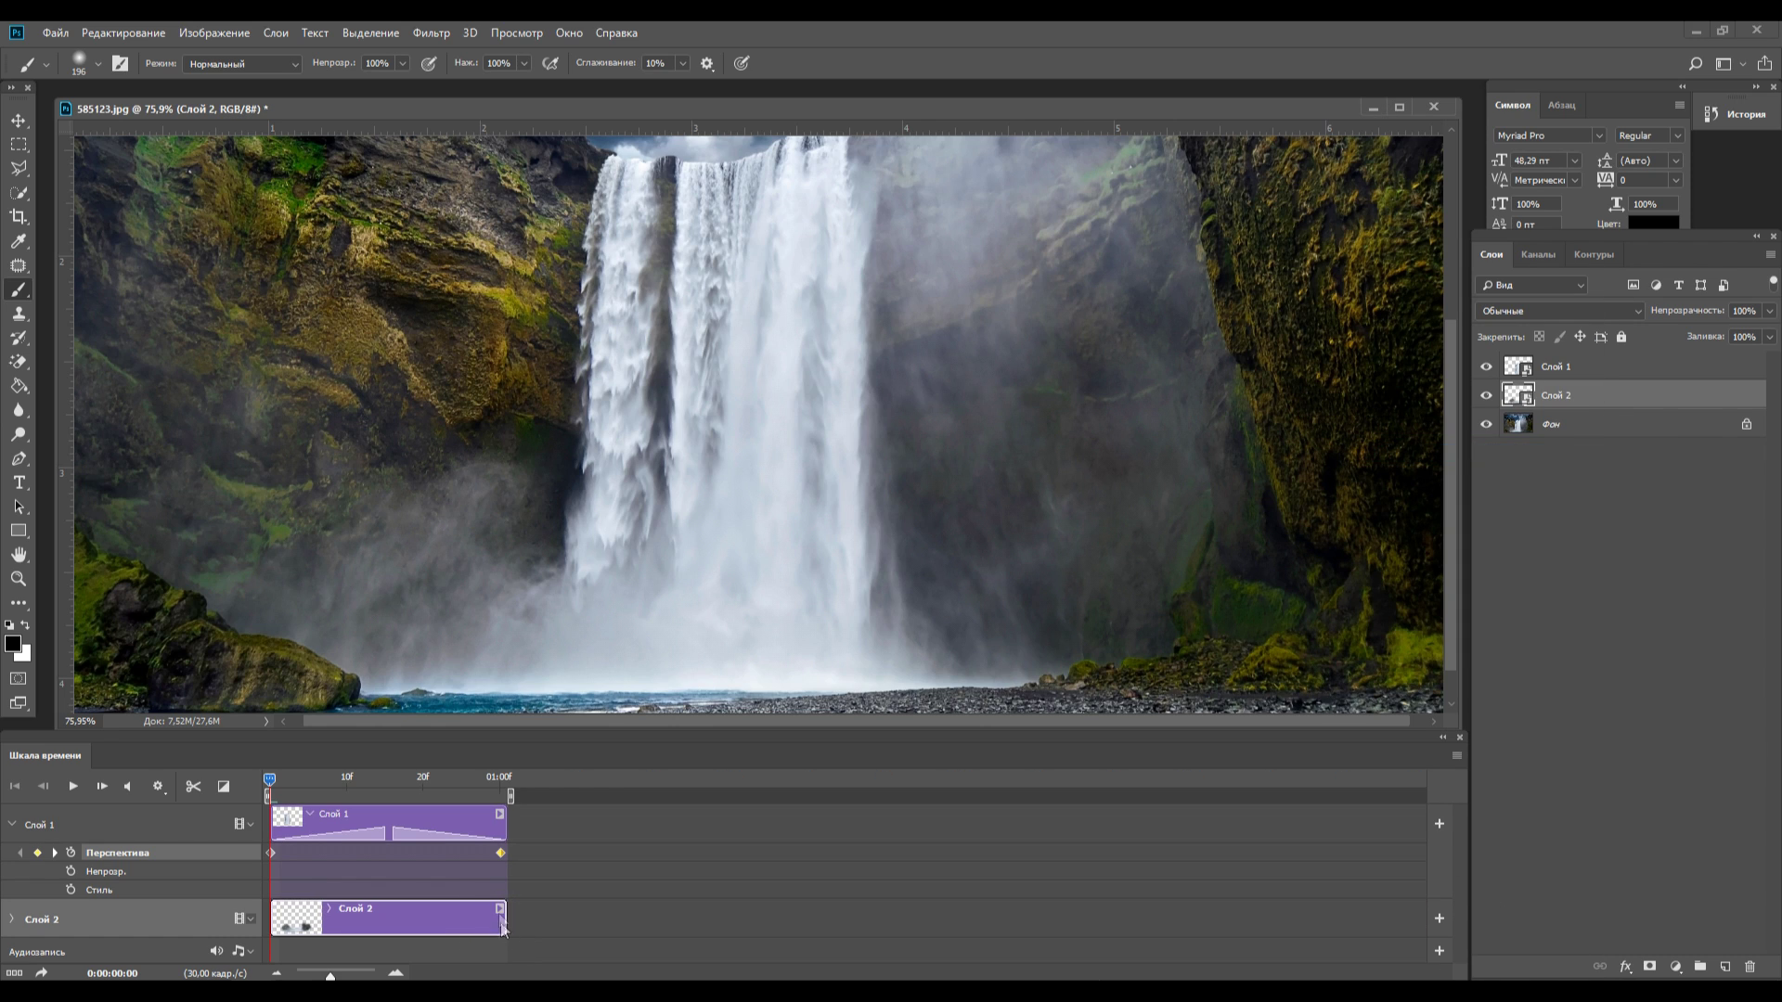
Start a Слой 2 Perspective keyframe at 0f and move the playhead to frame 23
left_click(11, 919)
scroll(7, 856, "down", 1)
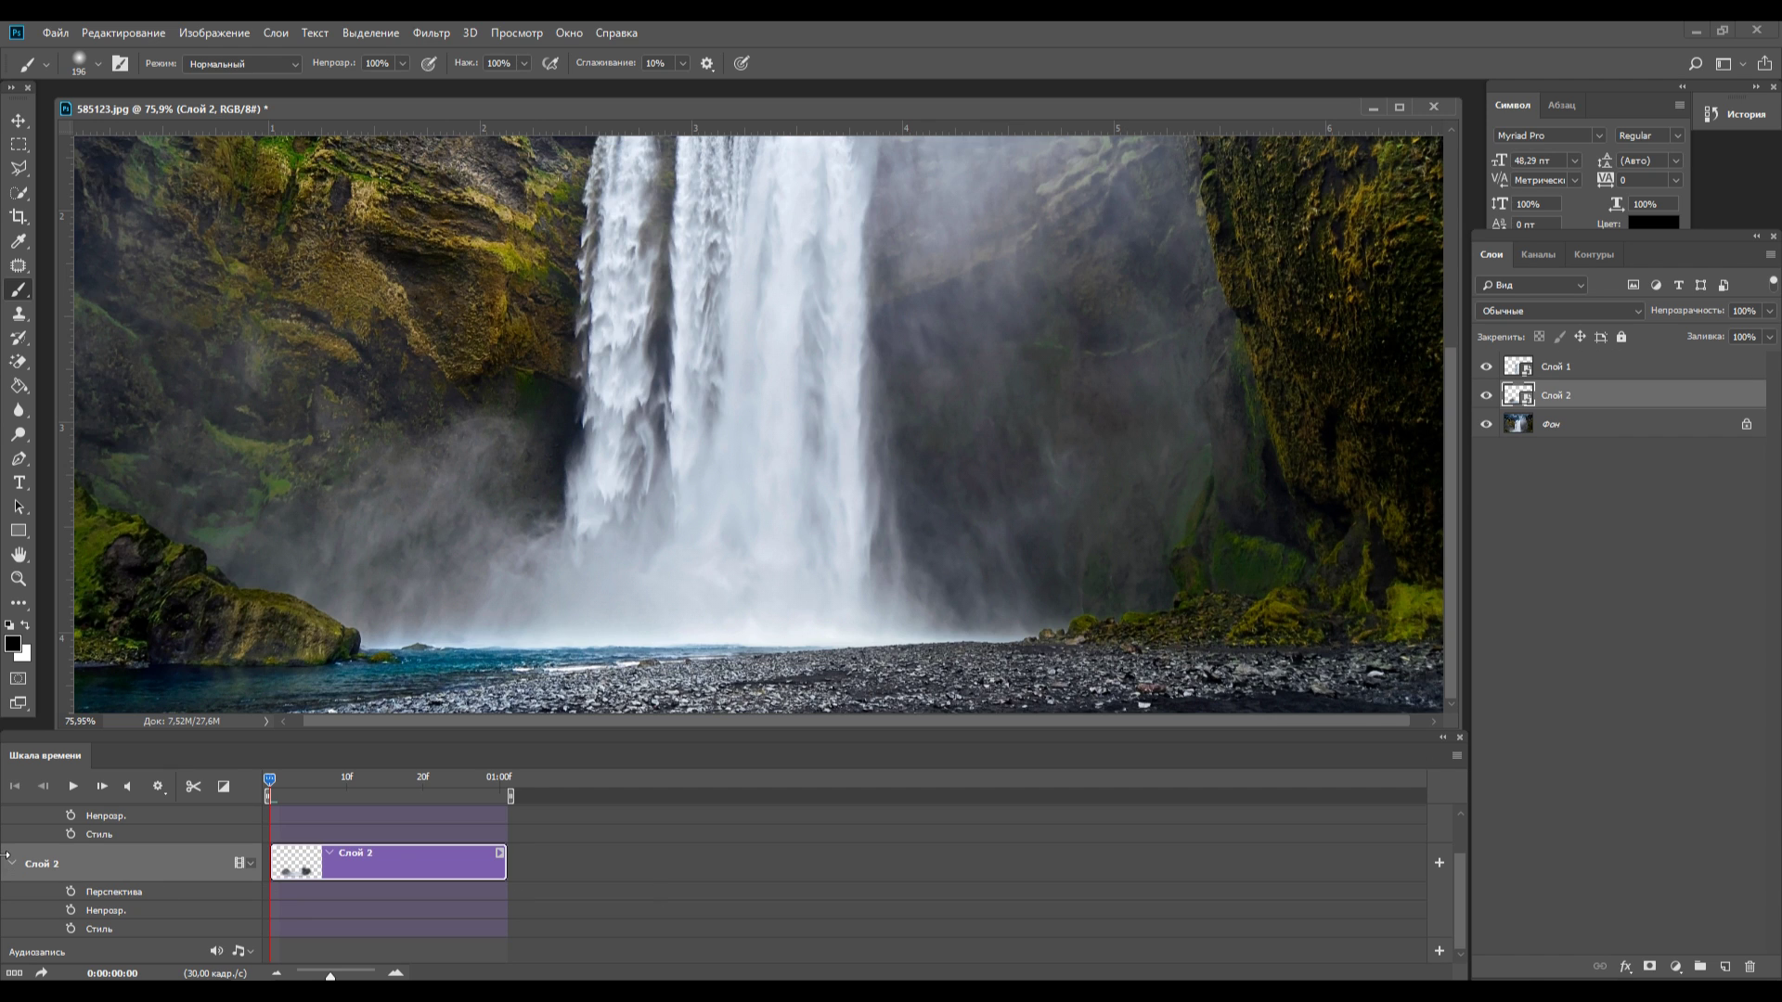
left_click(71, 891)
mouse_move(270, 788)
left_mouse_down()
mouse_move(466, 789)
mouse_move(445, 789)
left_mouse_up()
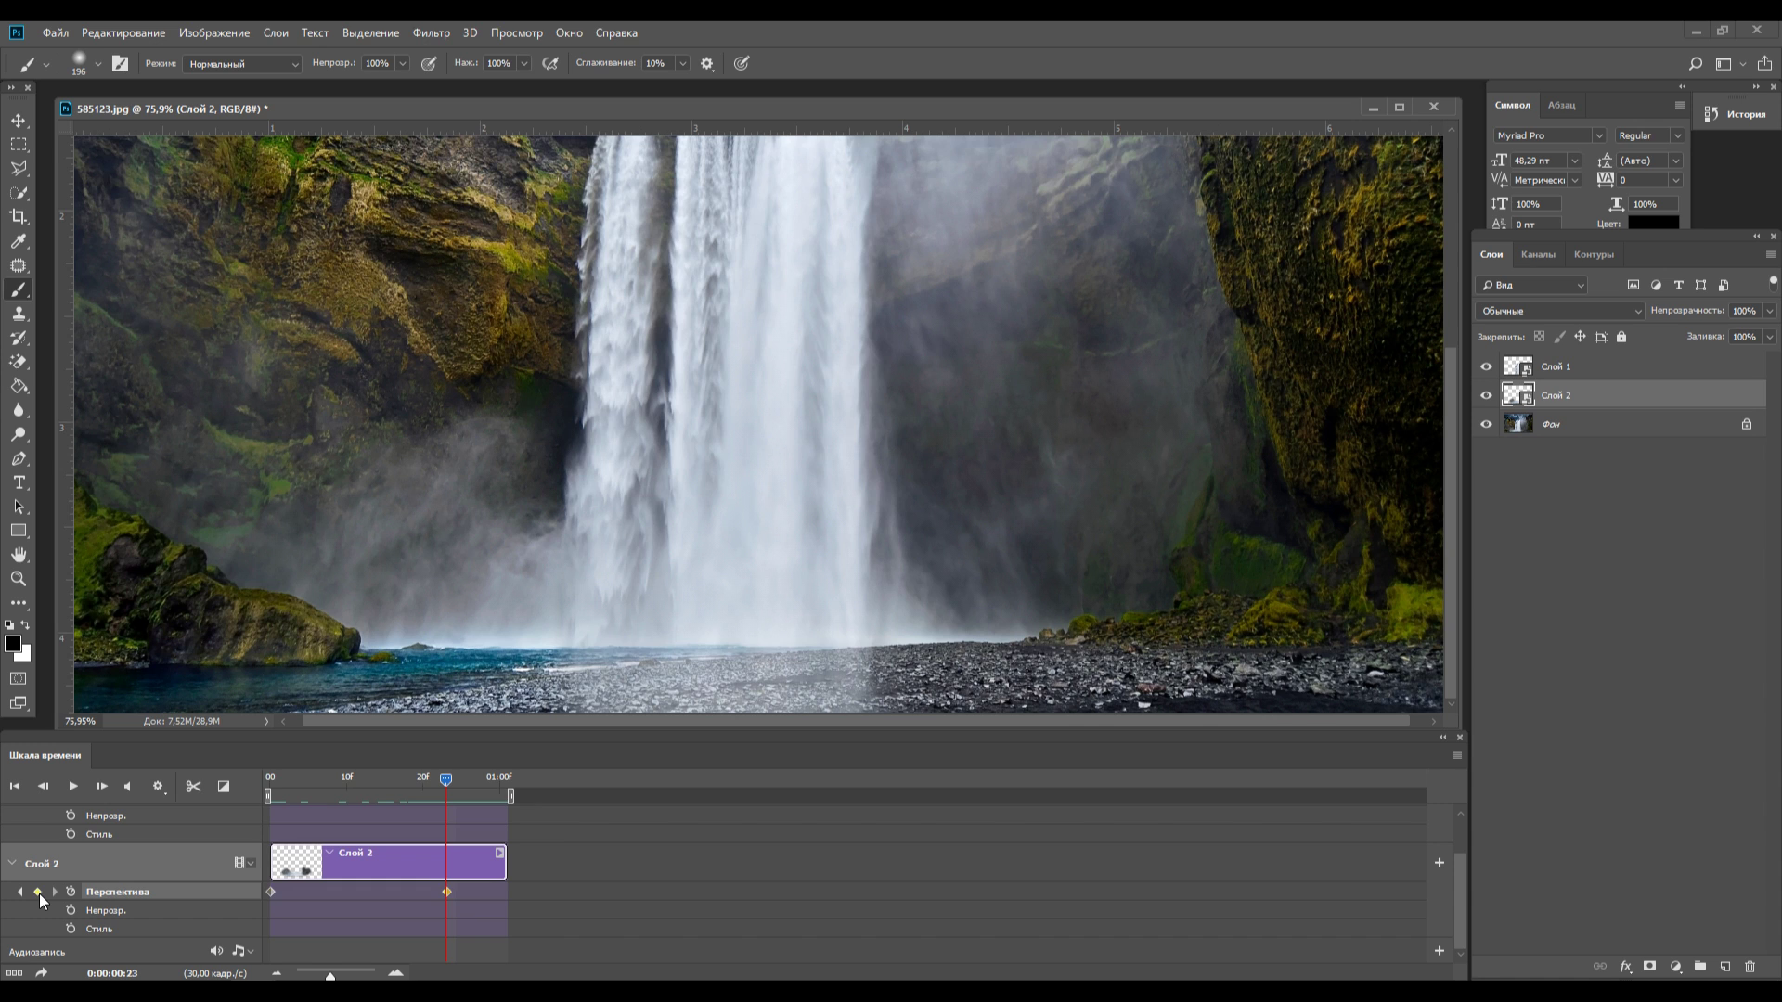
Enlarge Слой 2 to about 124%, move that keyframe past 01:00, and play the animation
key("ctrl+t")
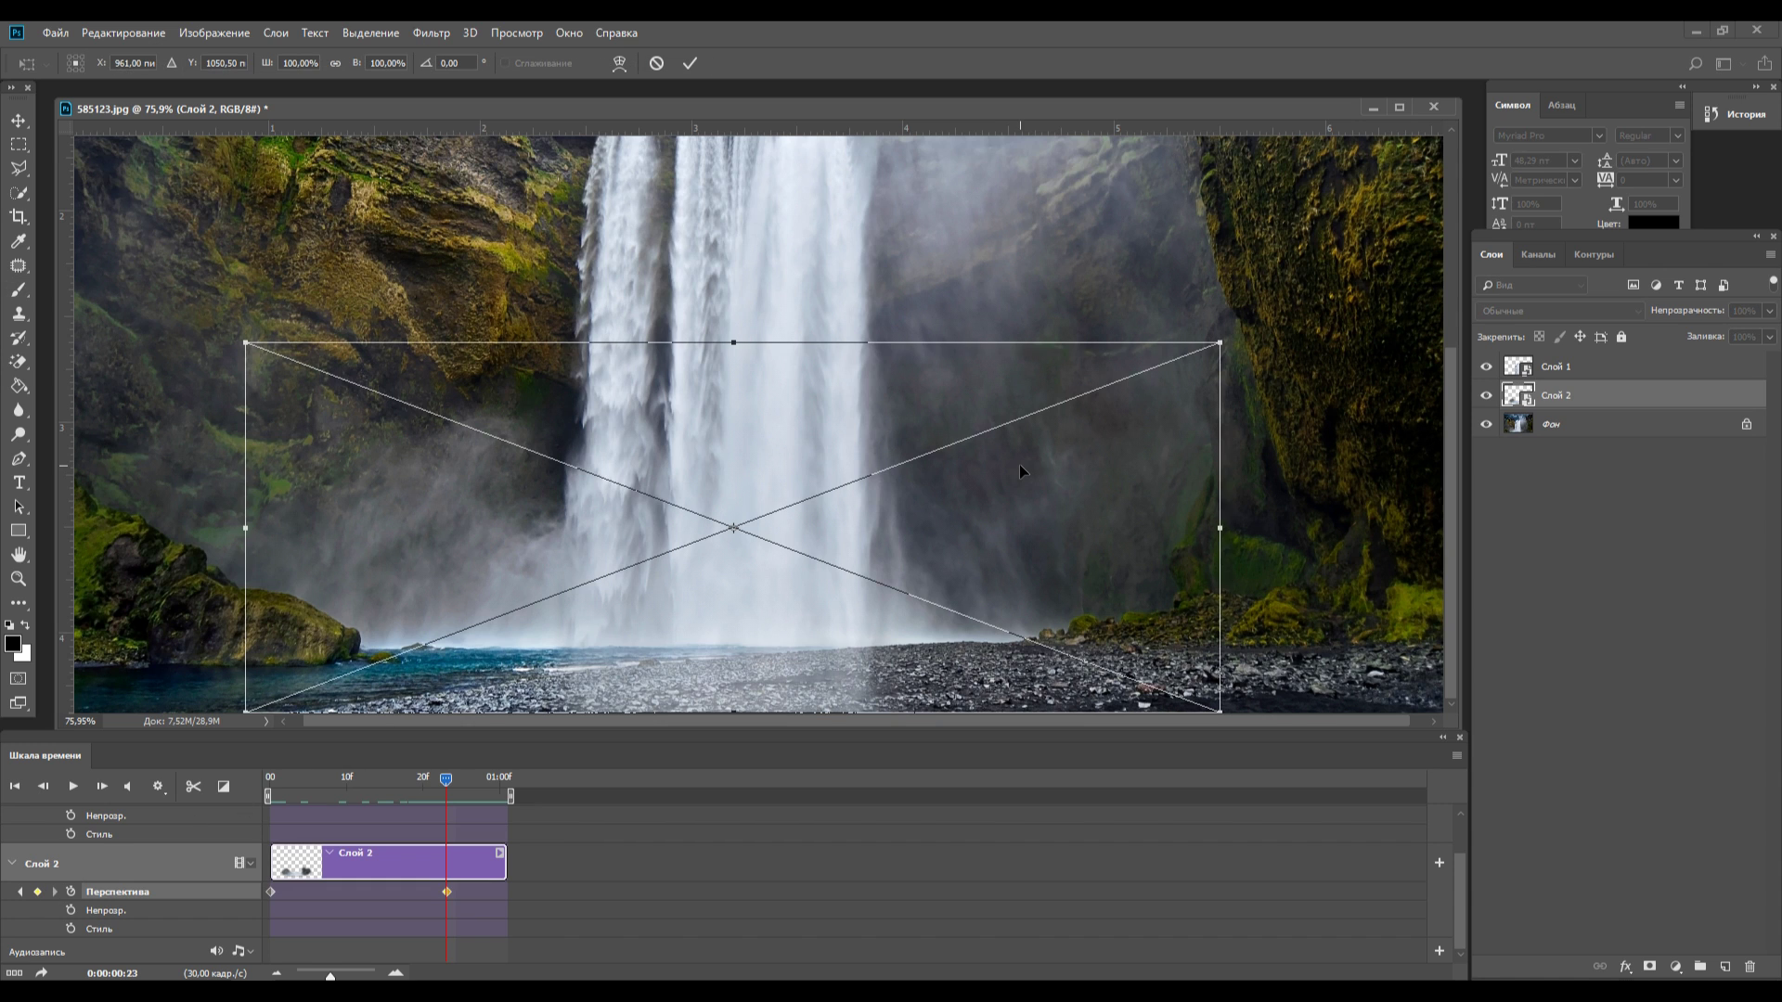
key("ctrl+0")
left_click_drag(439, 460, 383, 437)
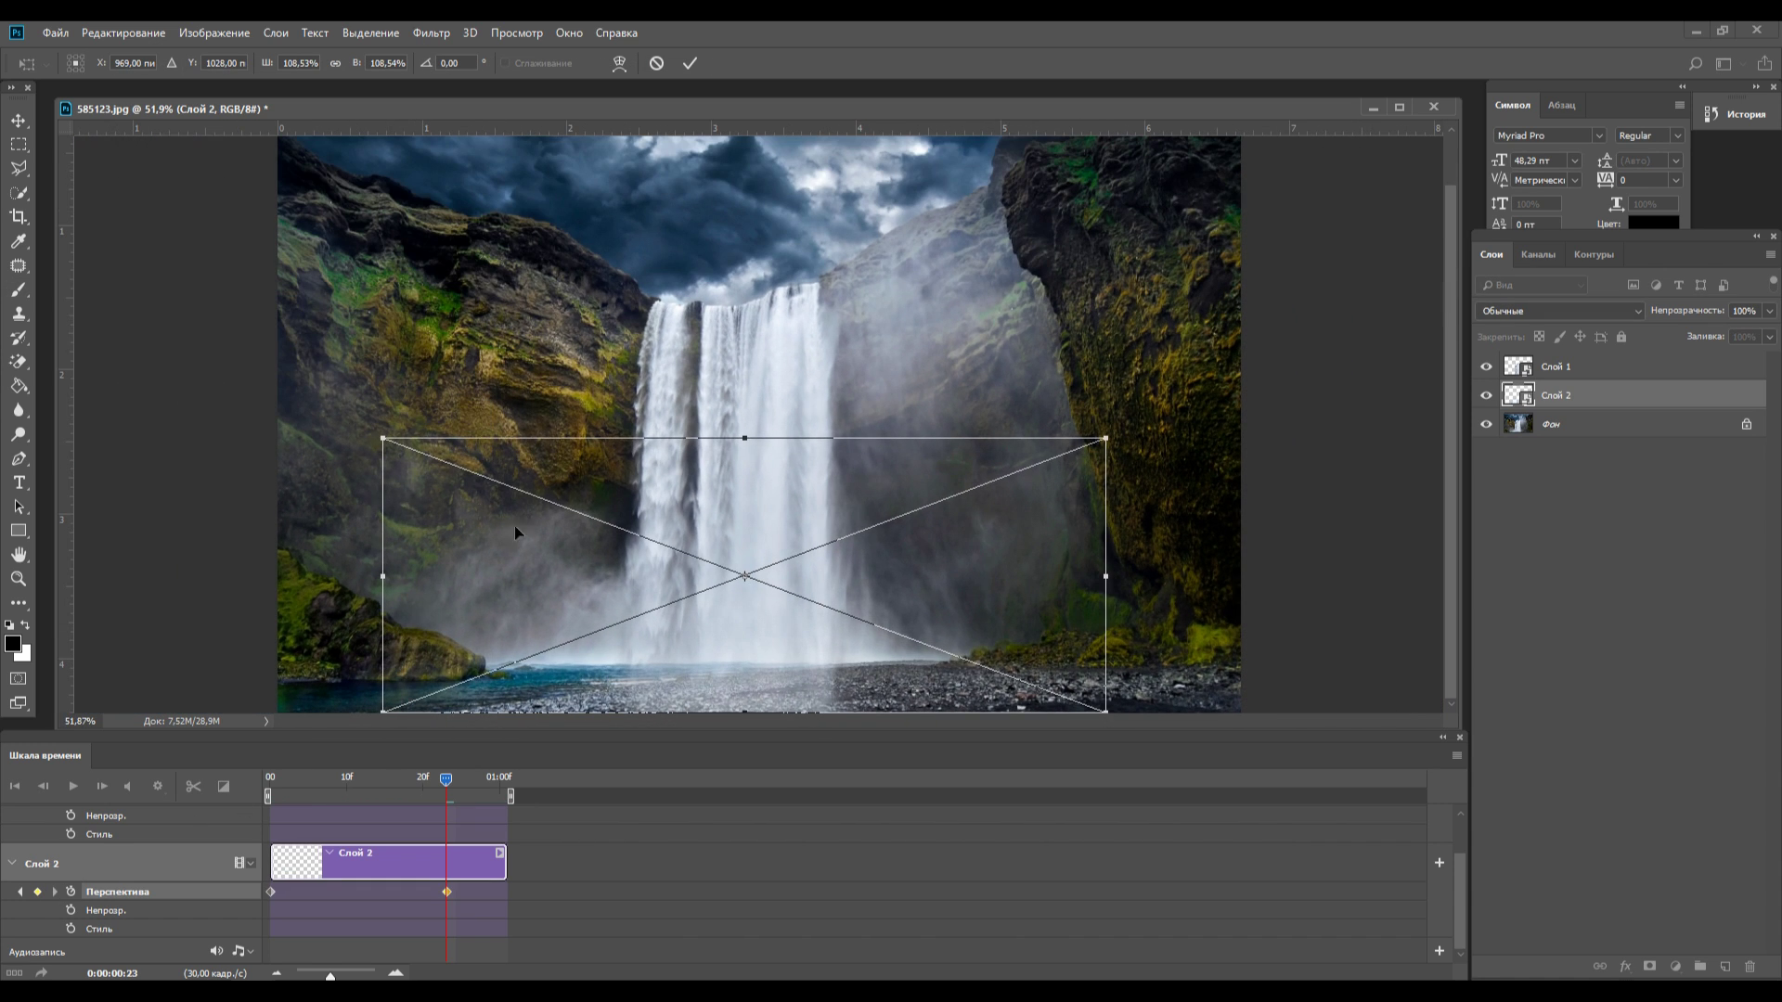
left_click_drag(755, 715, 742, 733)
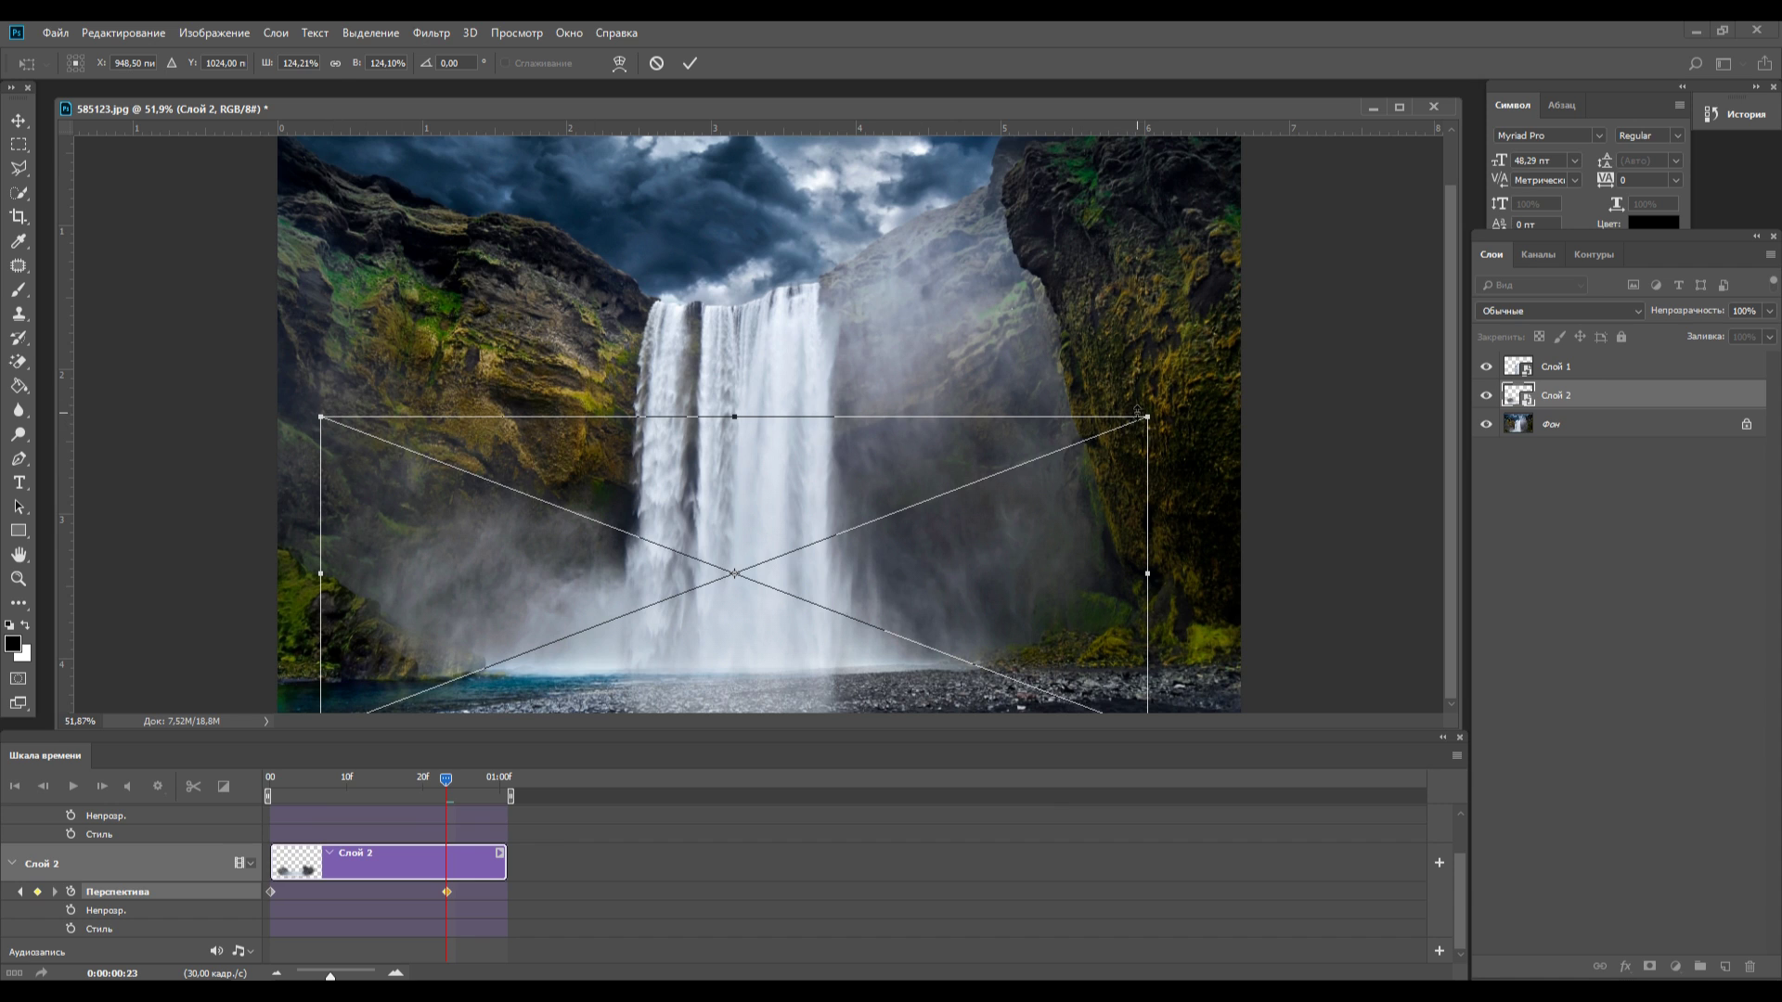
key("Return")
left_click(500, 779)
left_click_drag(448, 892, 531, 892)
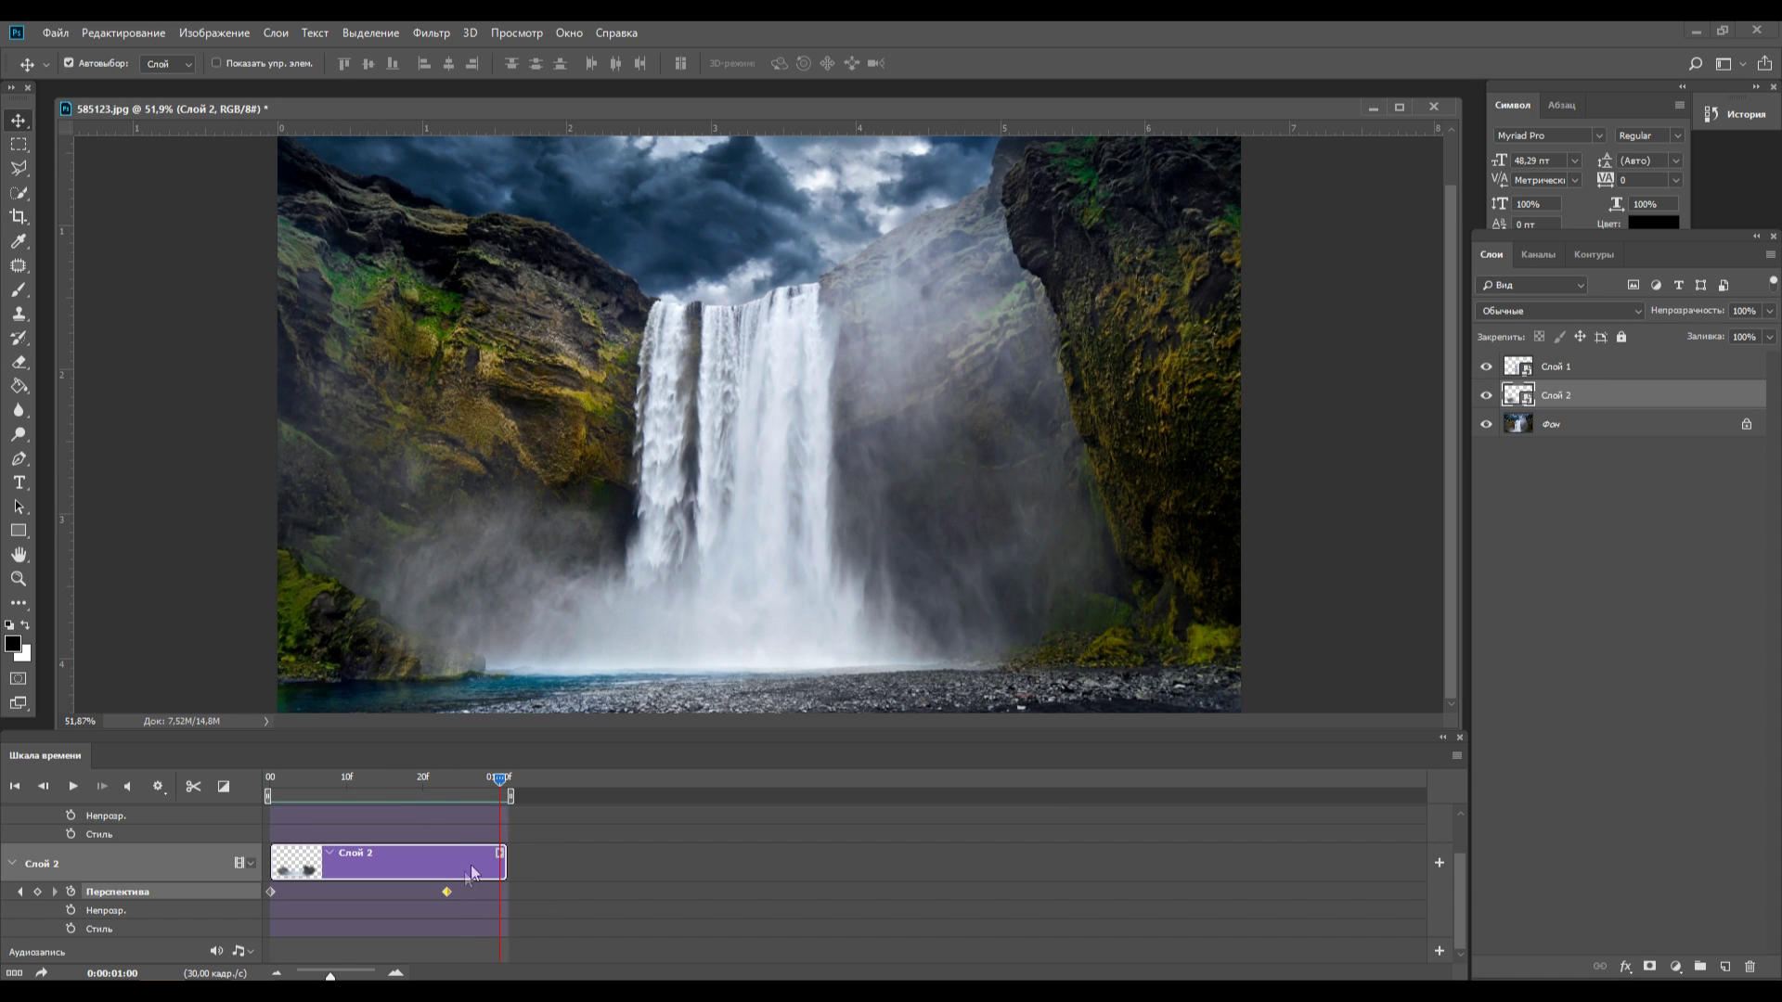
key("space")
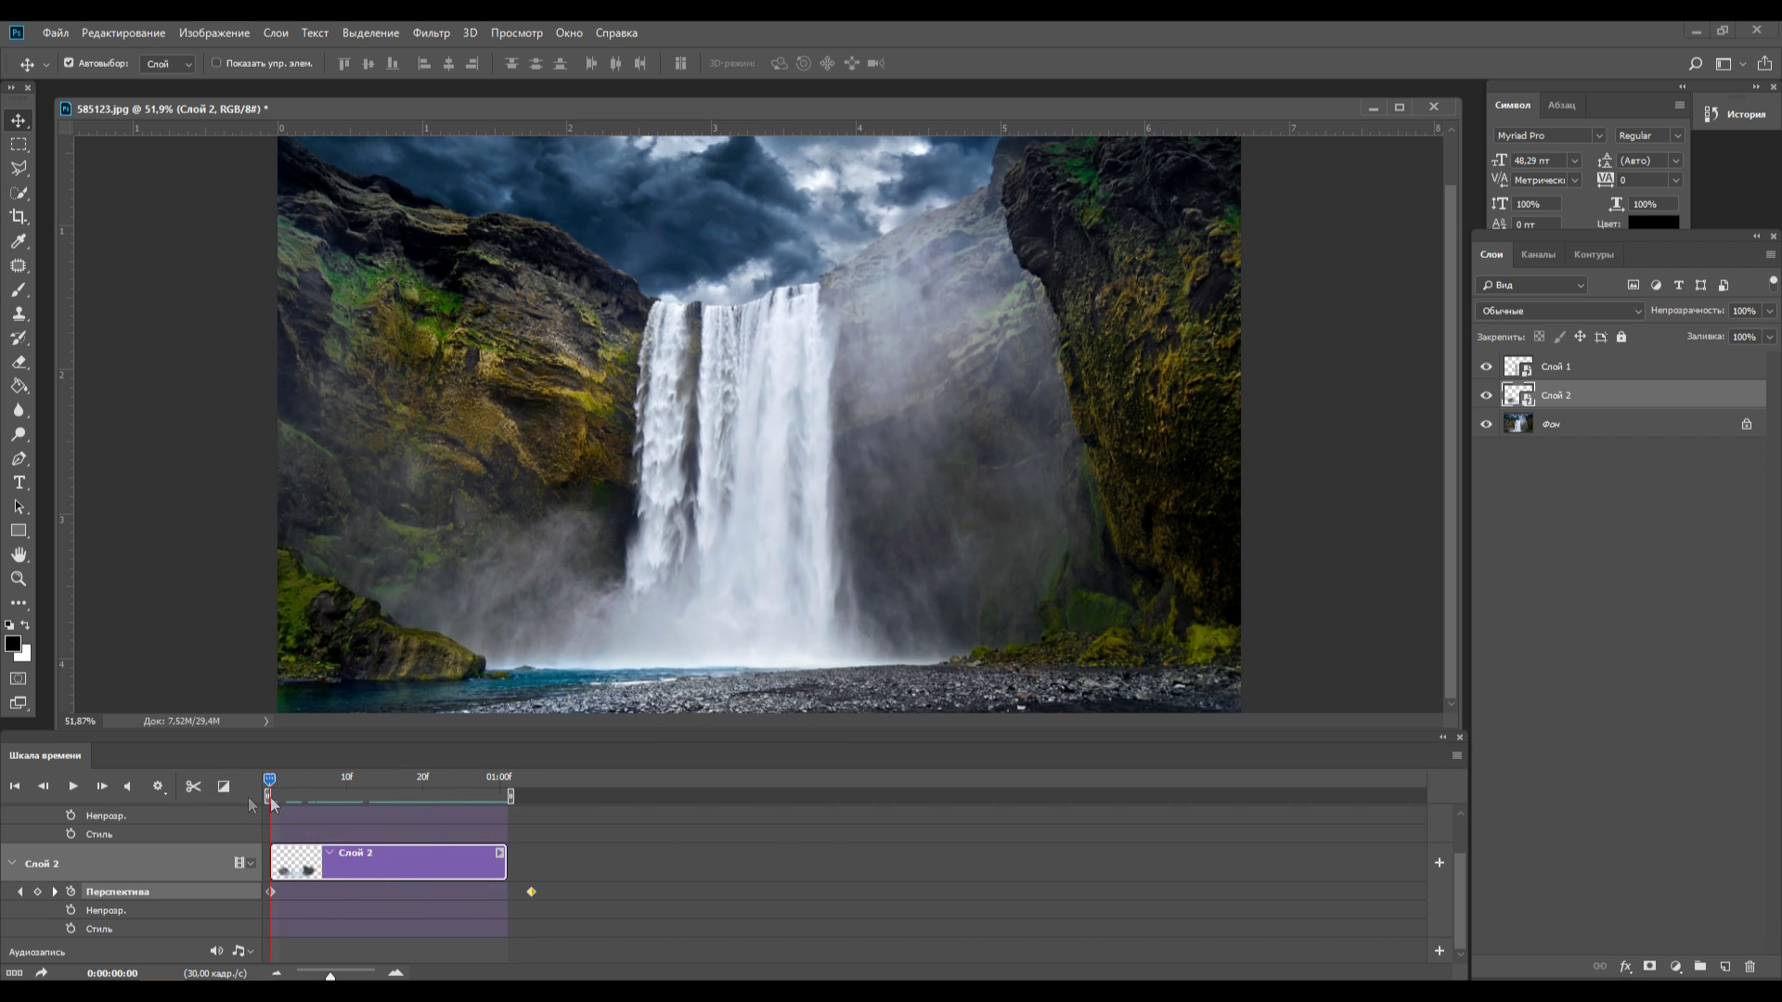
Duplicate Фон as Фон копия, add and paint a layer mask, and add a frame-28 Слой 2 keyframe
left_click(1568, 429)
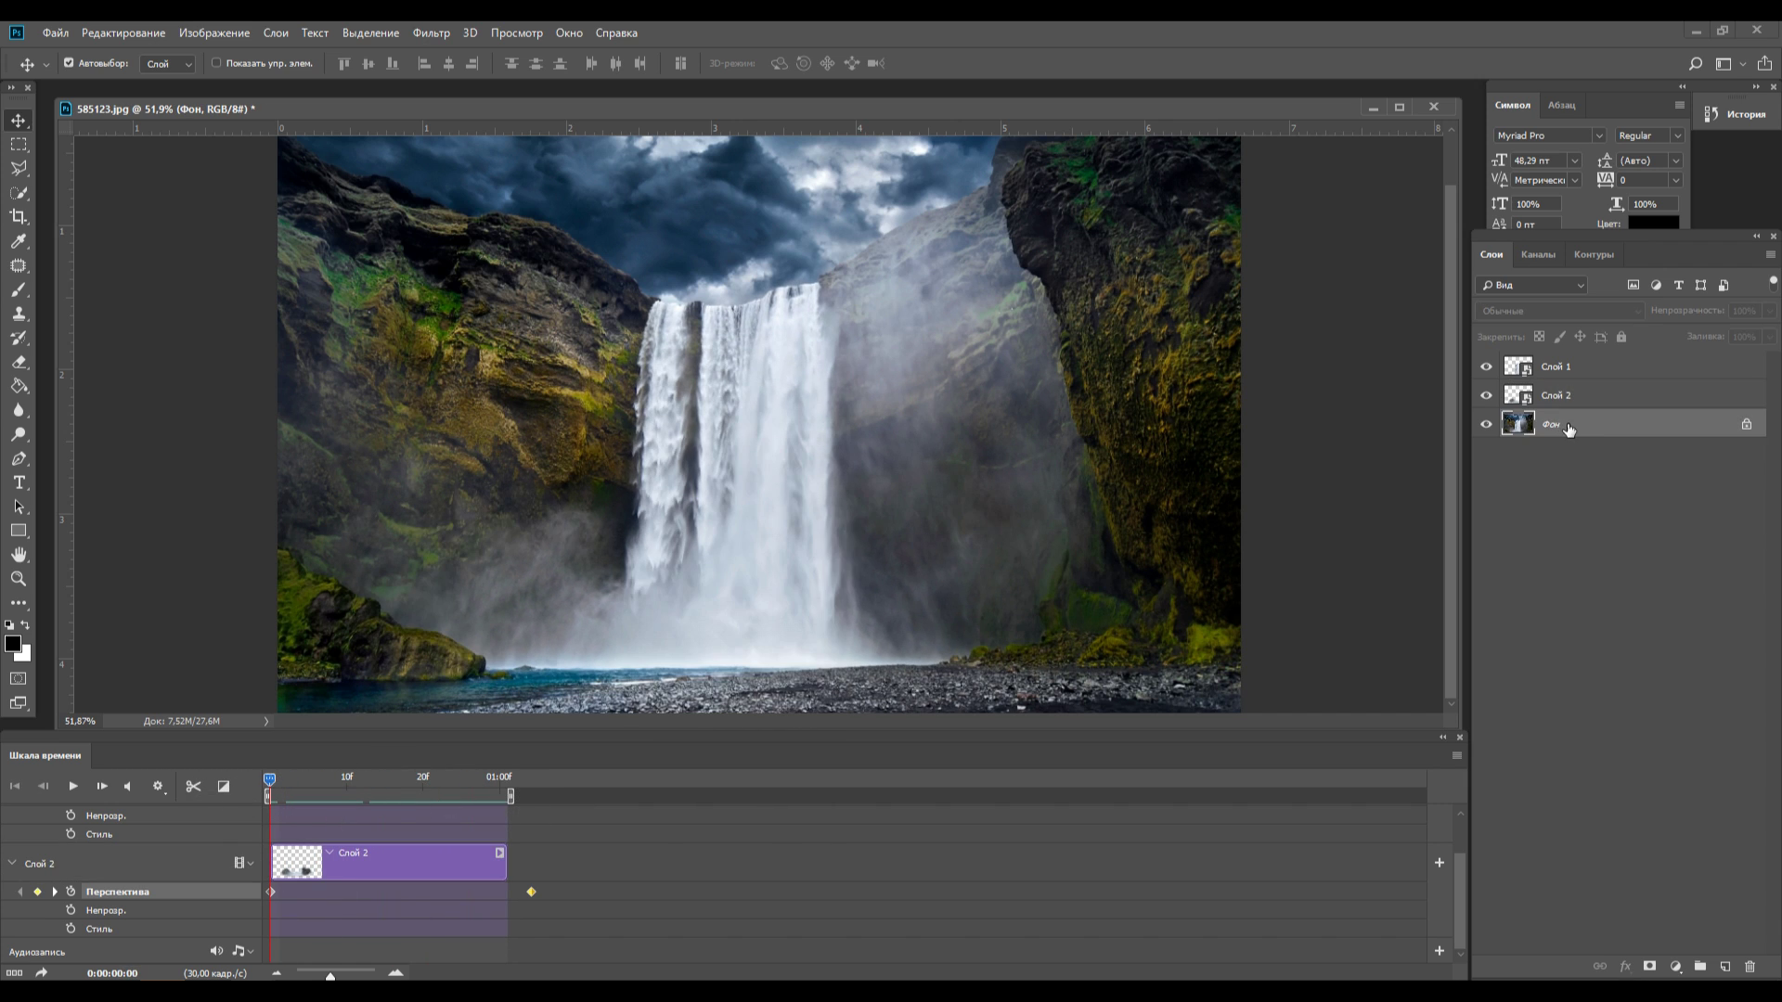
key("ctrl+j")
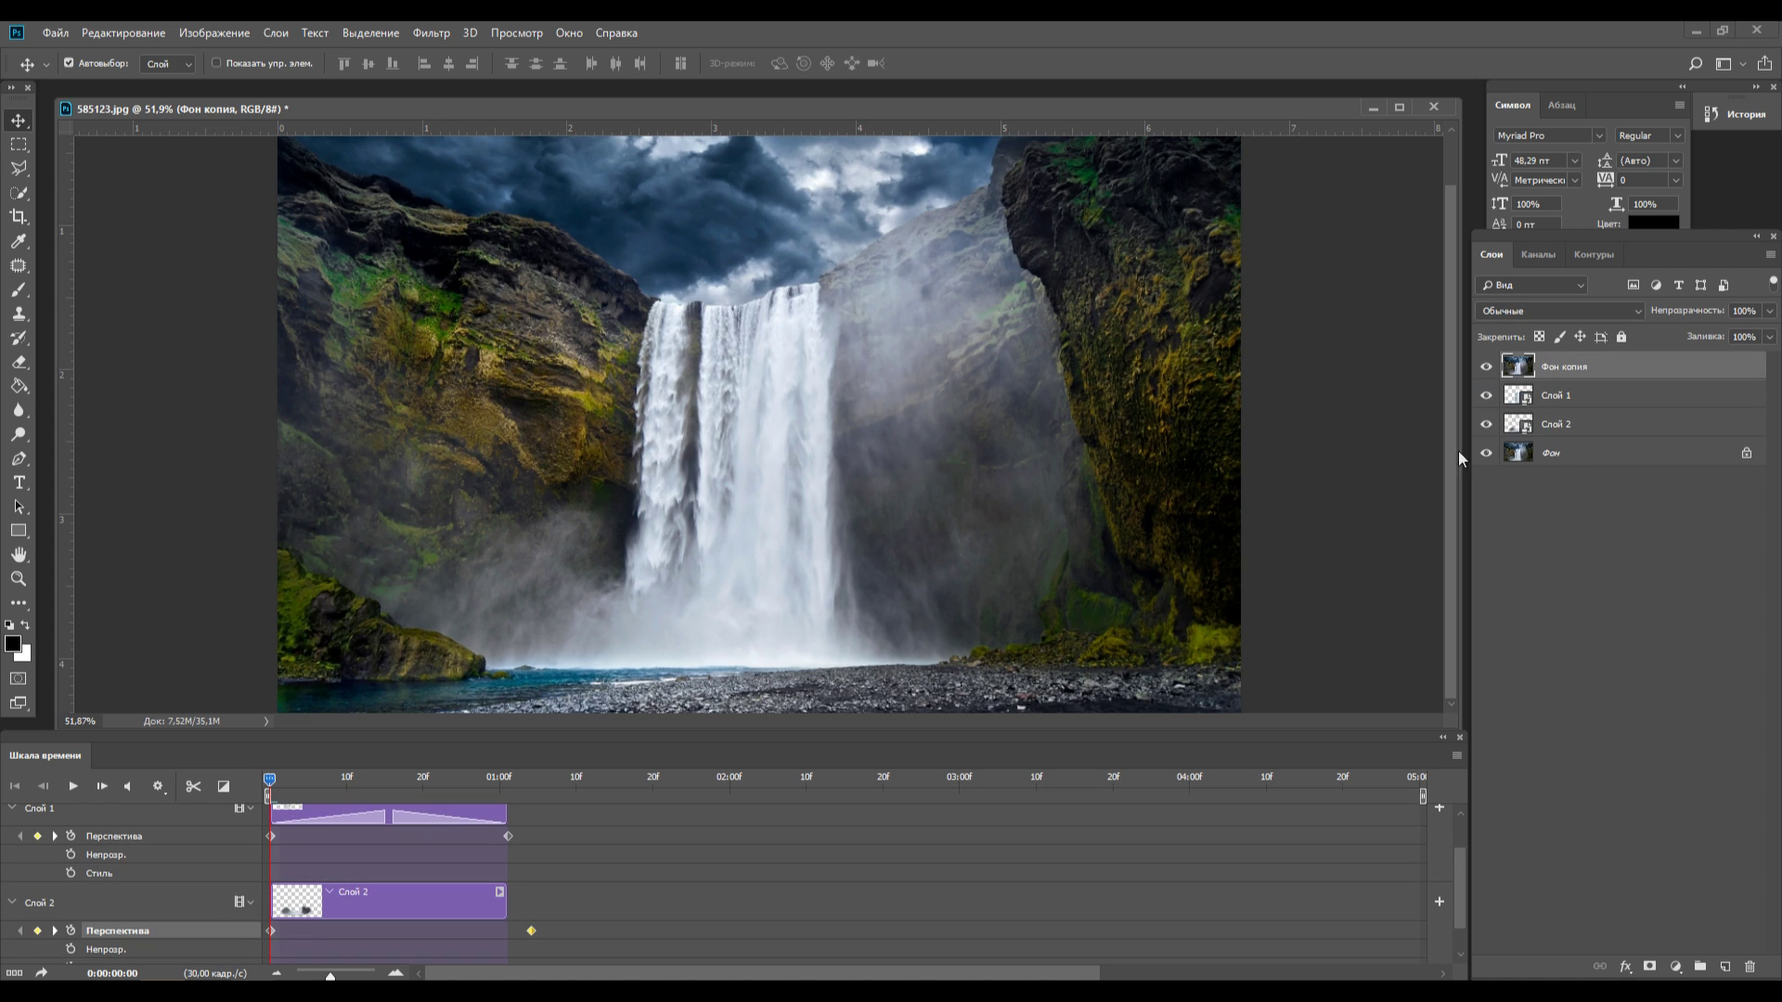
left_click(1651, 966)
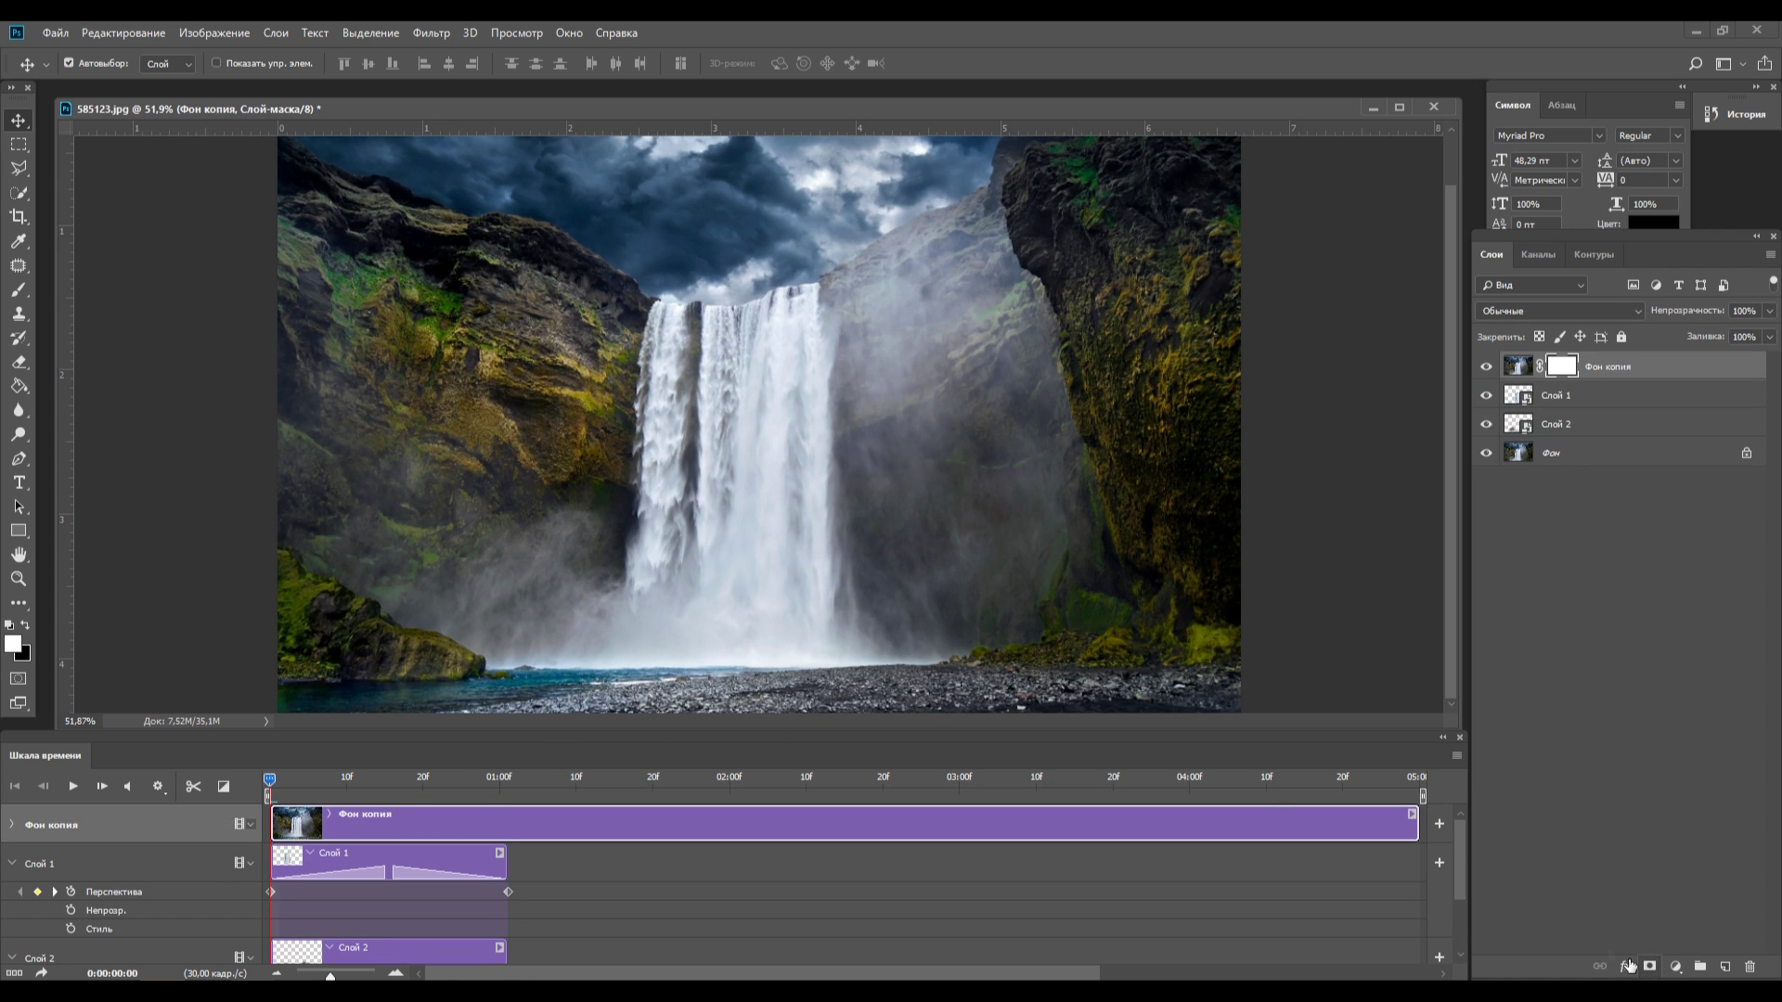
key("b")
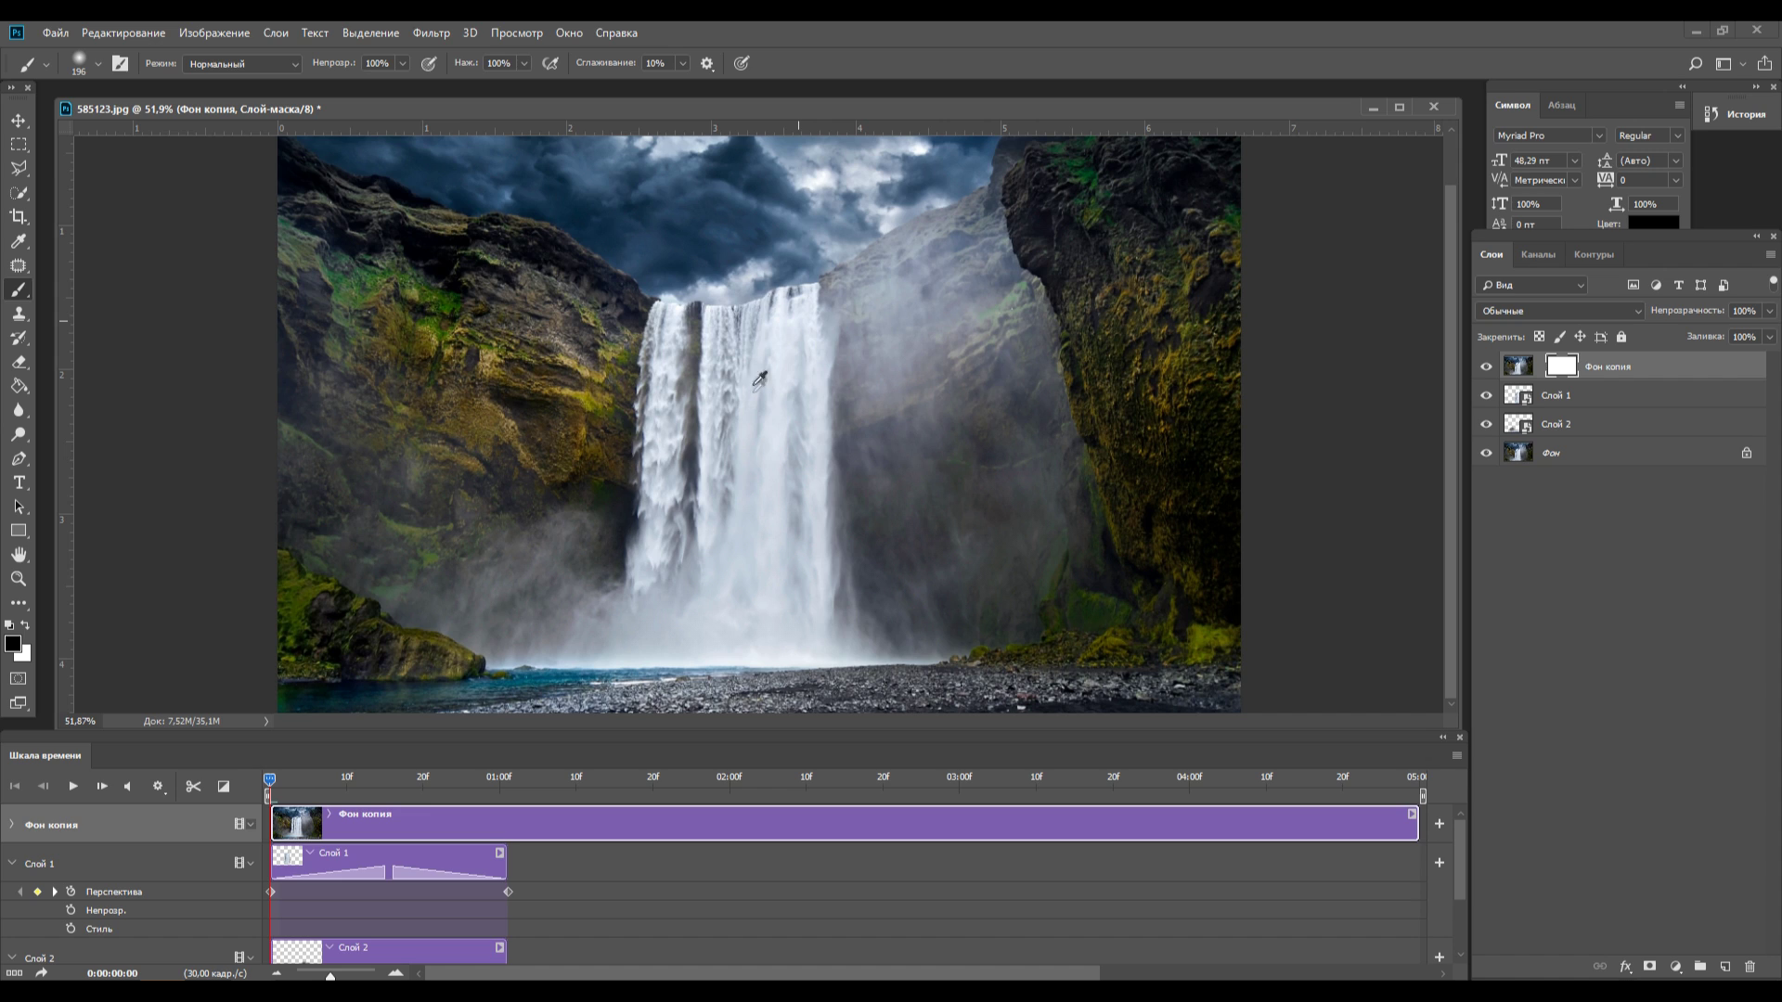
left_click(770, 380)
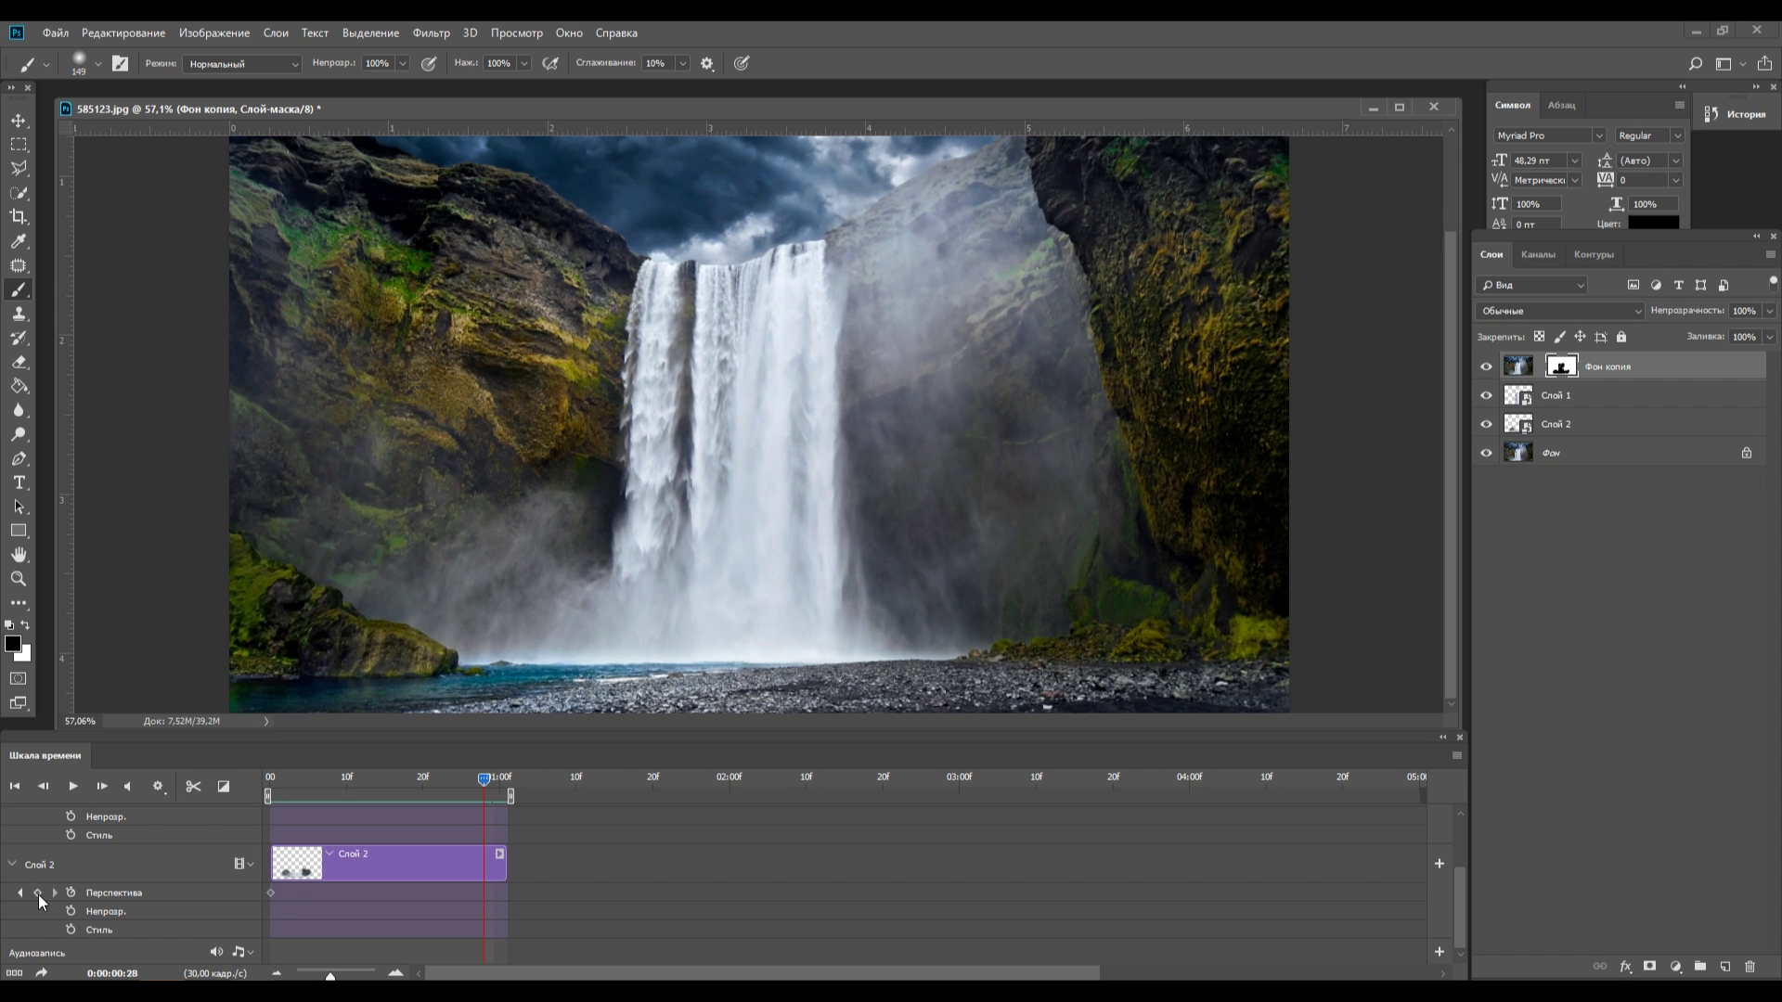
left_click(38, 894)
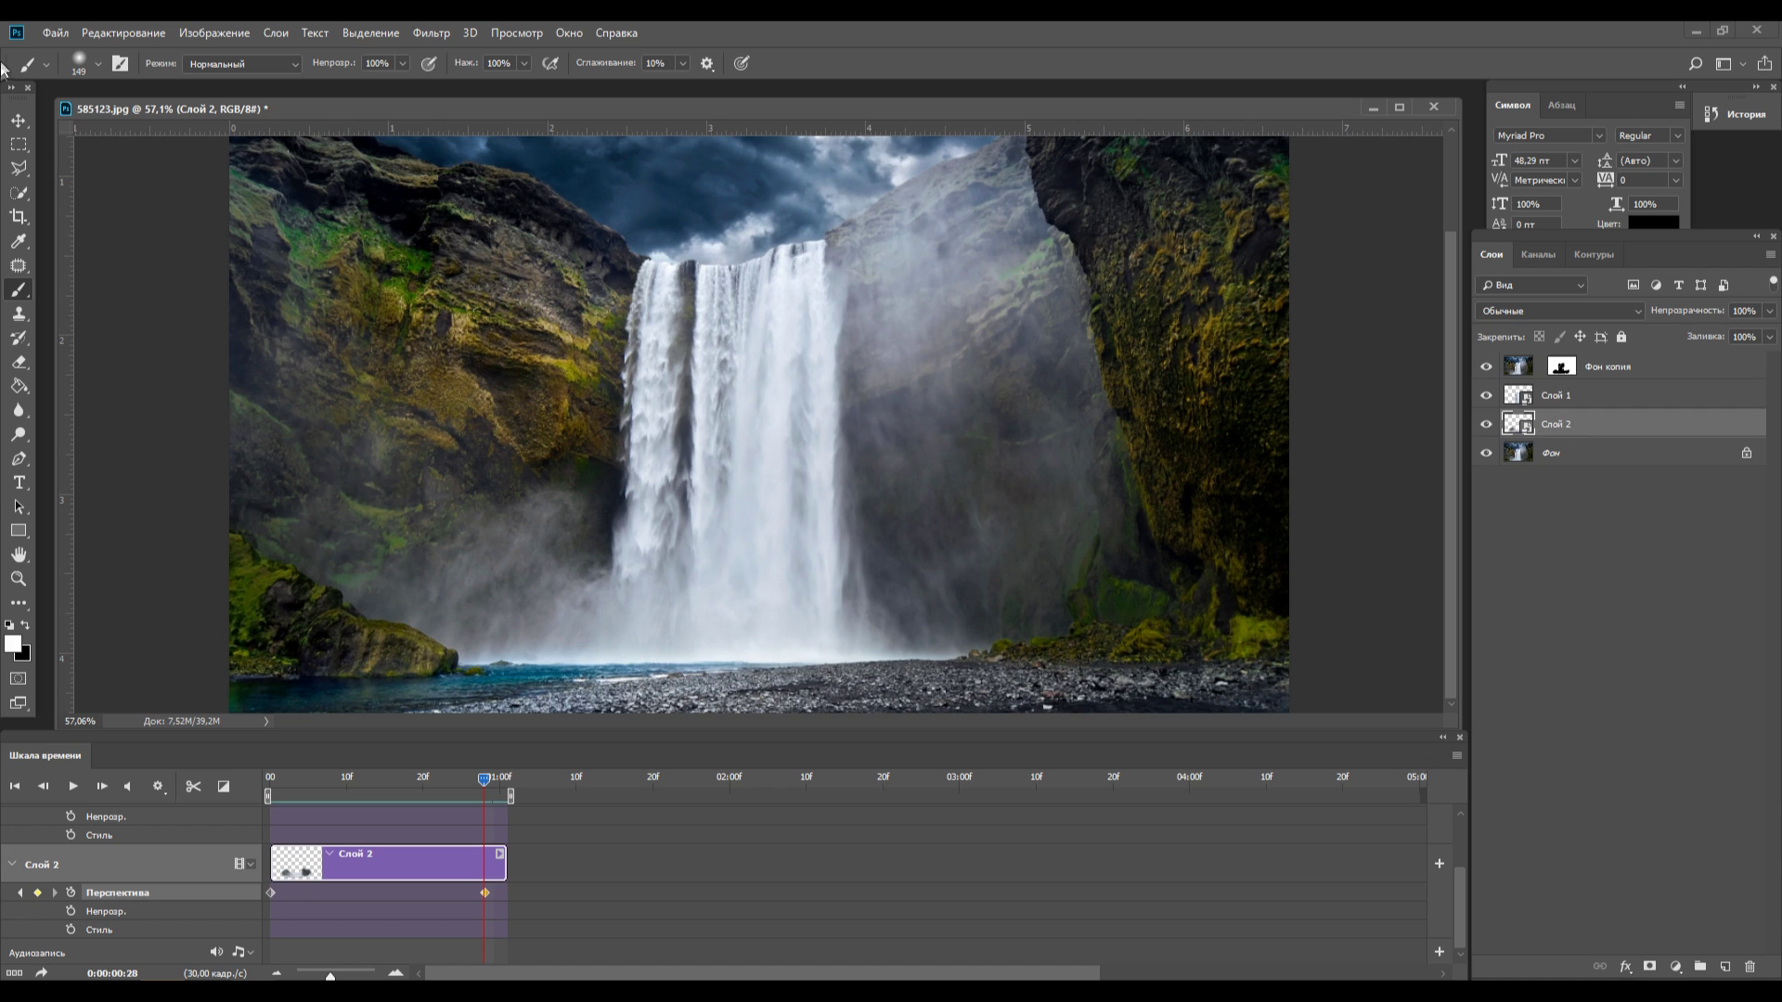
Enlarge Слой 2 with Free Transform and move its new Perspective keyframe to 01:01
key("ctrl+t")
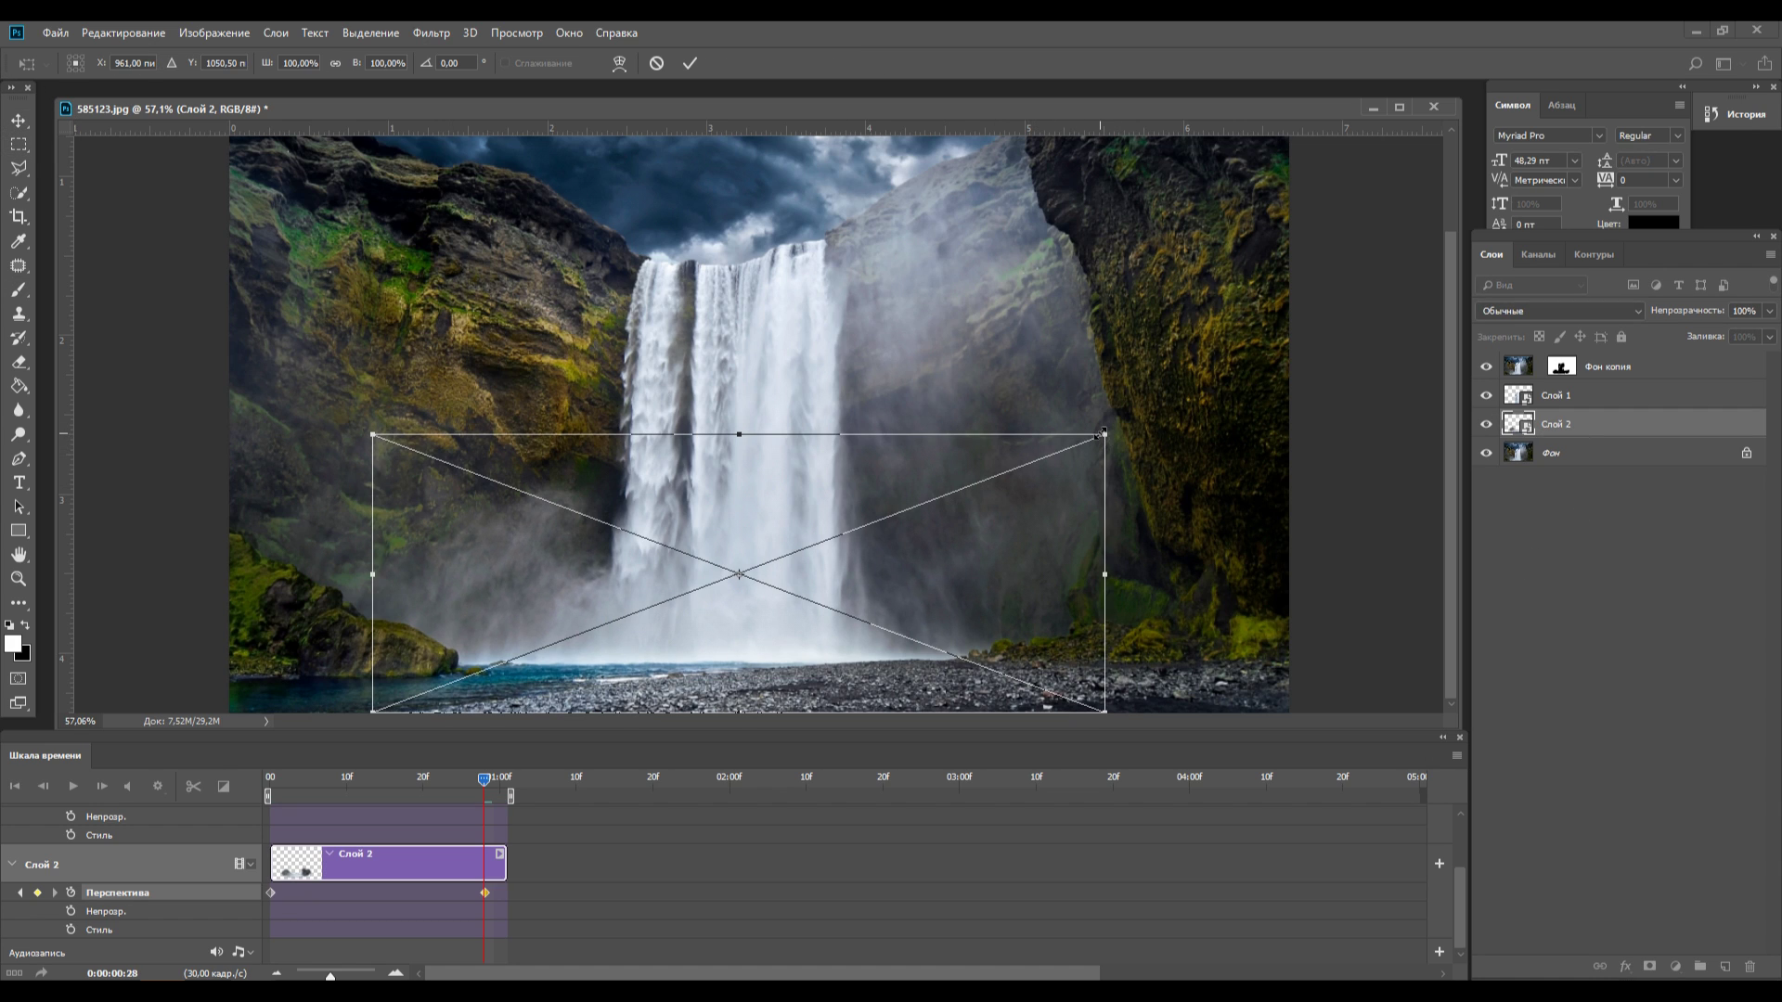
left_click_drag(1102, 433, 1128, 422)
key("Return")
left_click_drag(484, 893, 533, 904)
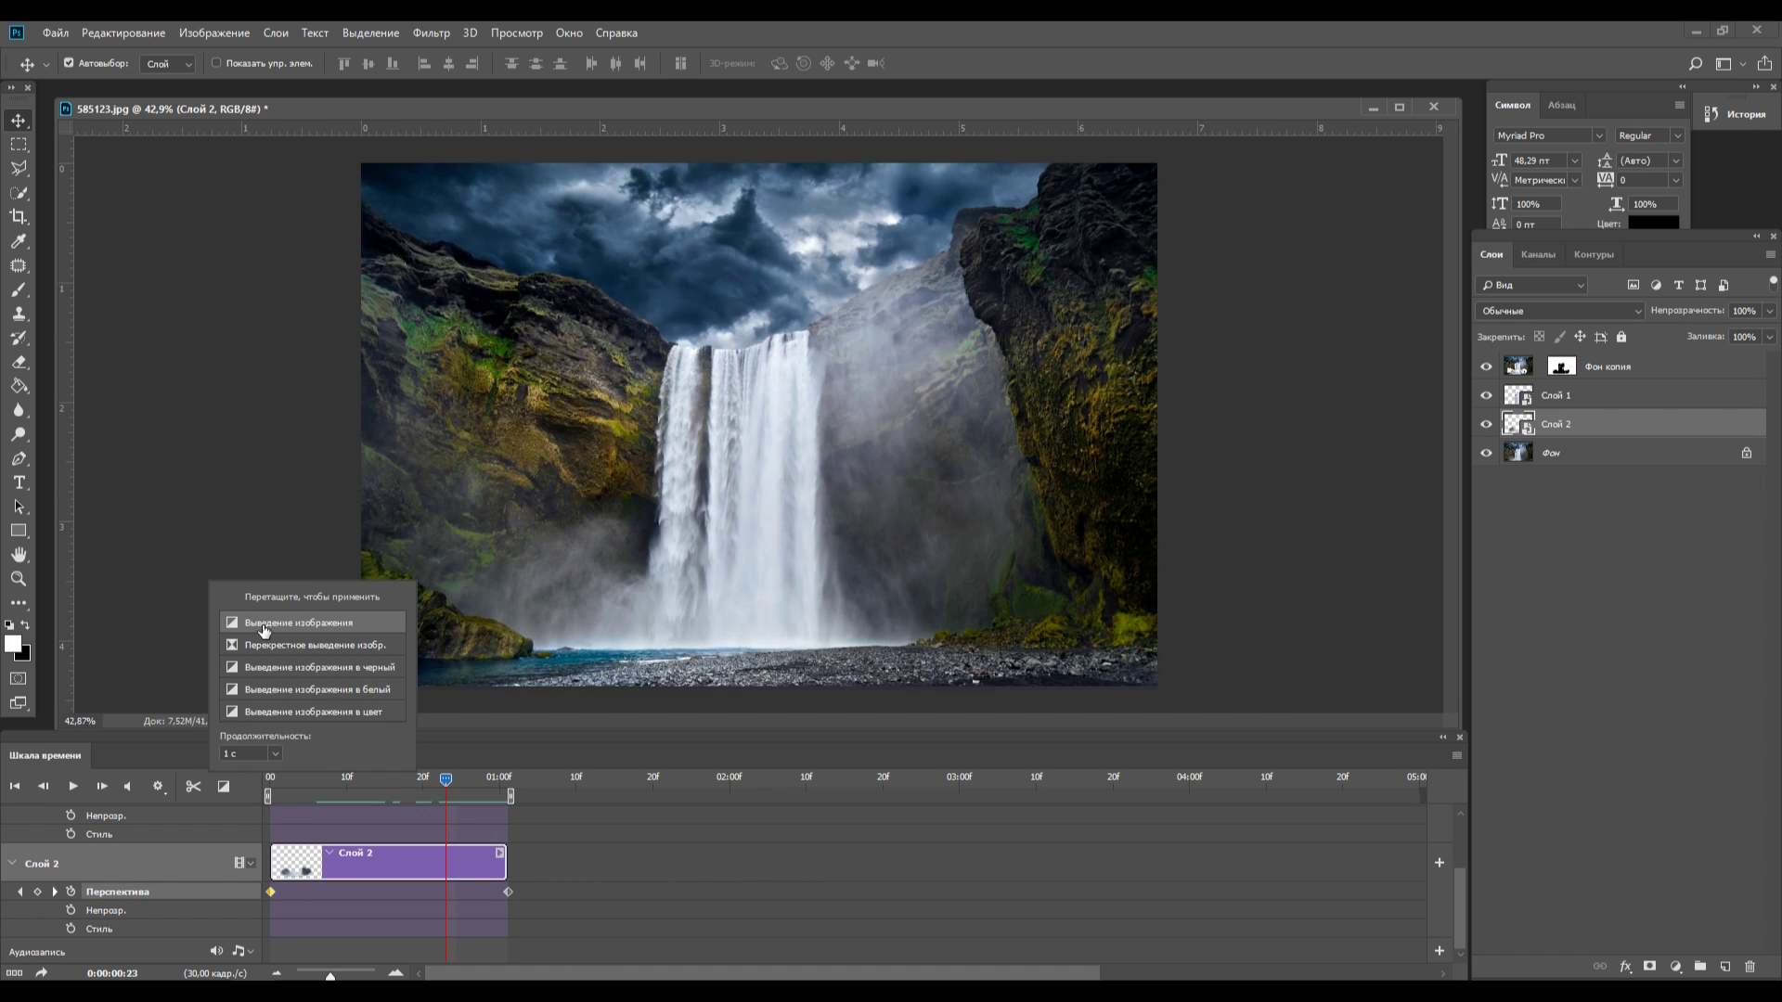
Add Fade transitions to the start and end of Слой 2's clip
left_click_drag(249, 624, 287, 863)
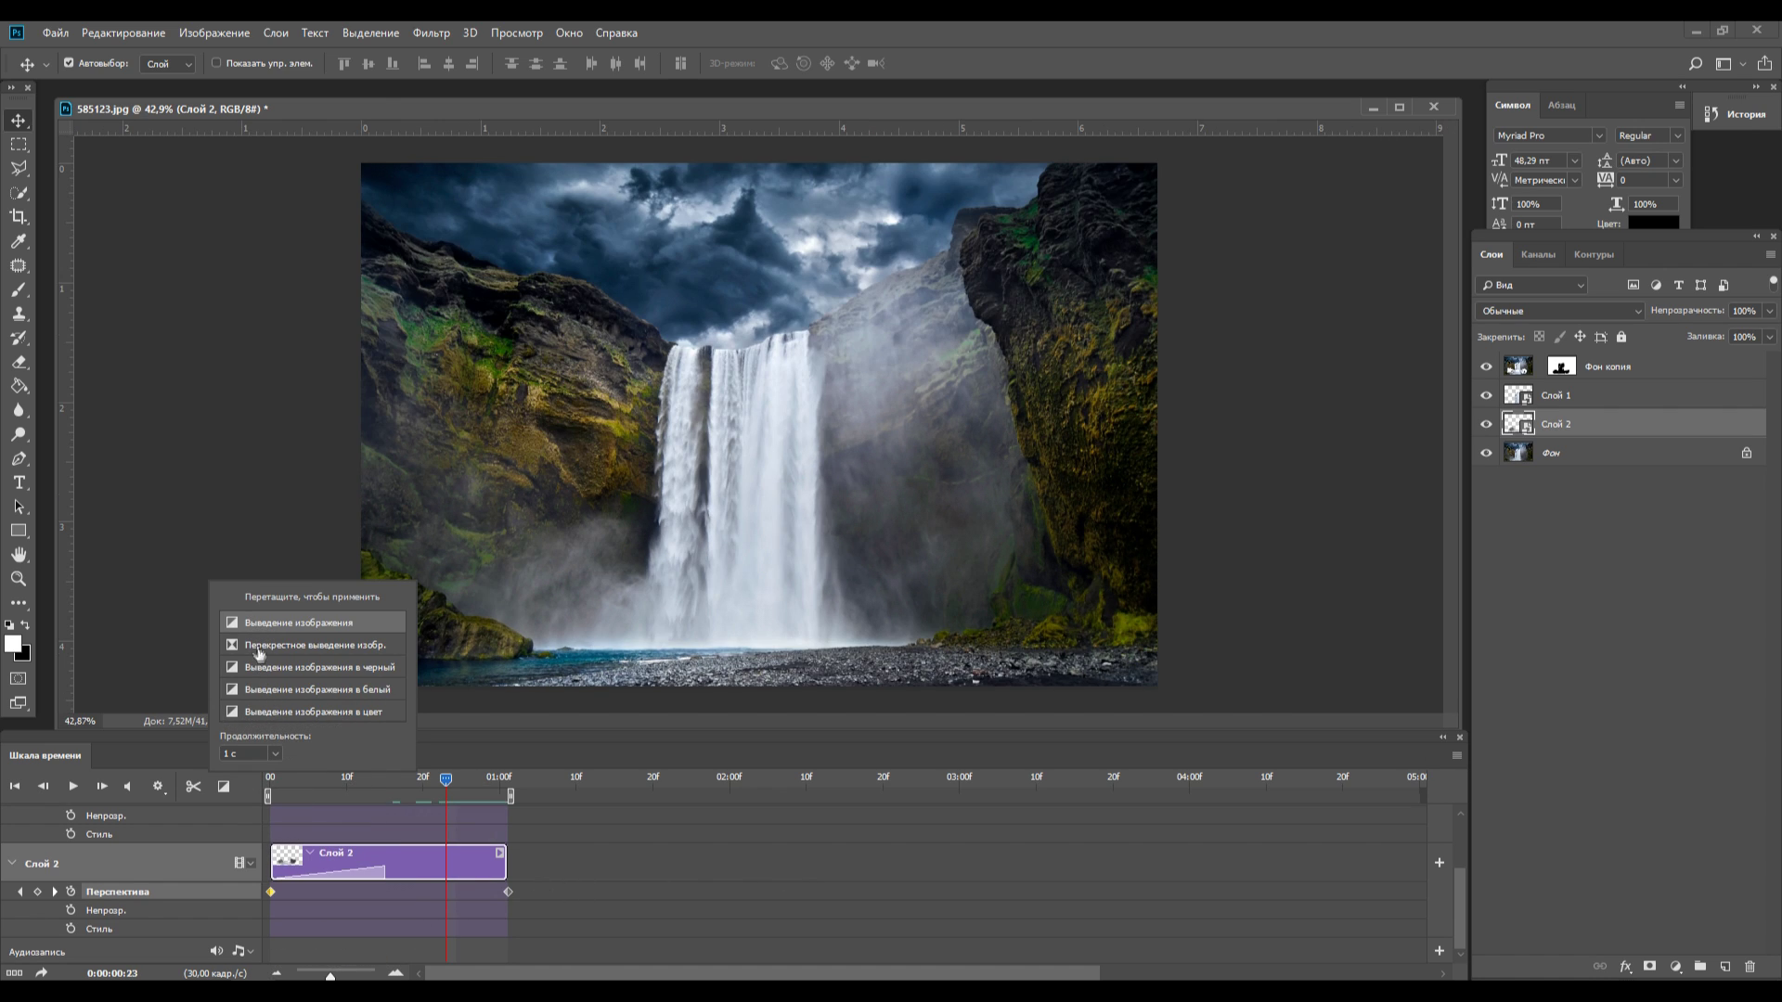
left_click_drag(257, 623, 450, 873)
left_click(332, 813)
scroll(312, 817, "up", 3)
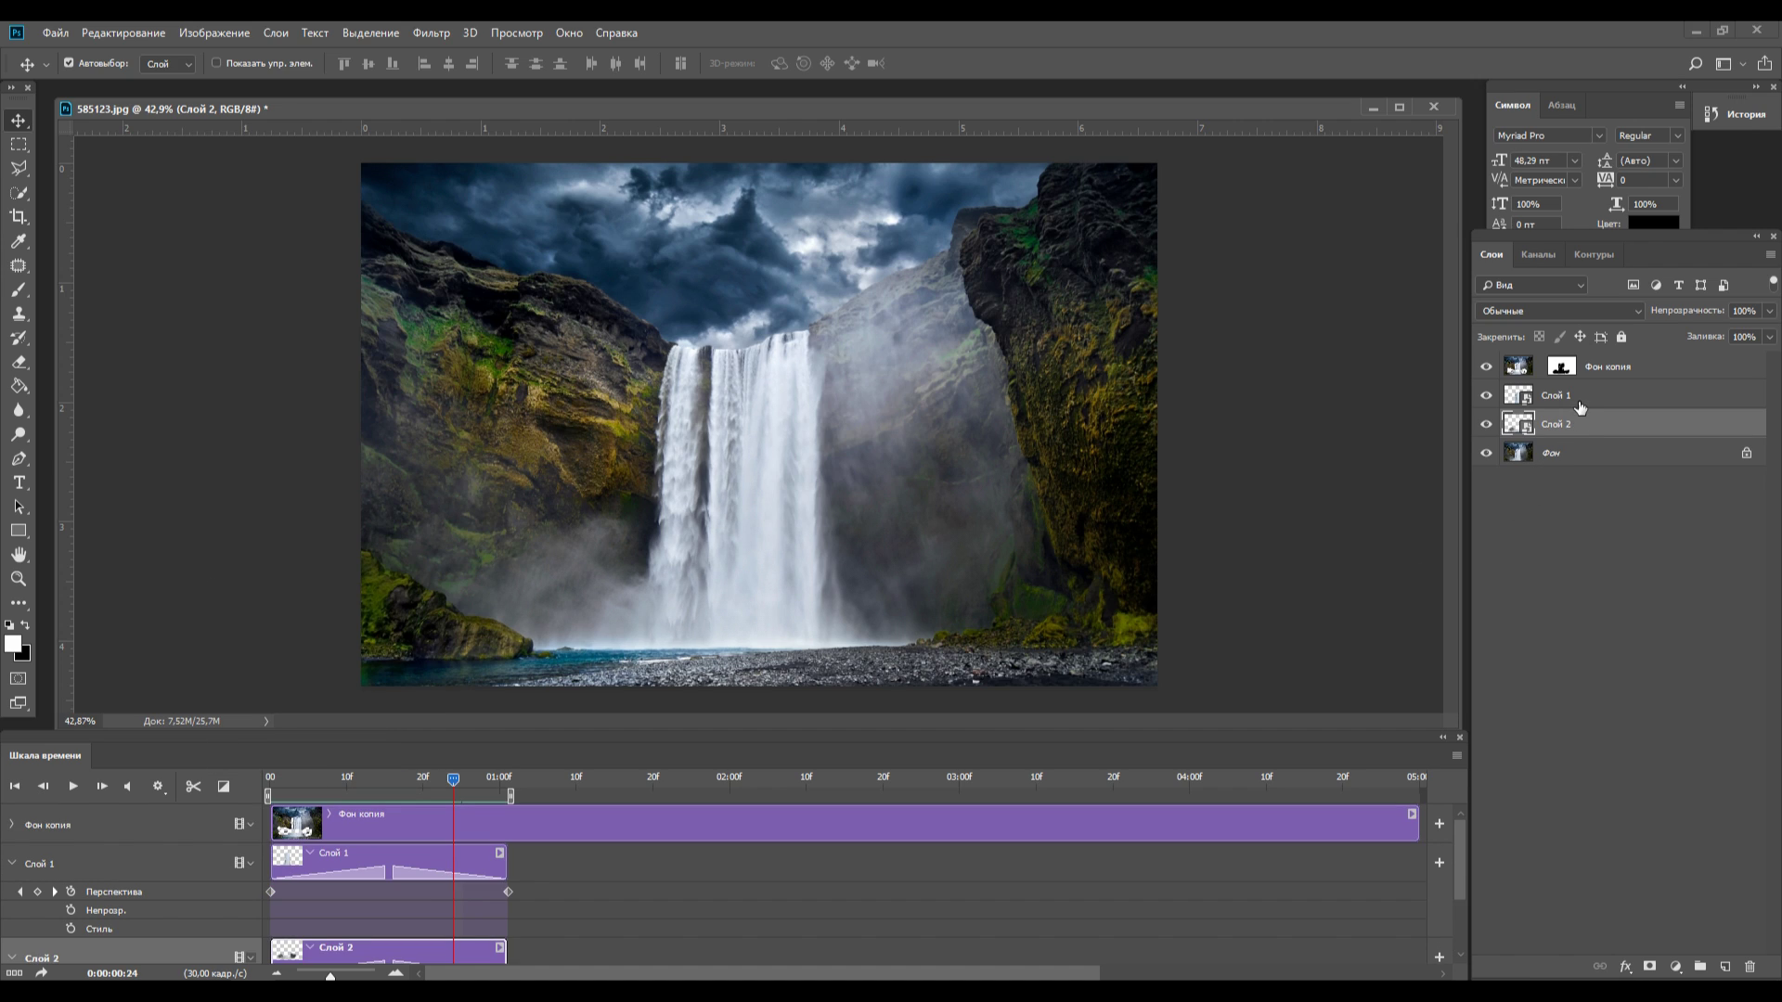
Group Слой 1 and Слой 2 into Группа 1 and make two copies
left_click(1578, 401, "ctrl")
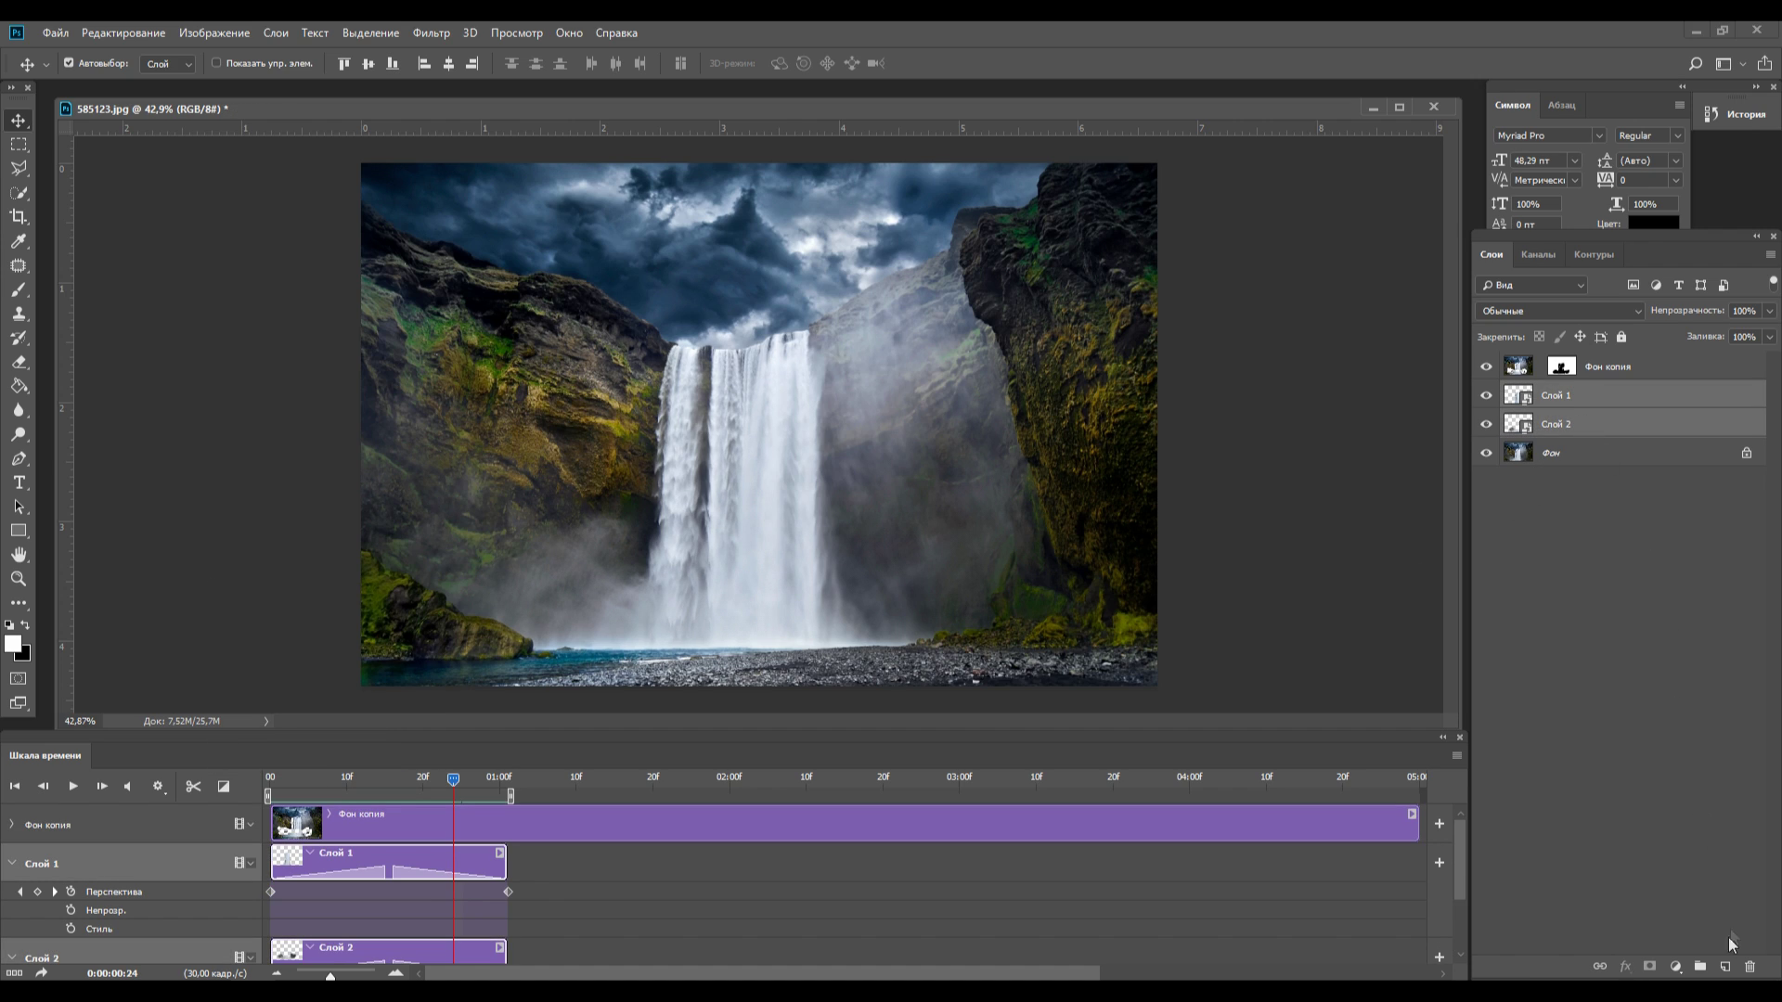
left_click(1700, 965)
key("ctrl+j")
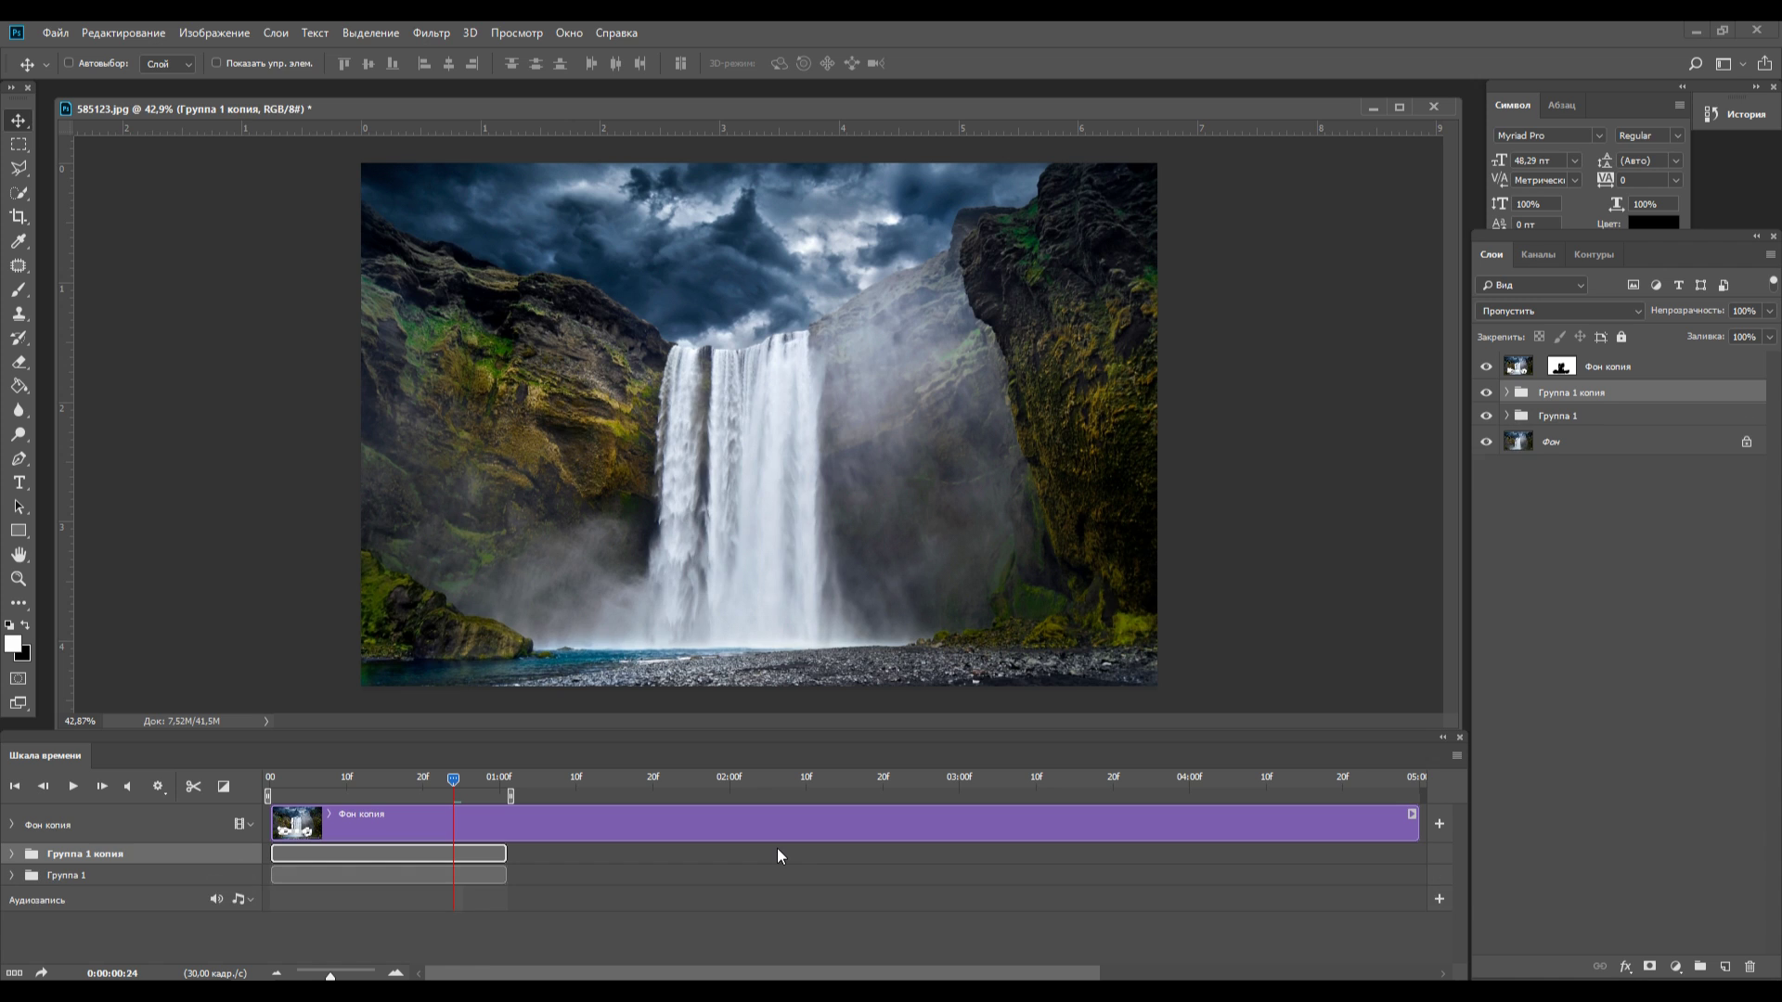
key("ctrl+j")
key("ctrl+j")
key("ctrl+j")
Add more group copies, stagger their clip starts along the timeline, and play from the start
left_click_drag(302, 918, 650, 896)
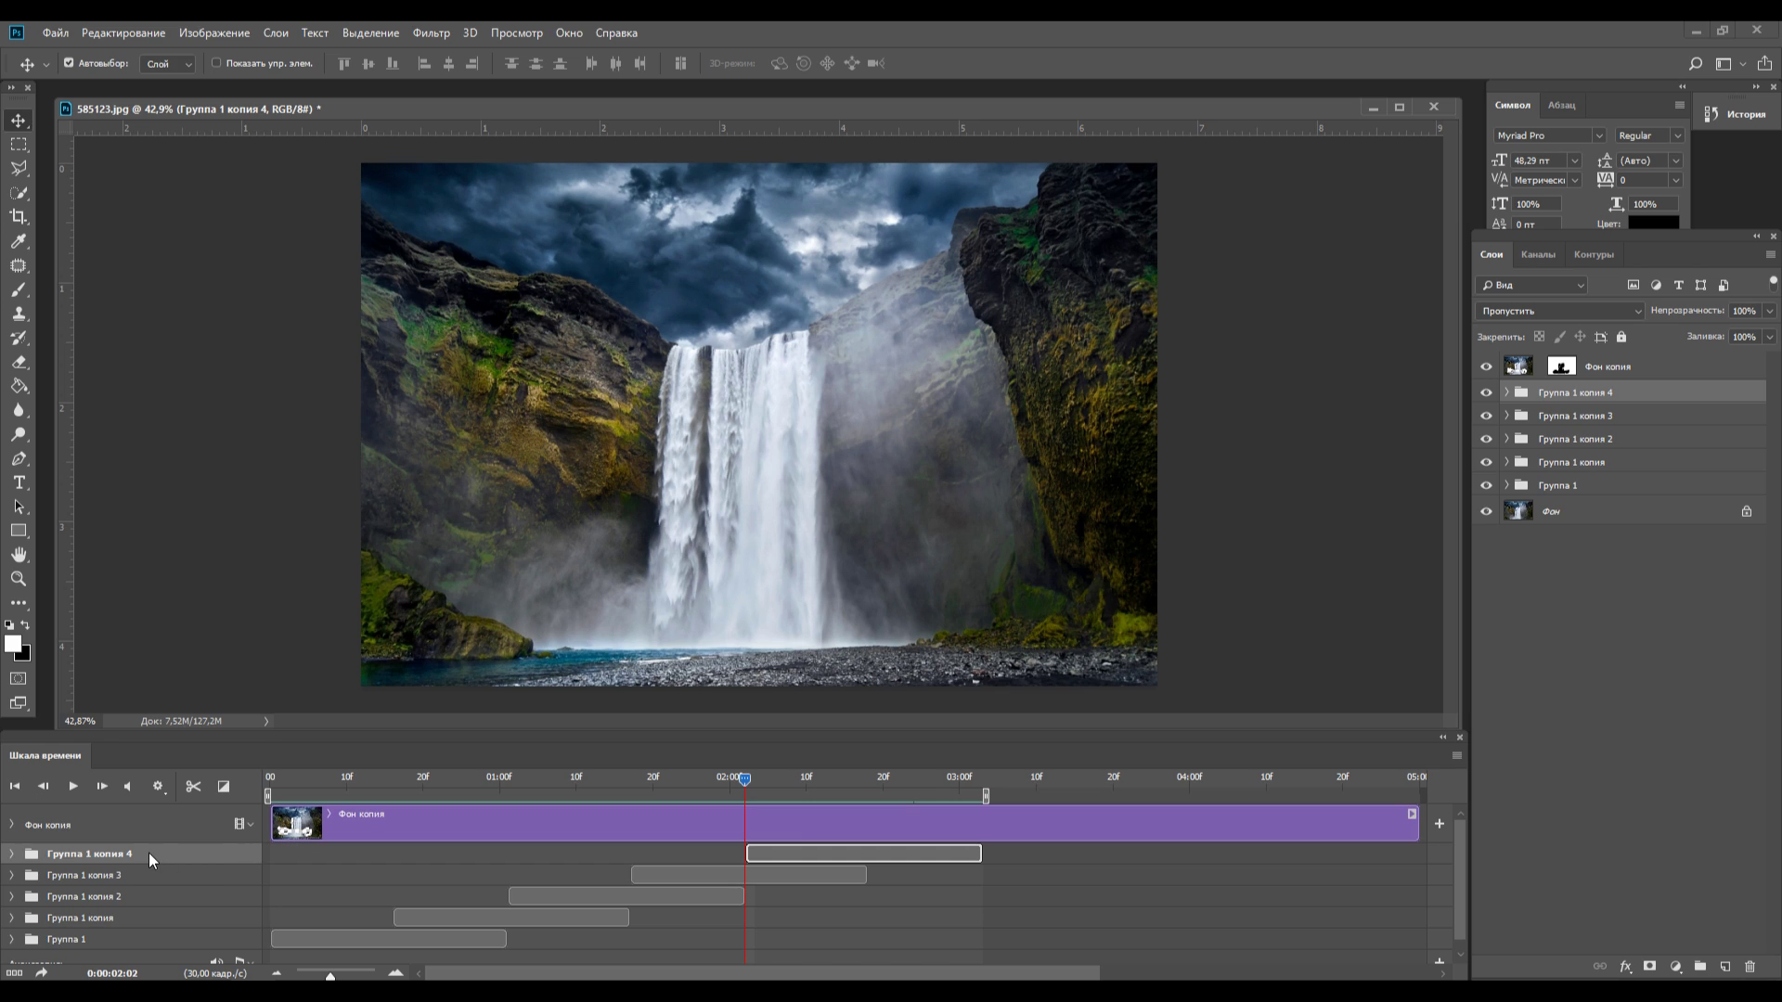
key("ctrl+j")
mouse_move(839, 852)
left_mouse_down()
mouse_move(917, 868)
mouse_move(942, 852)
left_mouse_up()
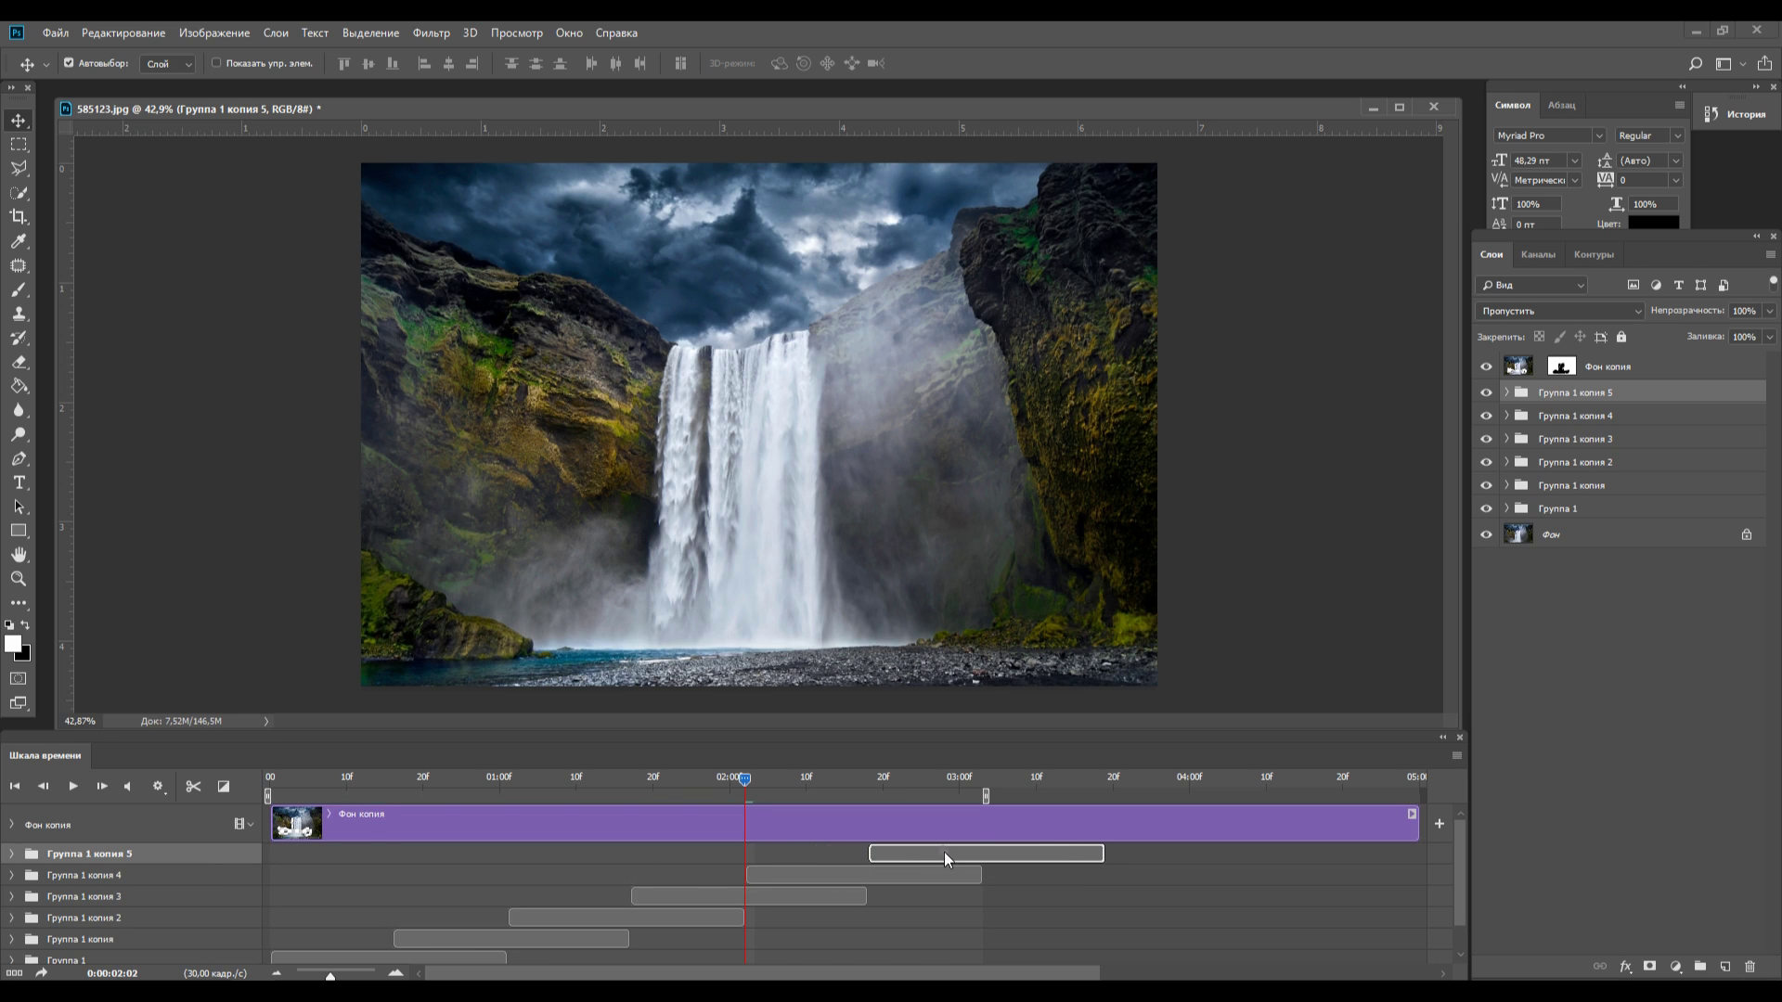
key("ctrl+j")
left_click_drag(931, 852, 270, 857)
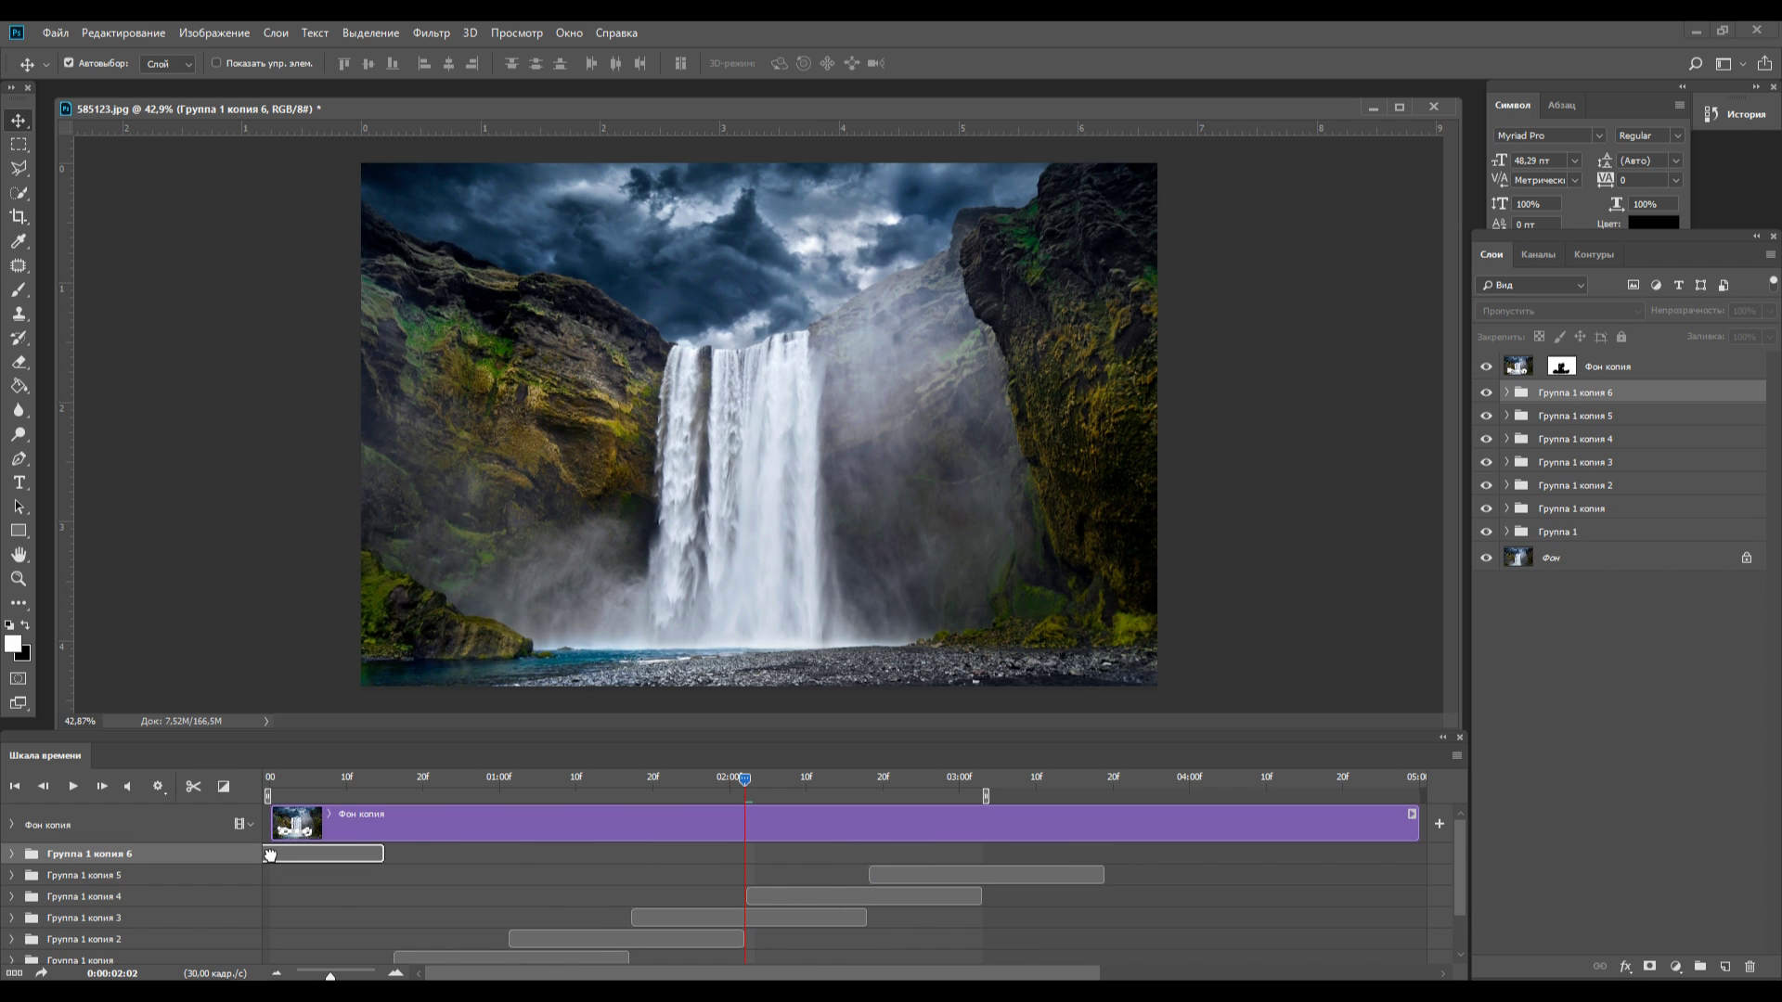
left_click(279, 787)
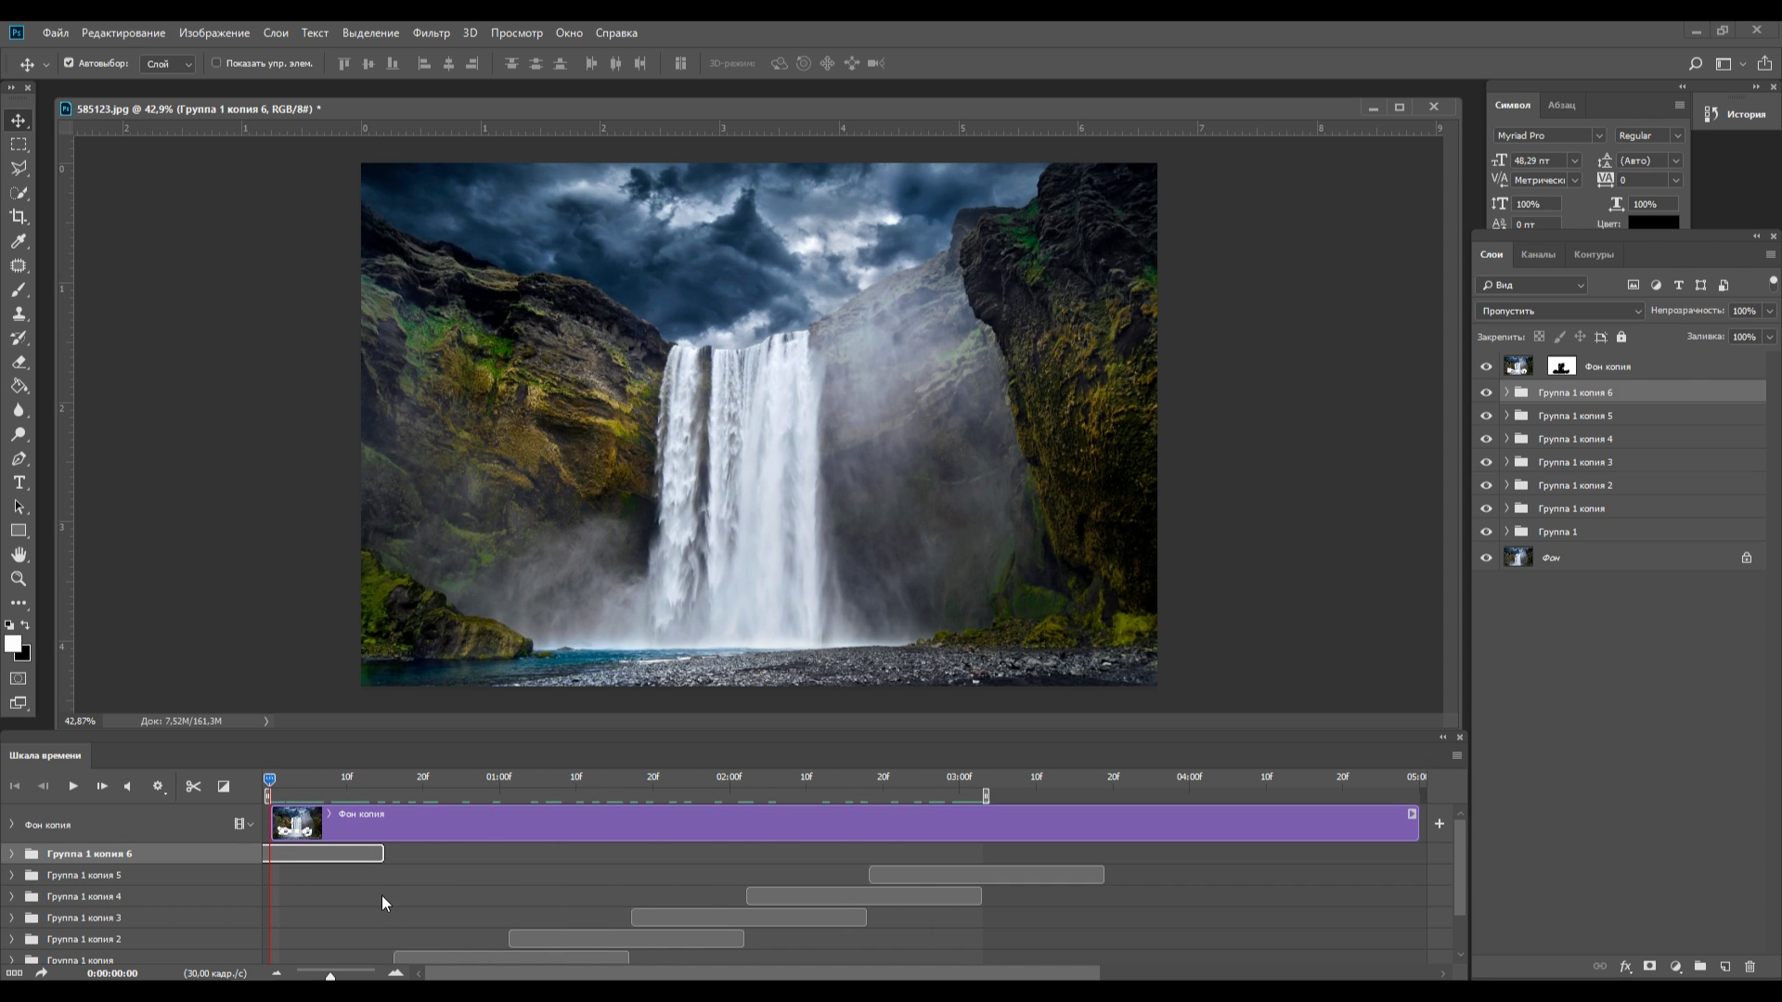
key("space")
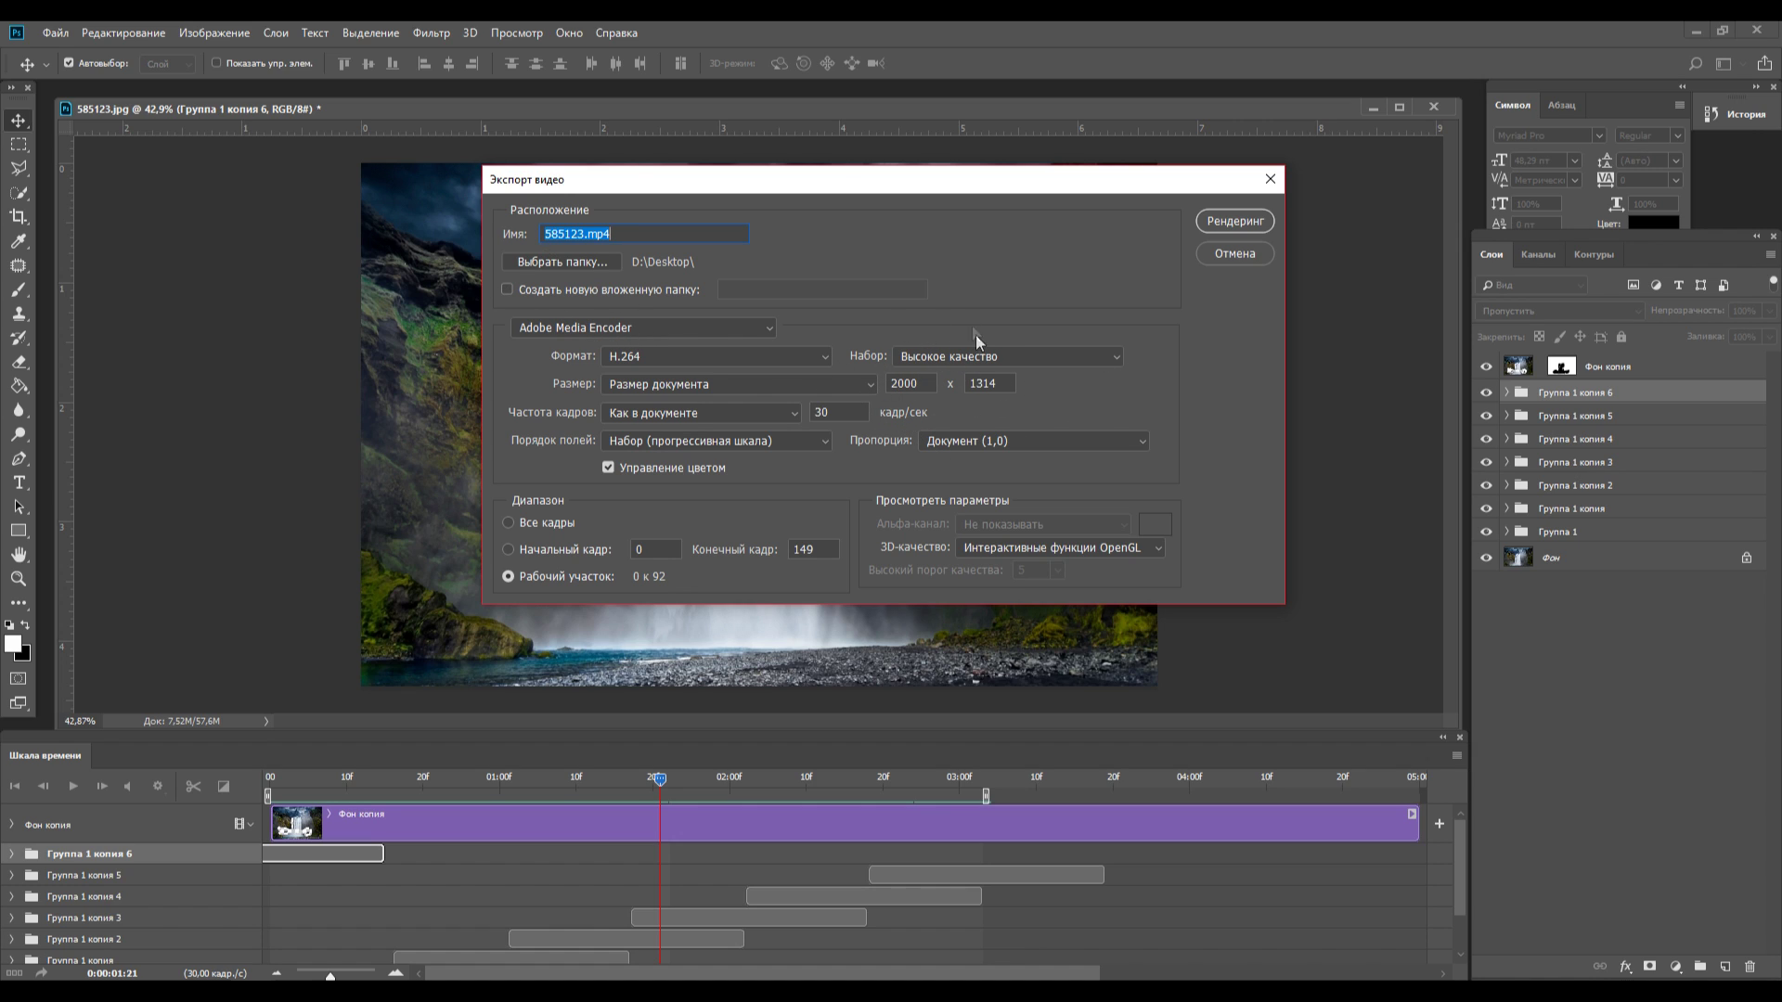
Render the animation to 585123.mp4 as High Quality H.264 video
left_click(1239, 221)
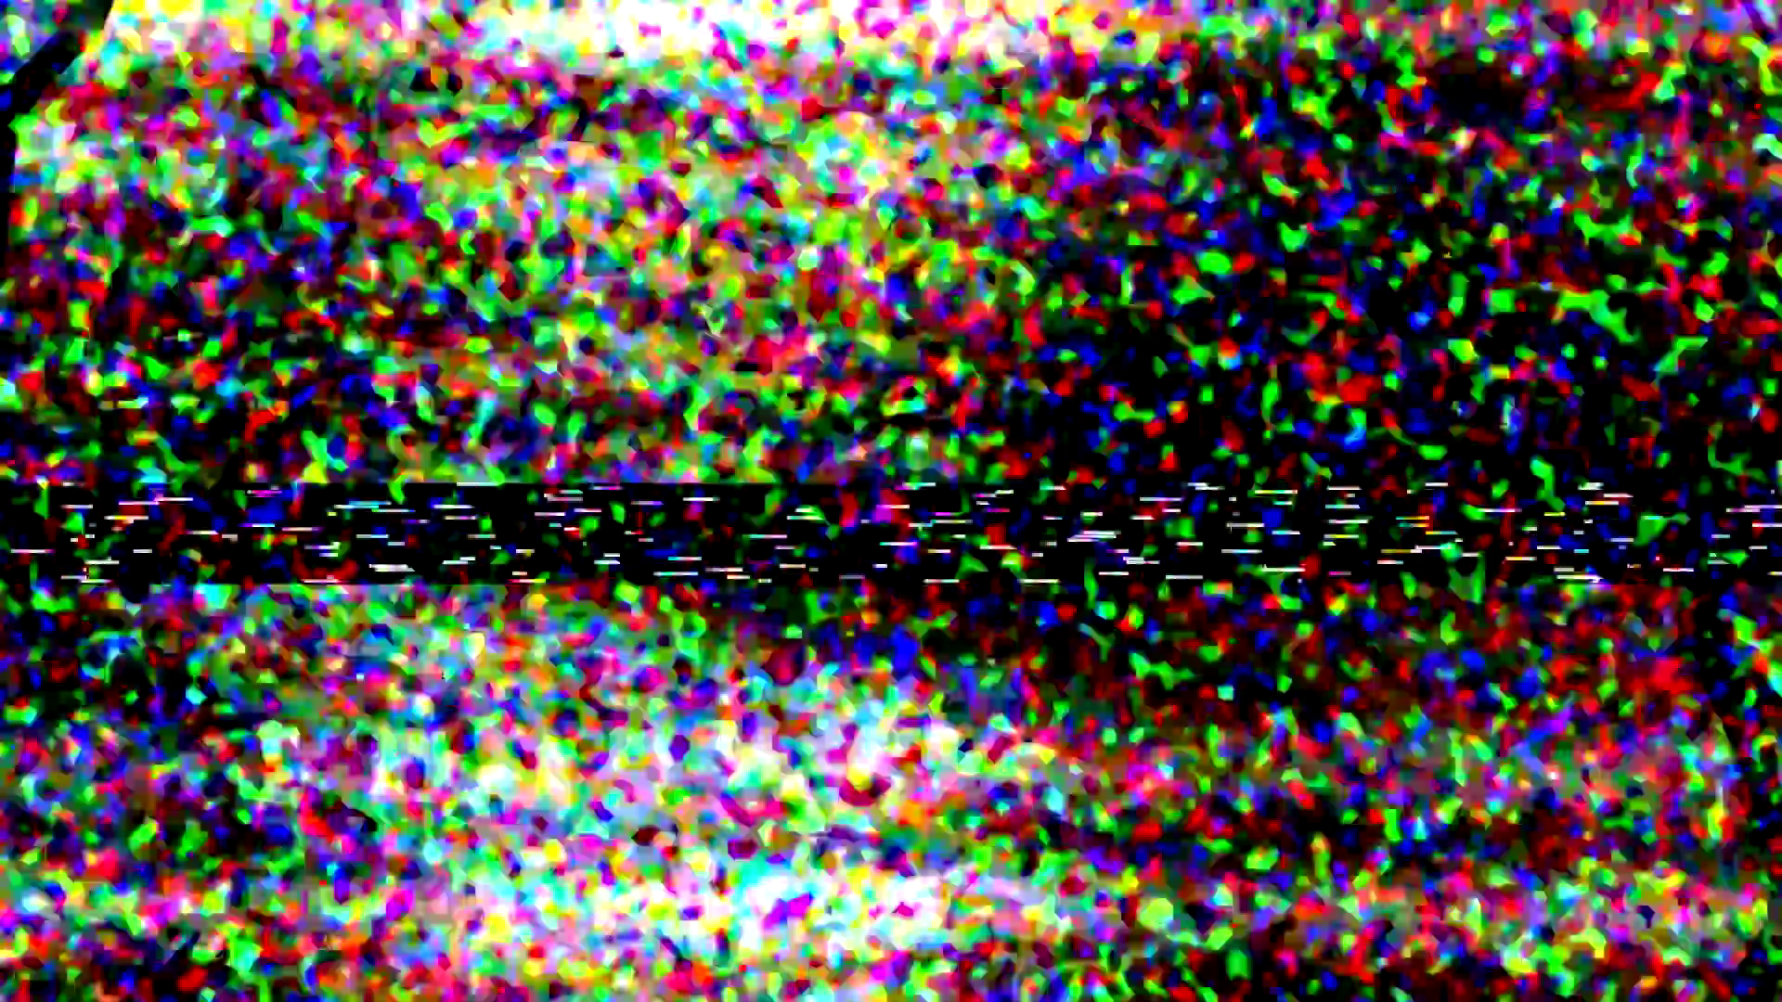